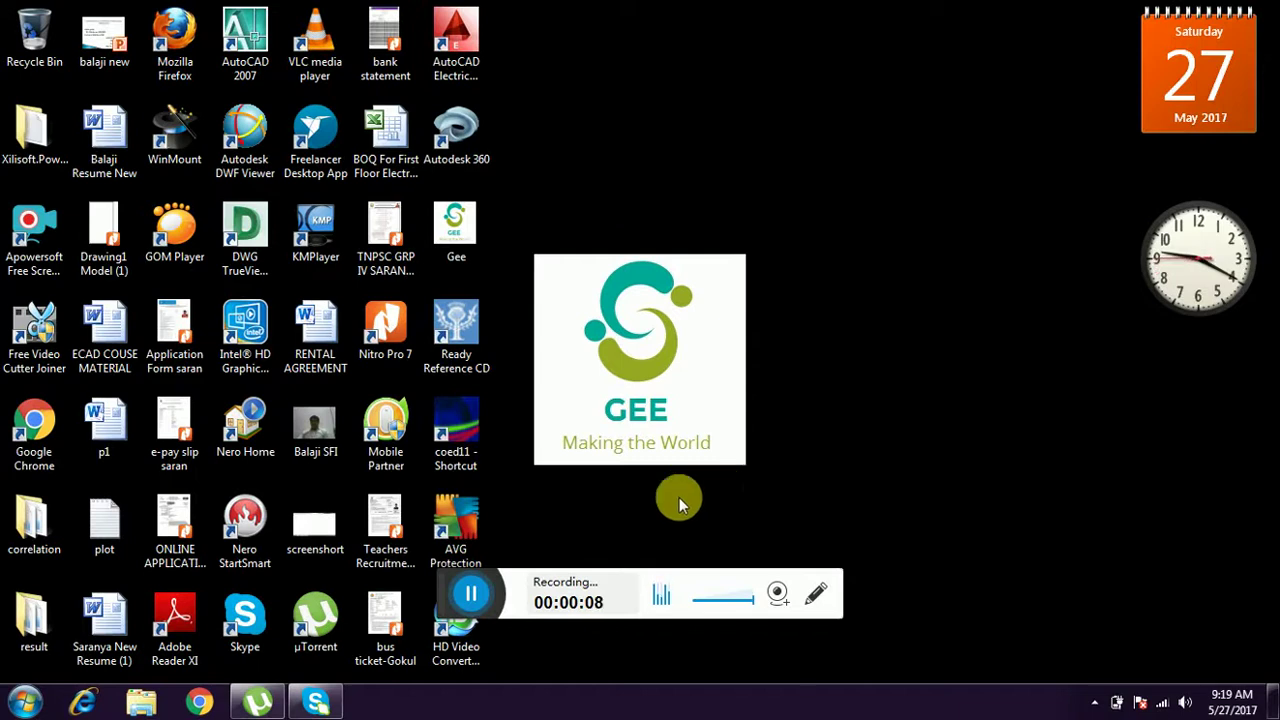
Launch Chrome and search Google for wix.com
{"action": "left_click", "coordinate": [201, 706]}
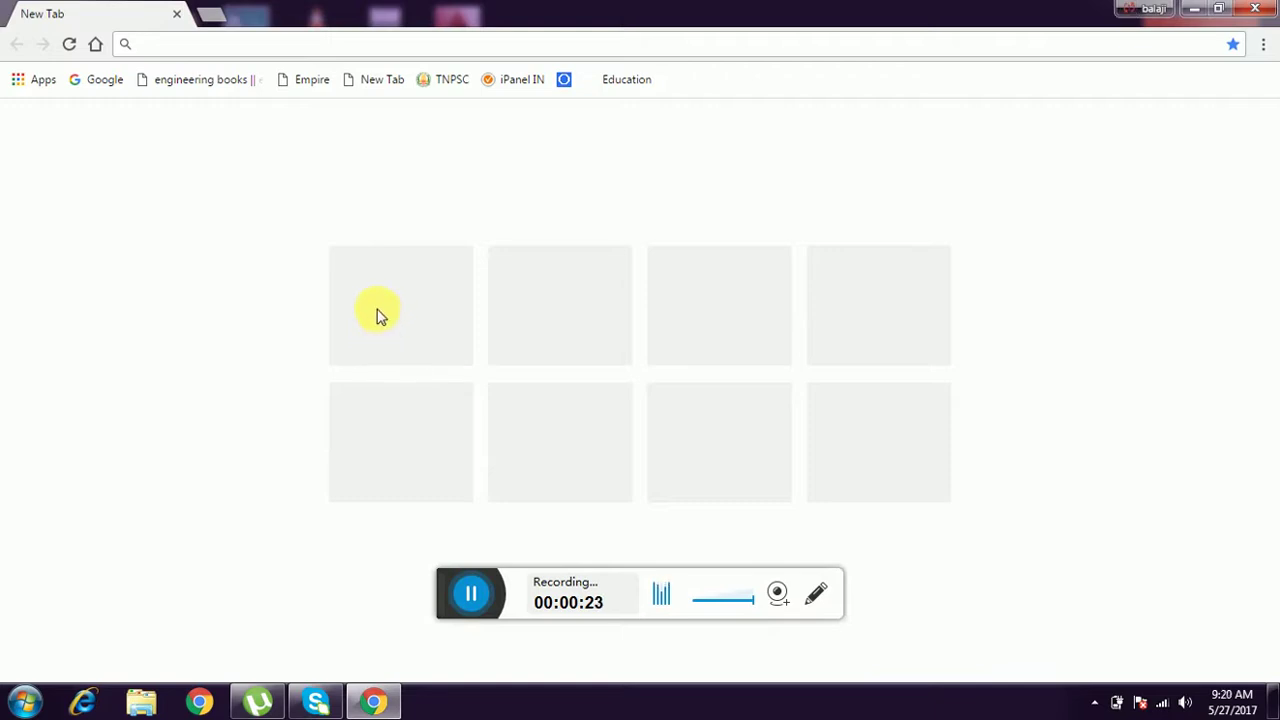
{"action": "left_click", "coordinate": [97, 45]}
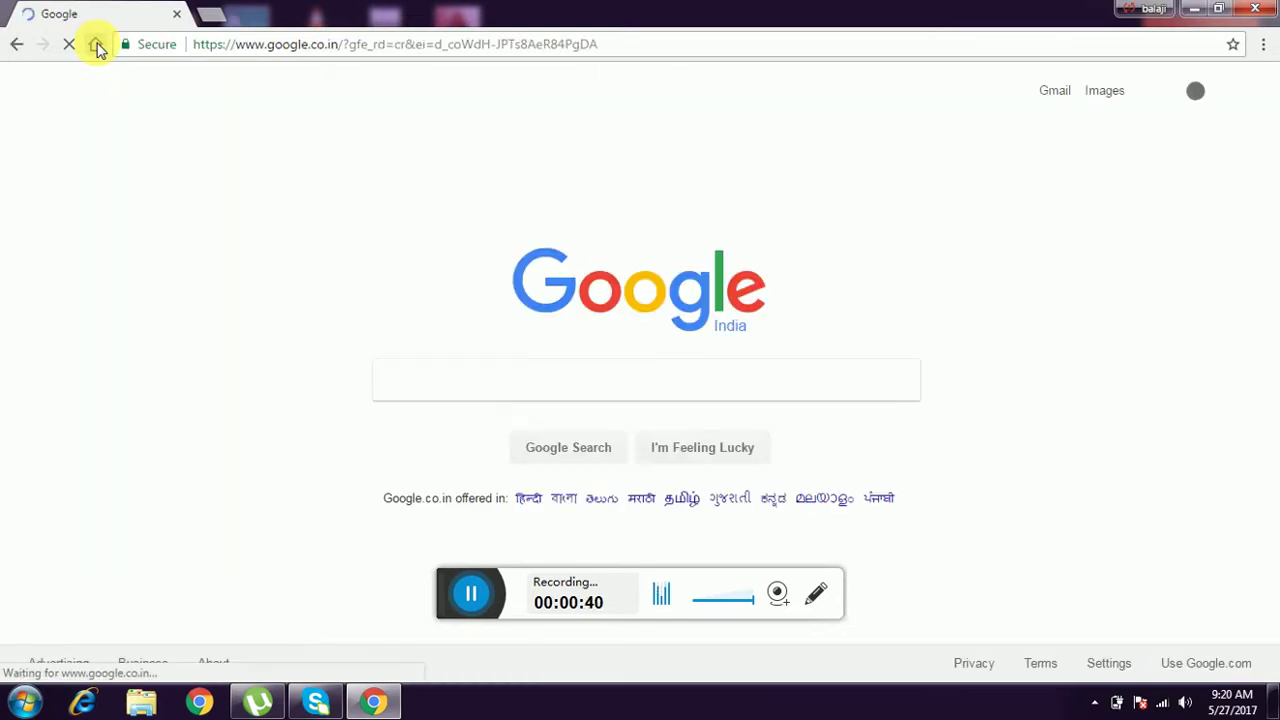
{"action": "left_click", "coordinate": [418, 383]}
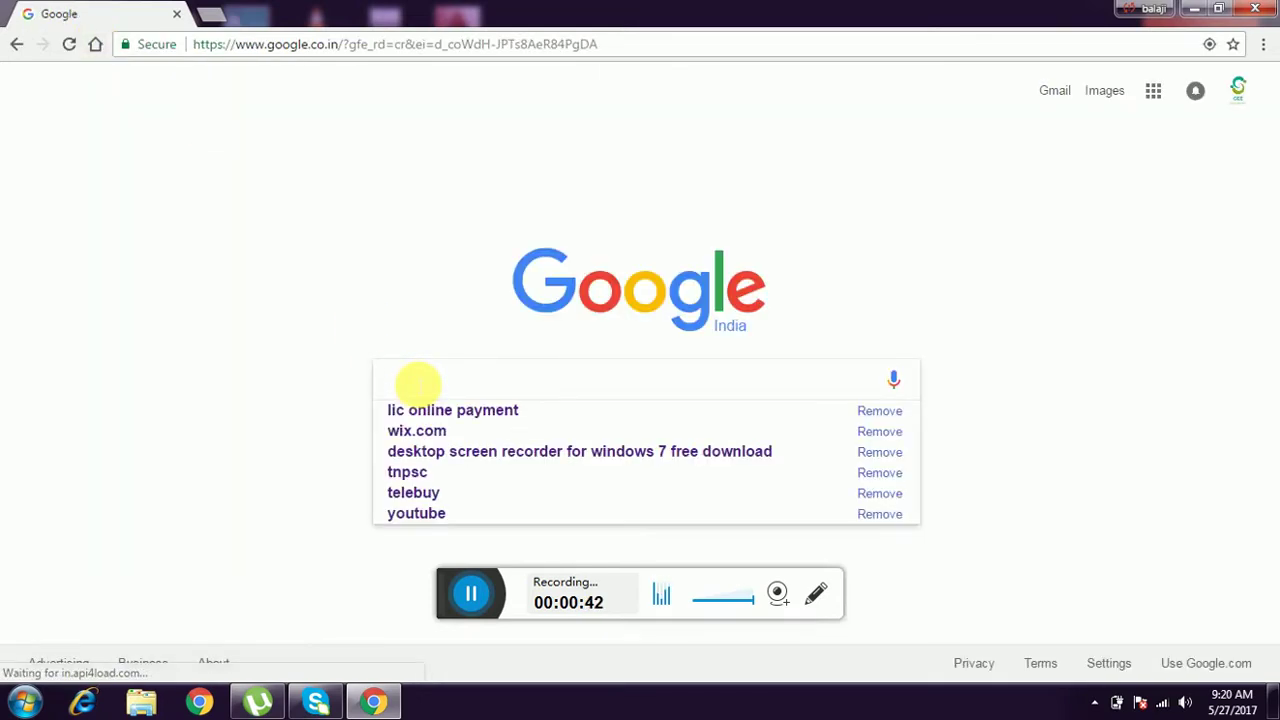
{"action": "type", "text": "wix"}
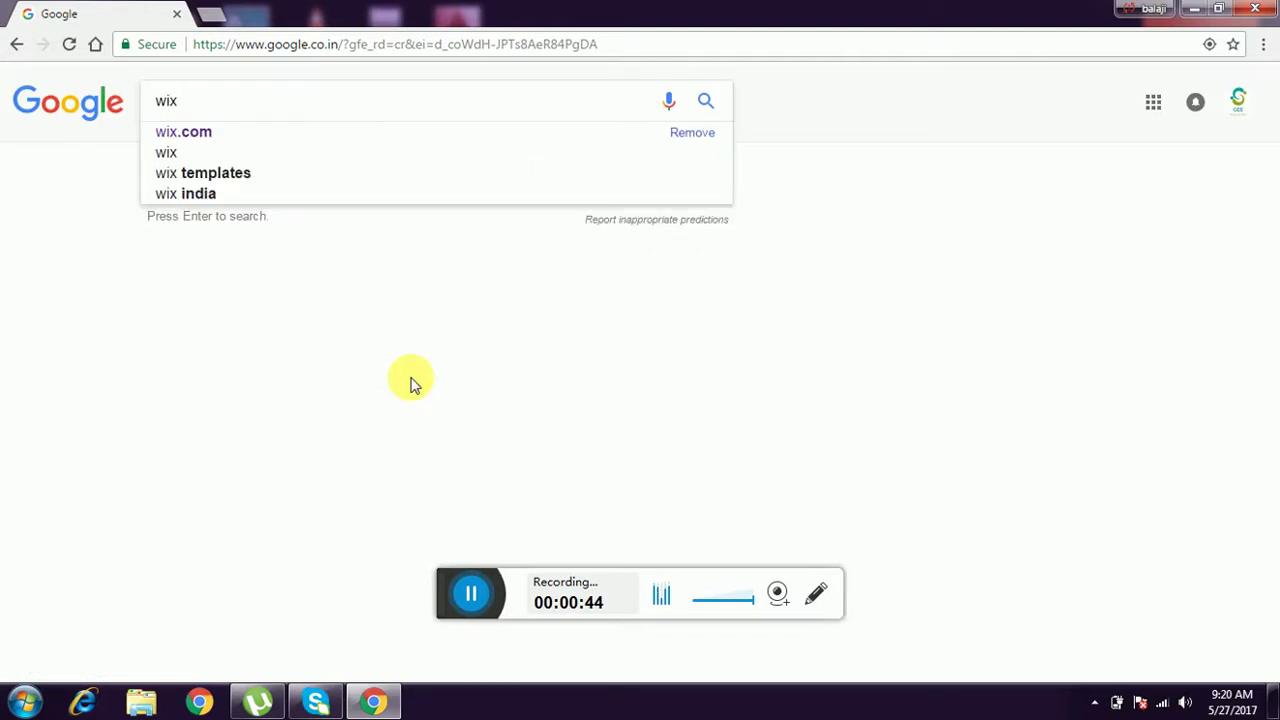
{"action": "type", "text": "."}
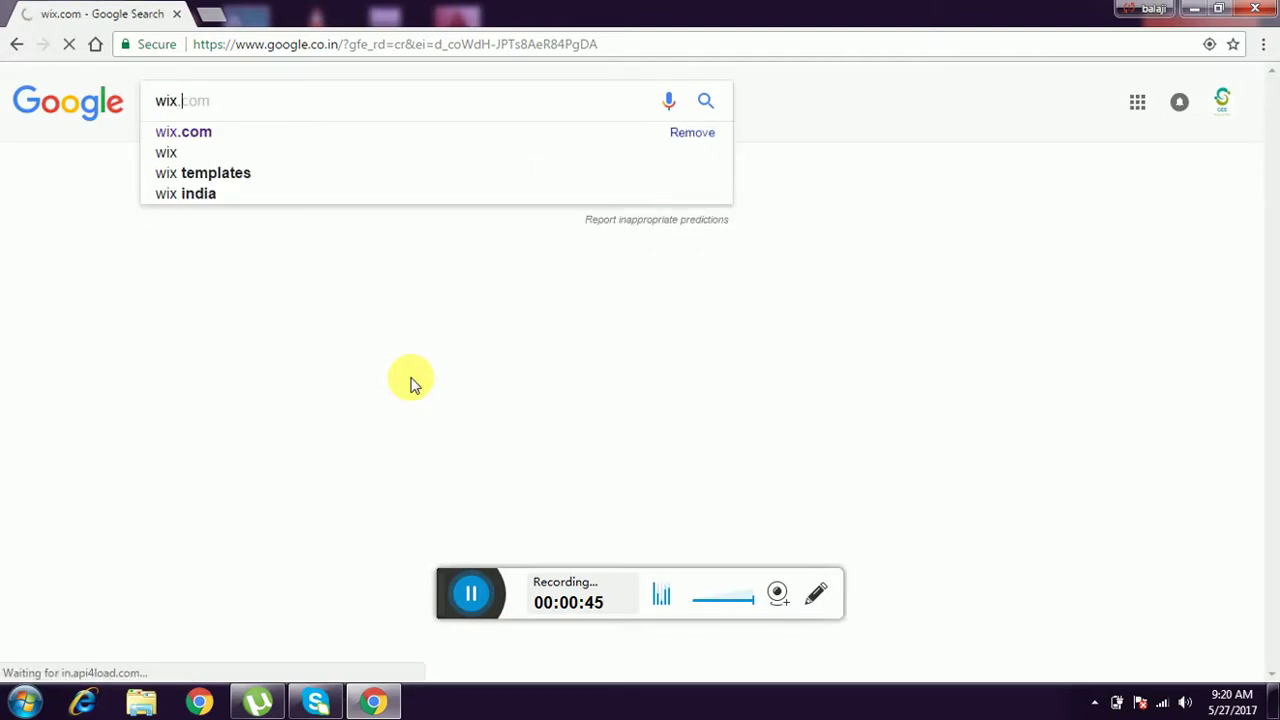
{"action": "type", "text": "com"}
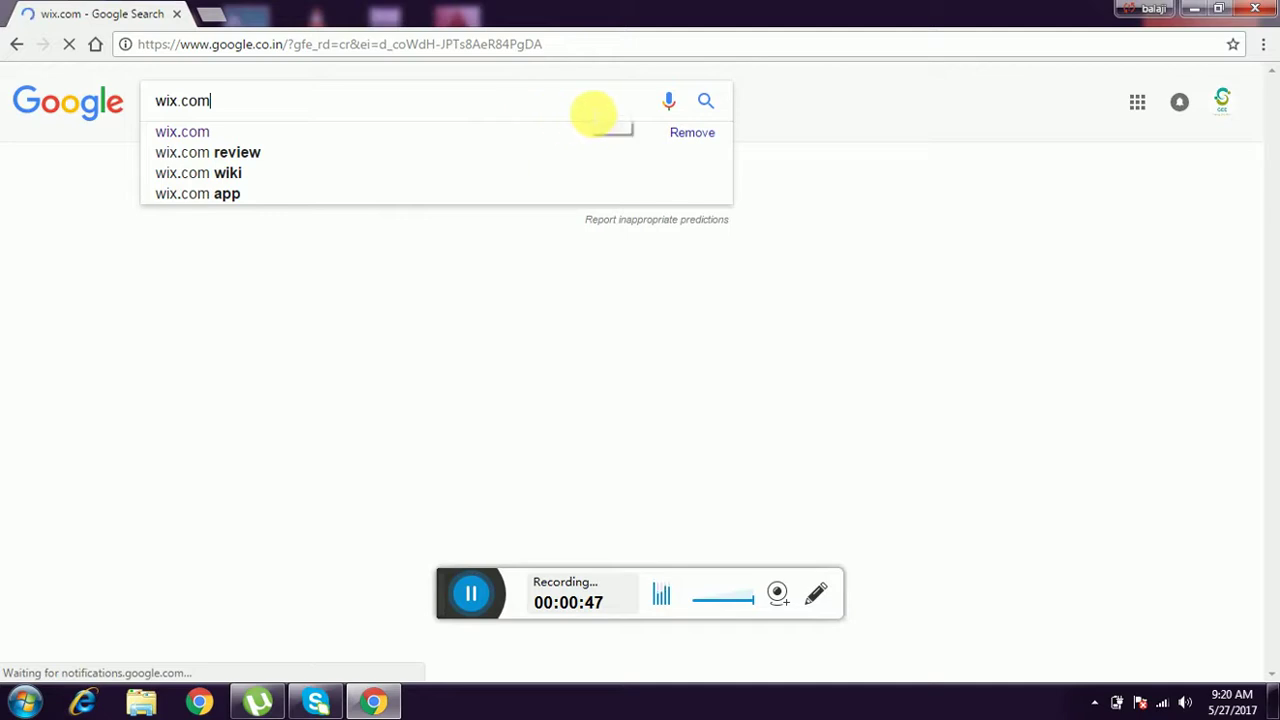
{"action": "left_click", "coordinate": [182, 133]}
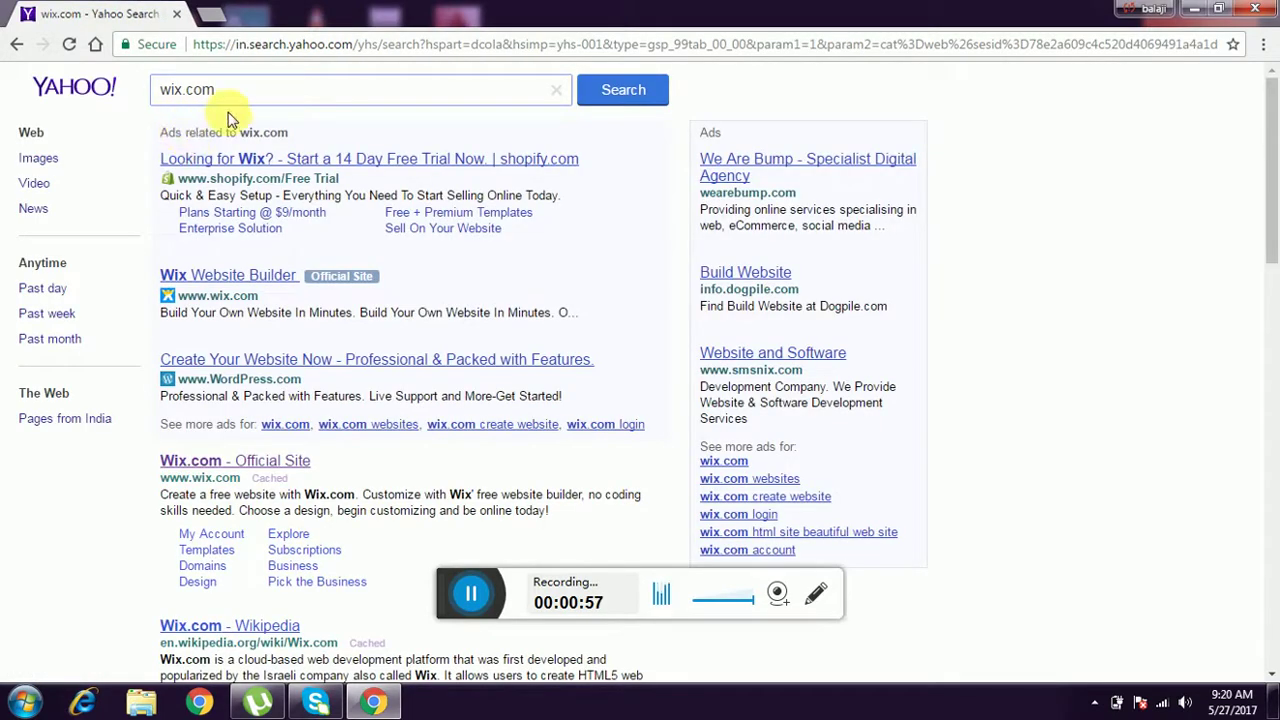
Go back to the Google home page and search wix.com again using the suggestion
{"action": "left_click", "coordinate": [95, 44]}
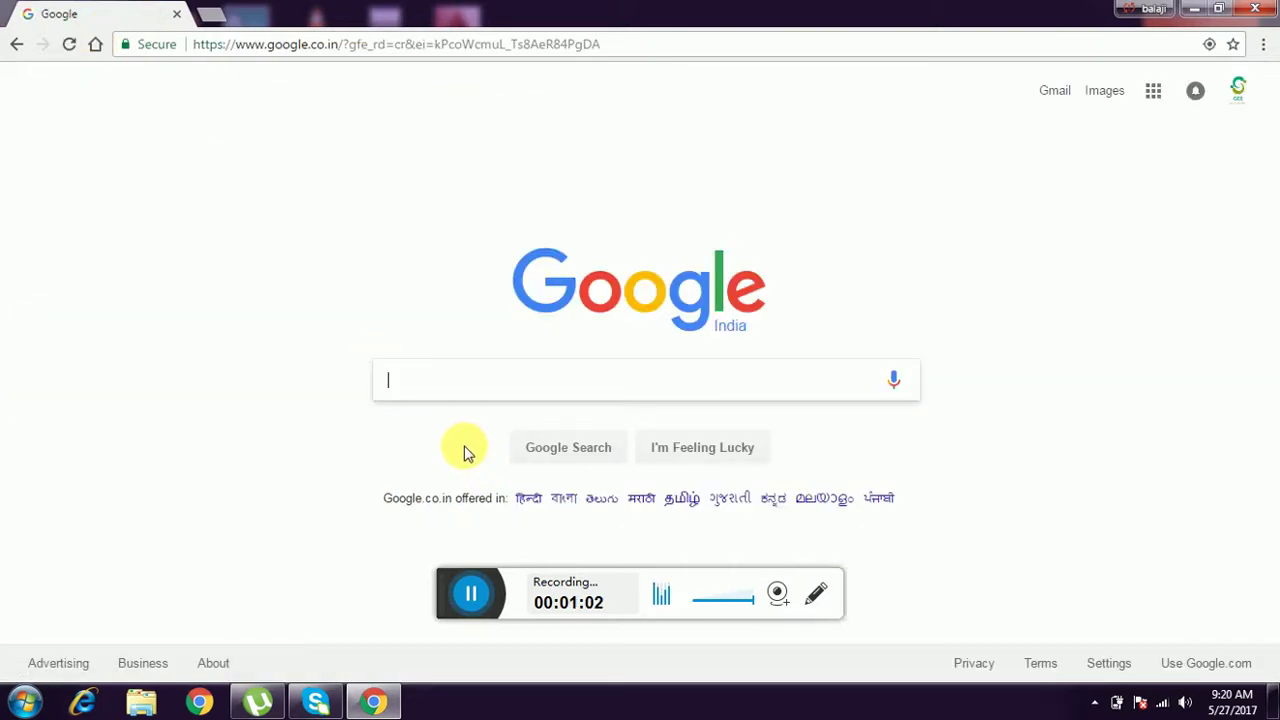
{"action": "type", "text": "wix"}
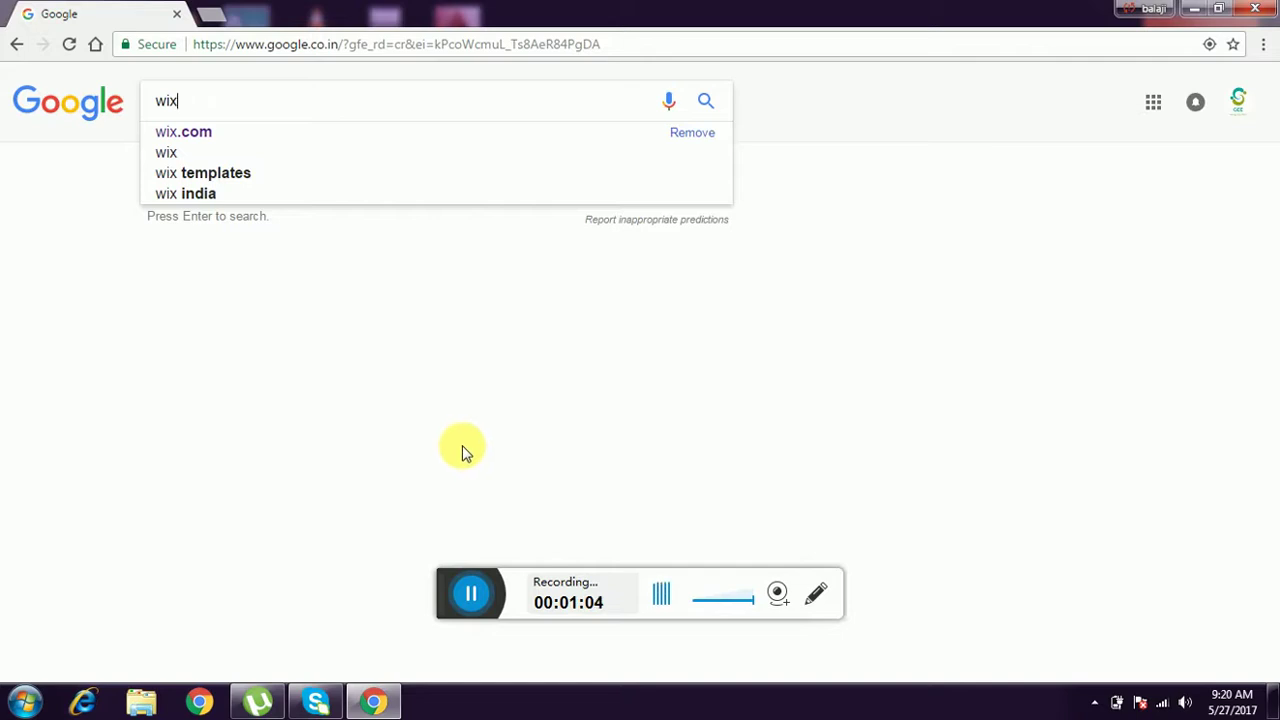
{"action": "left_click", "coordinate": [223, 131]}
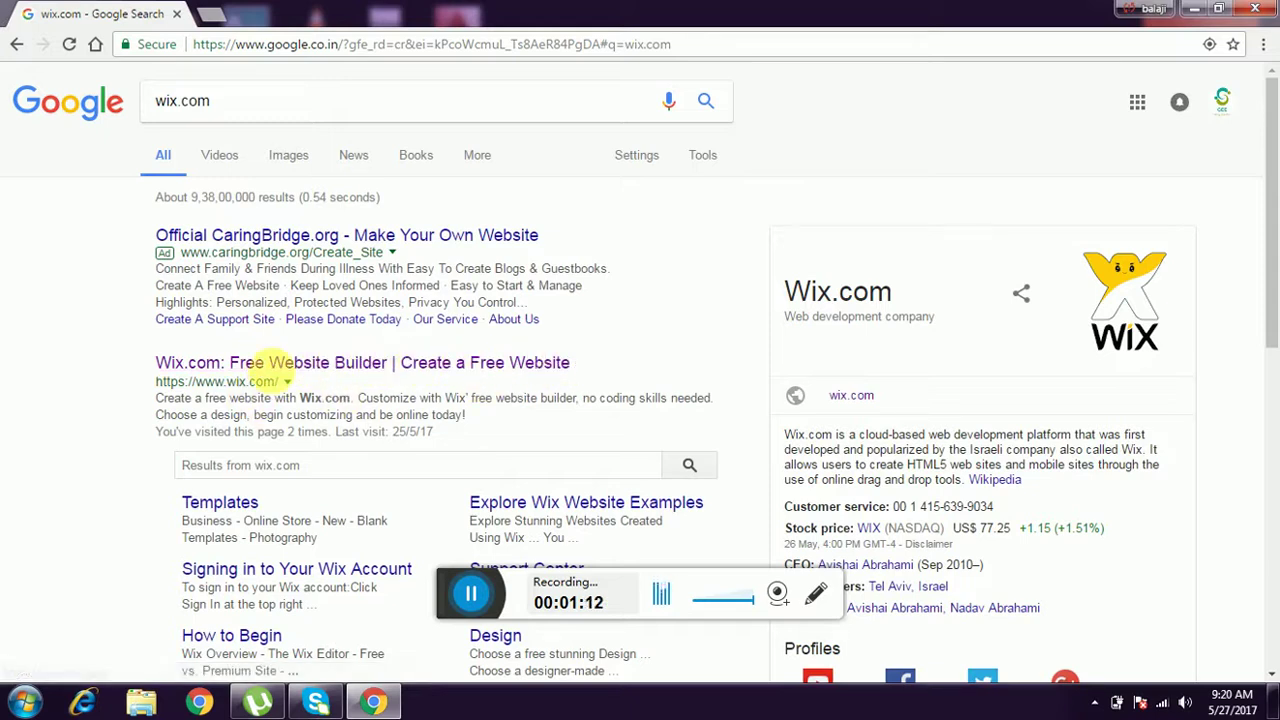
Open the official Wix.com result and log out of the current Wix account
{"action": "left_click", "coordinate": [345, 370]}
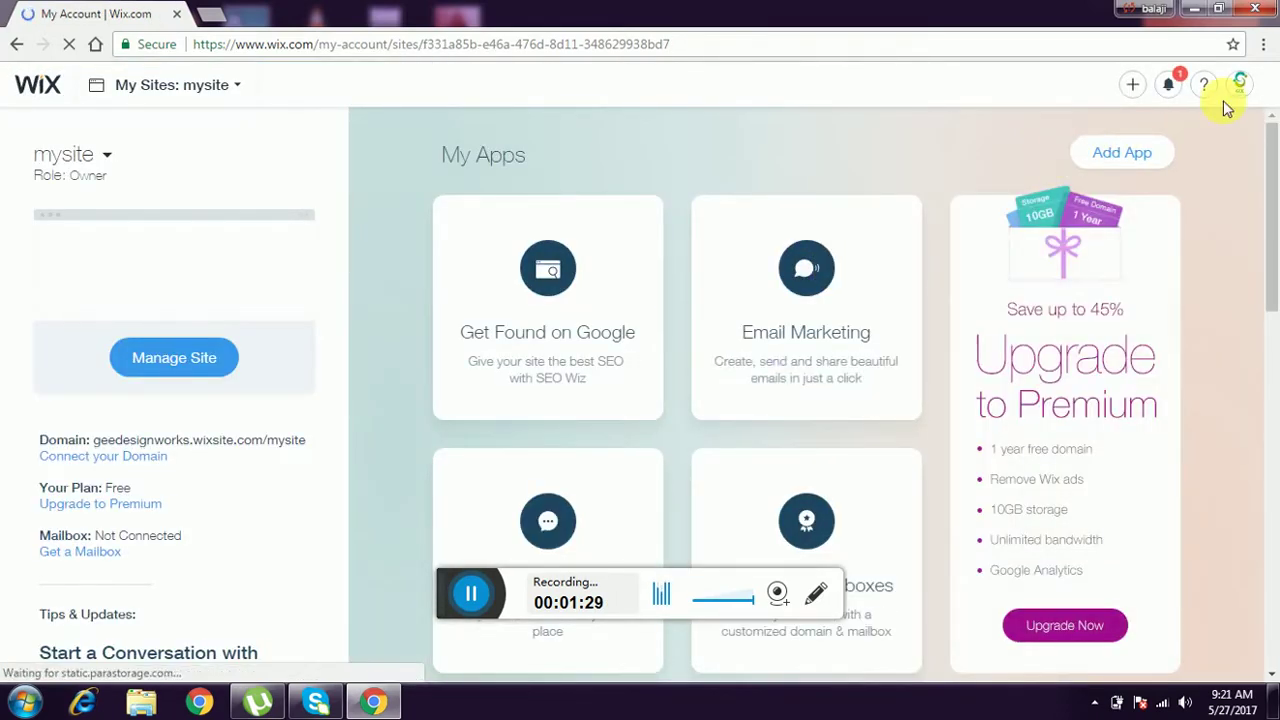
{"action": "left_click", "coordinate": [1236, 98]}
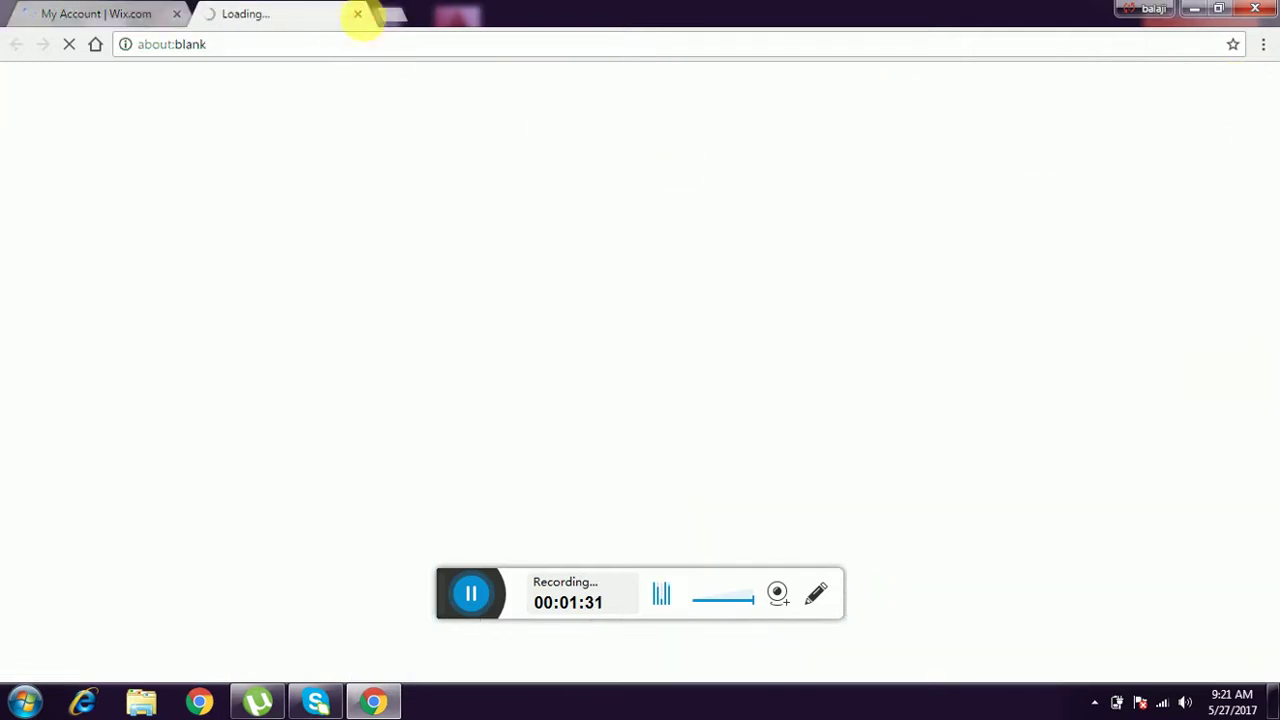
{"action": "left_click", "coordinate": [360, 17]}
{"action": "mouse_move", "coordinate": [1238, 85]}
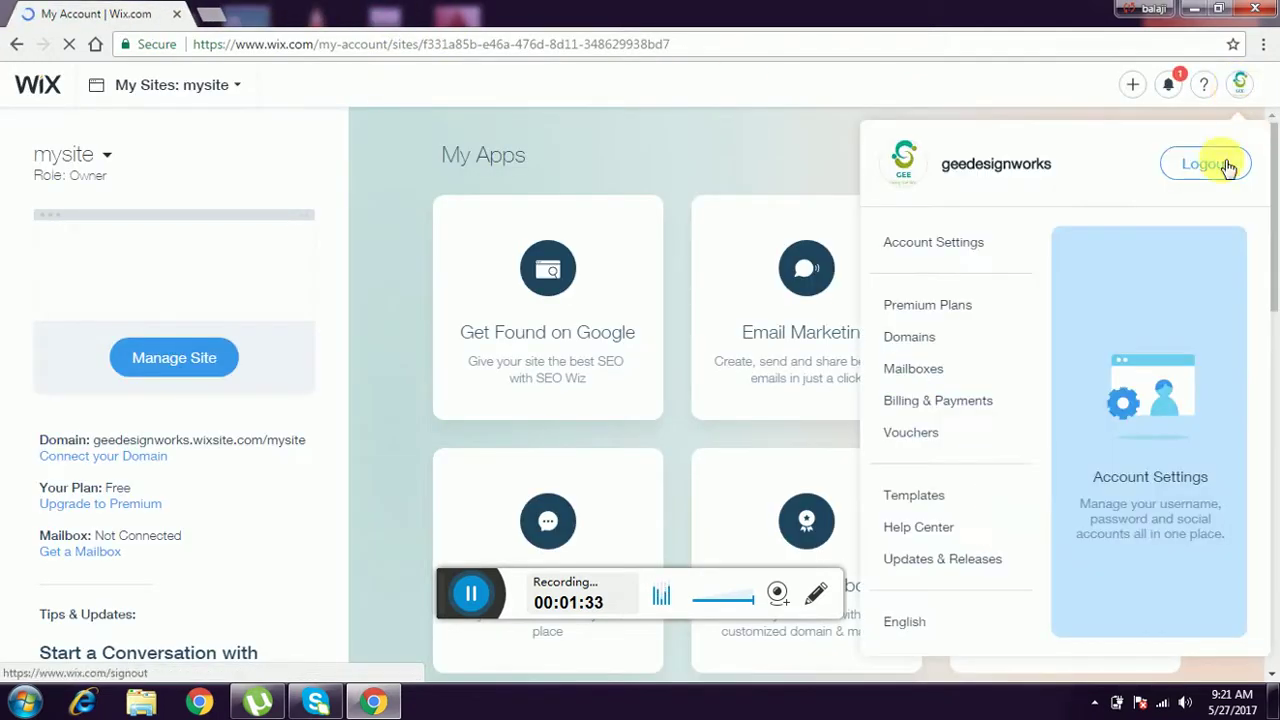
{"action": "left_click", "coordinate": [1223, 167]}
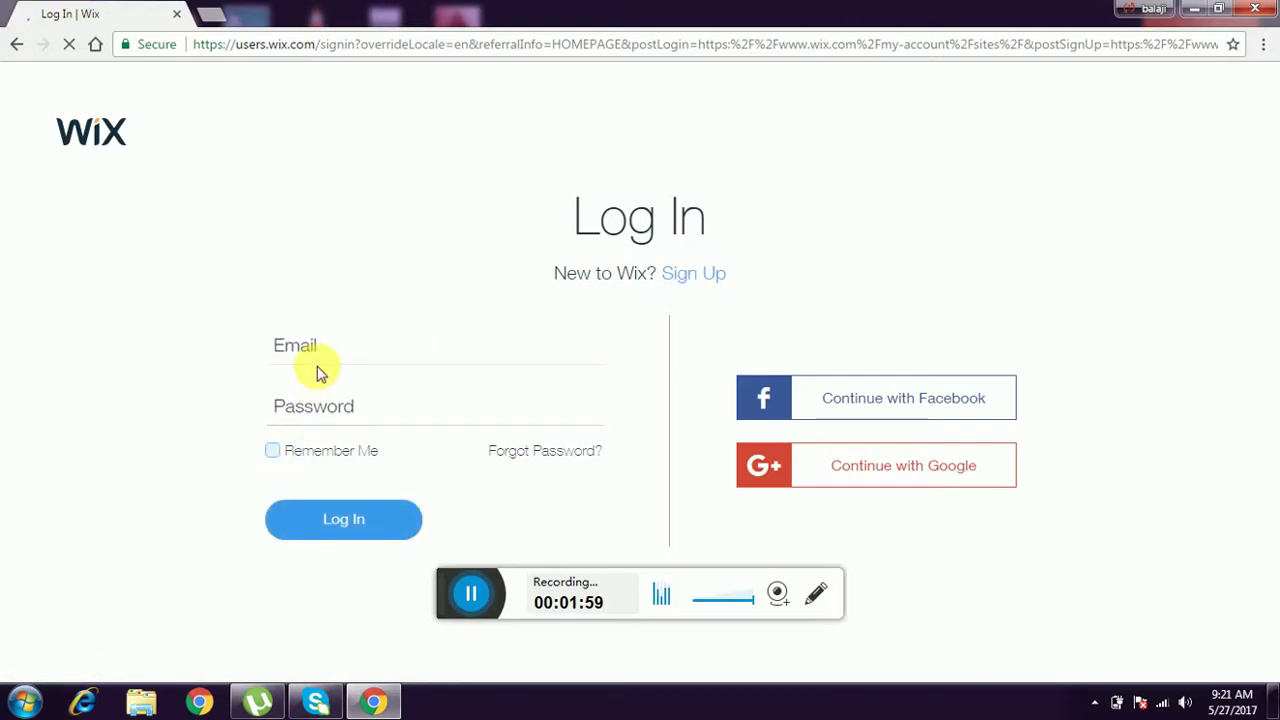
Log in to Wix with the saved e-mail address and the account password
{"action": "left_click", "coordinate": [328, 350]}
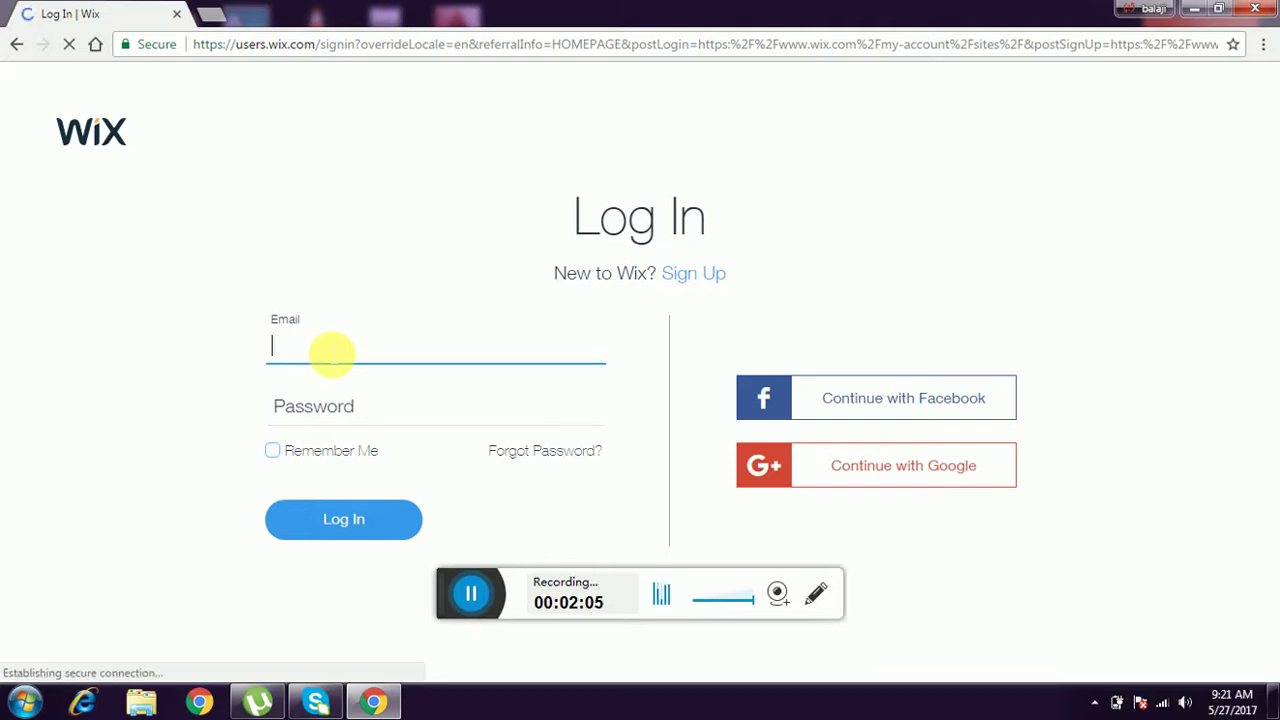
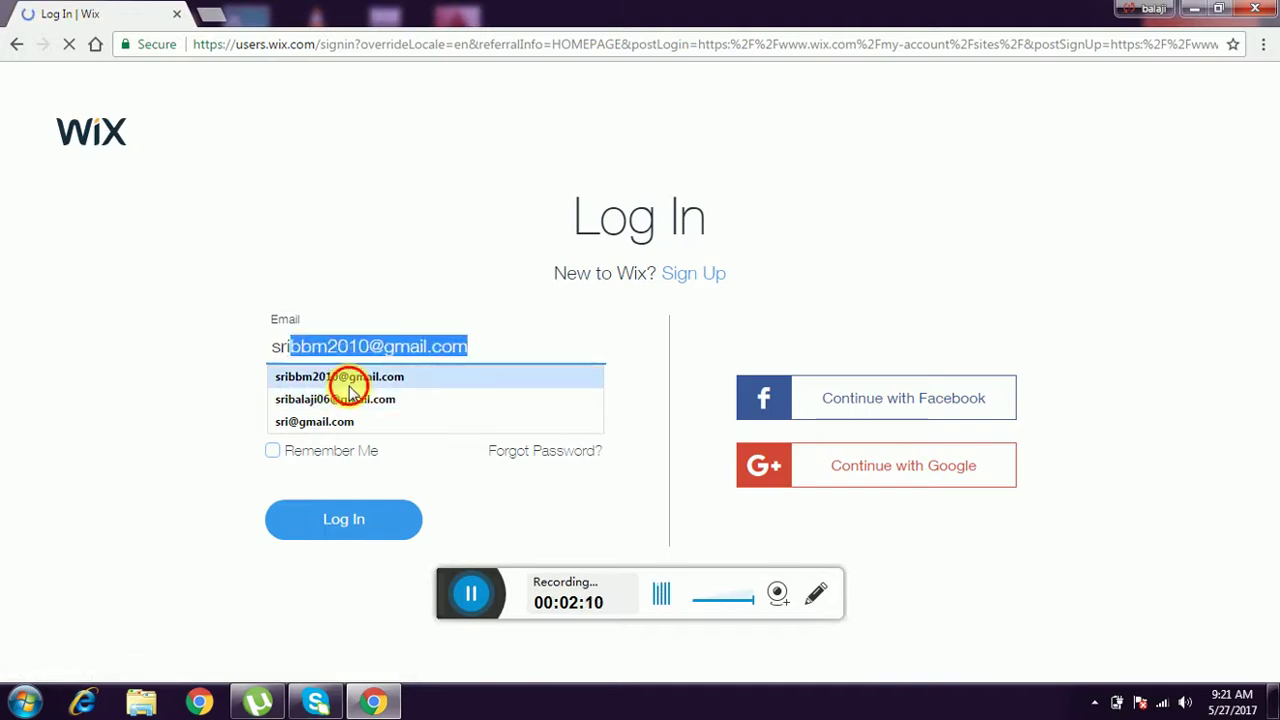
{"action": "left_click", "coordinate": [343, 380]}
{"action": "left_click", "coordinate": [367, 414]}
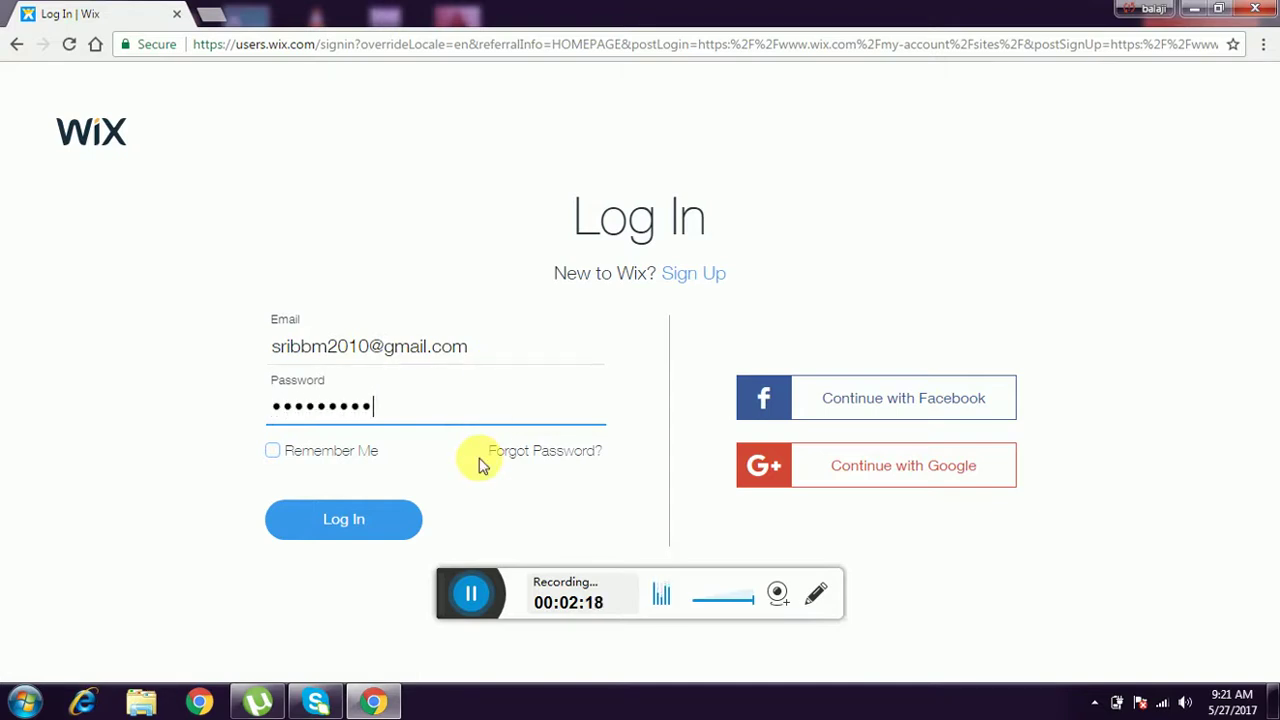
{"action": "left_click", "coordinate": [366, 523]}
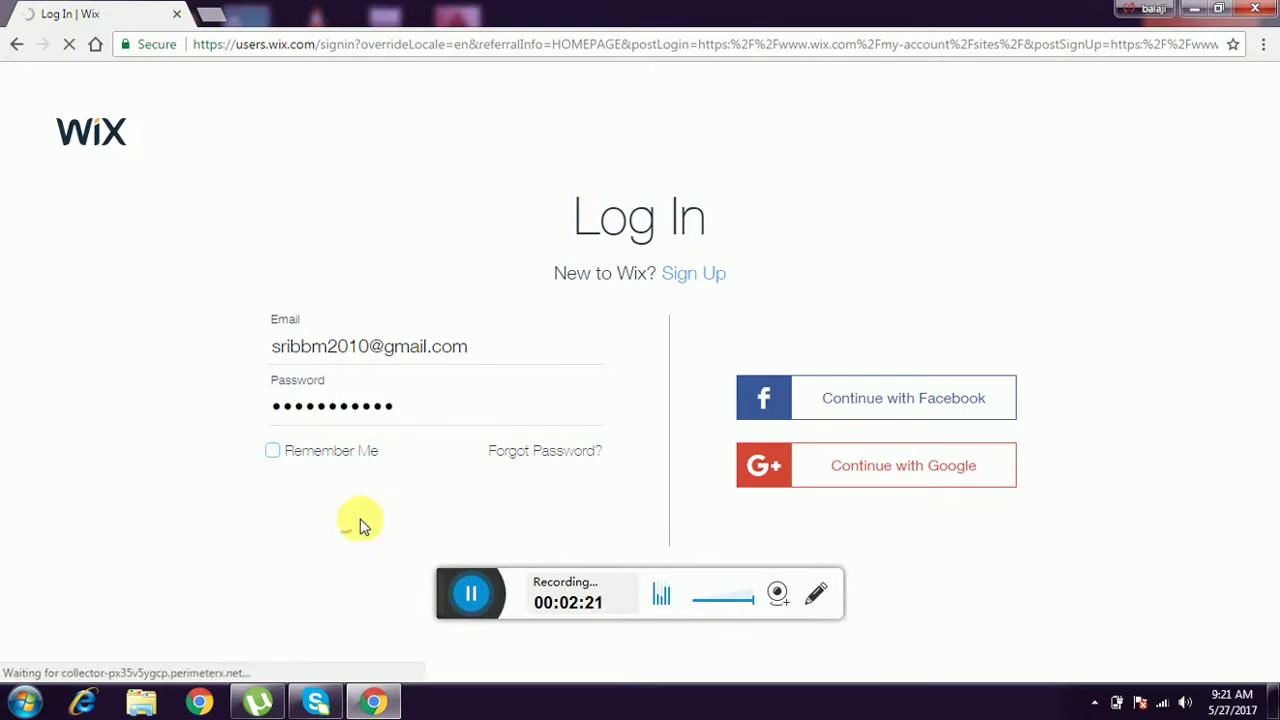
{"action": "left_click_drag", "start_coordinate": [447, 597], "coordinate": [460, 683]}
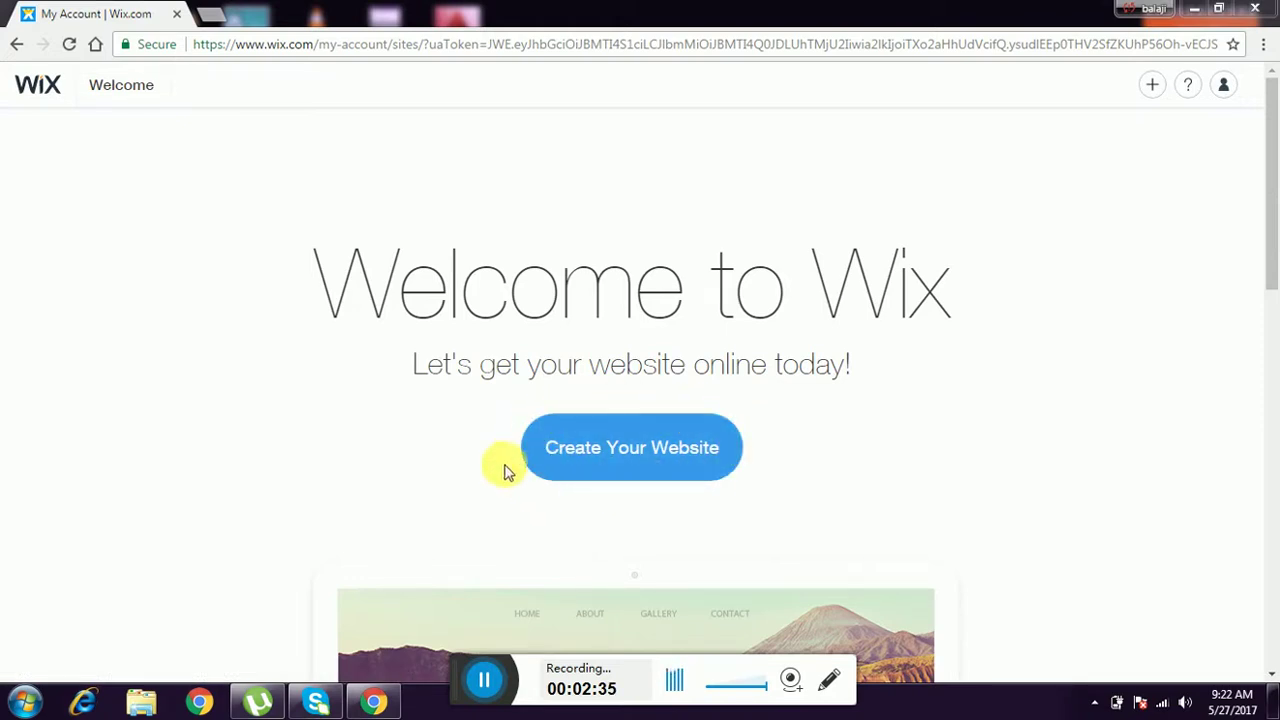
Start creating a new website and pick Designer as its category
{"action": "left_click", "coordinate": [628, 440]}
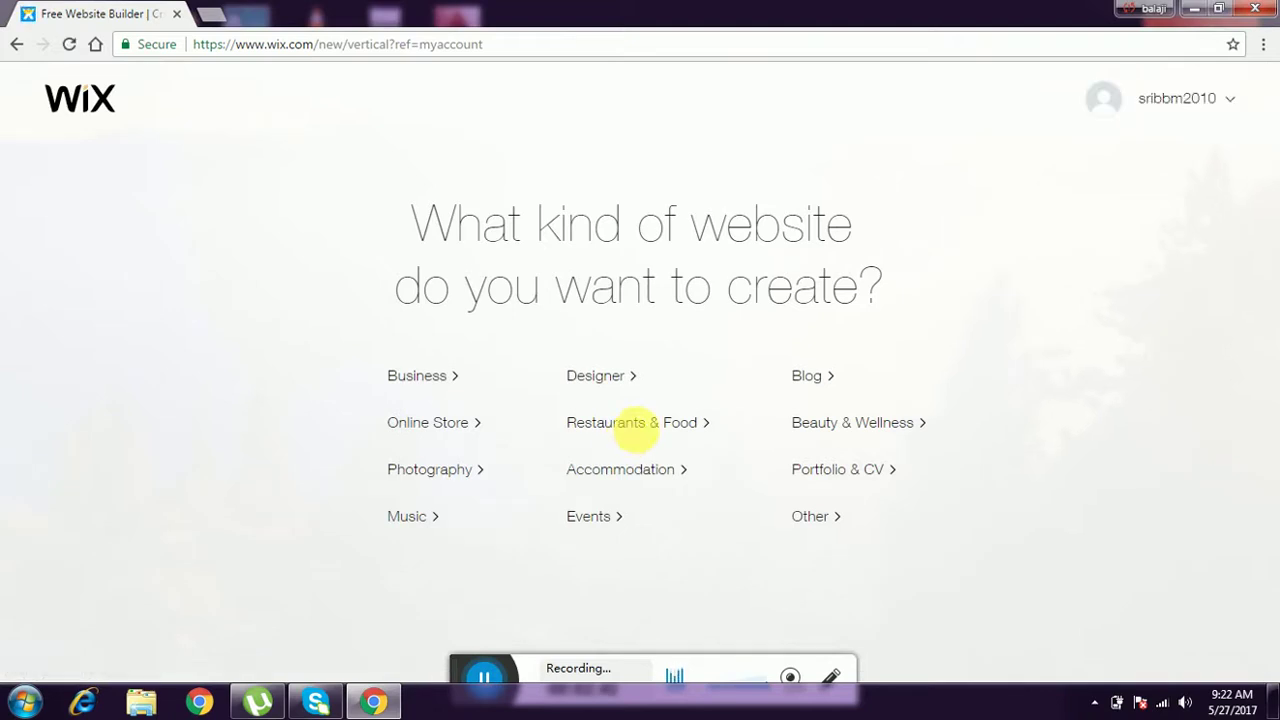
{"action": "mouse_move", "coordinate": [1166, 100]}
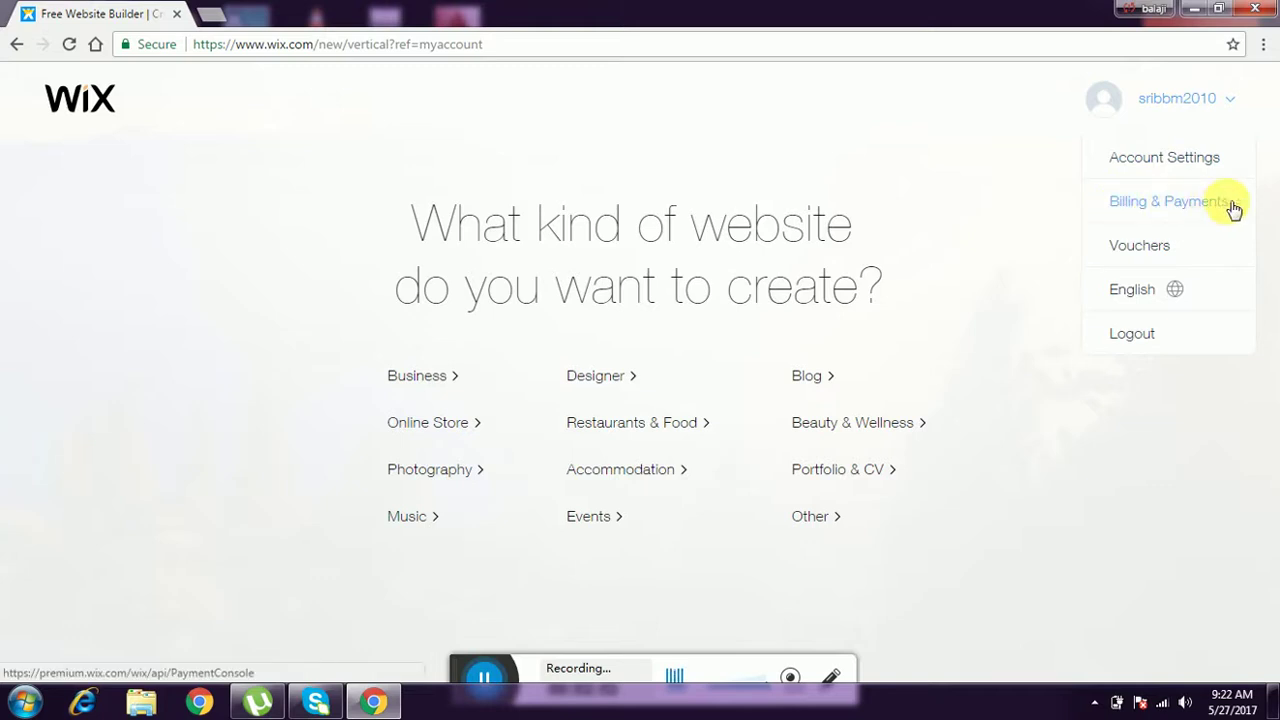
{"action": "mouse_move", "coordinate": [1137, 310]}
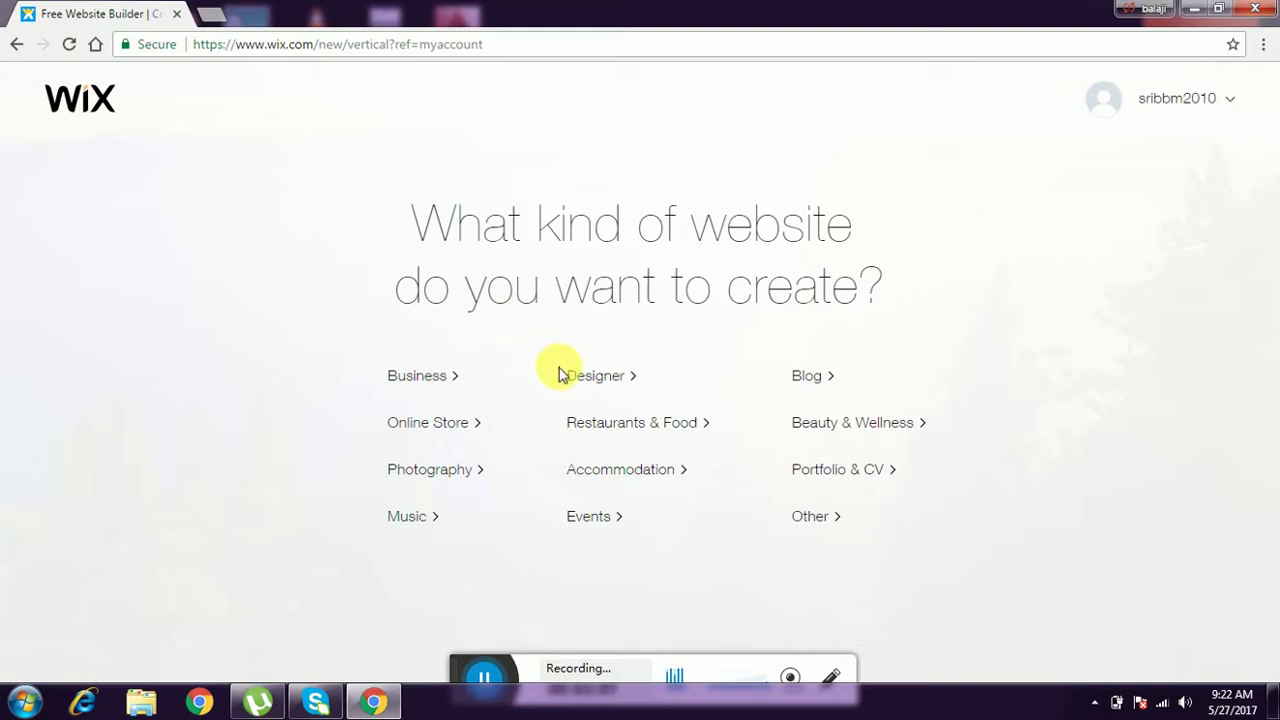
{"action": "left_click", "coordinate": [601, 381]}
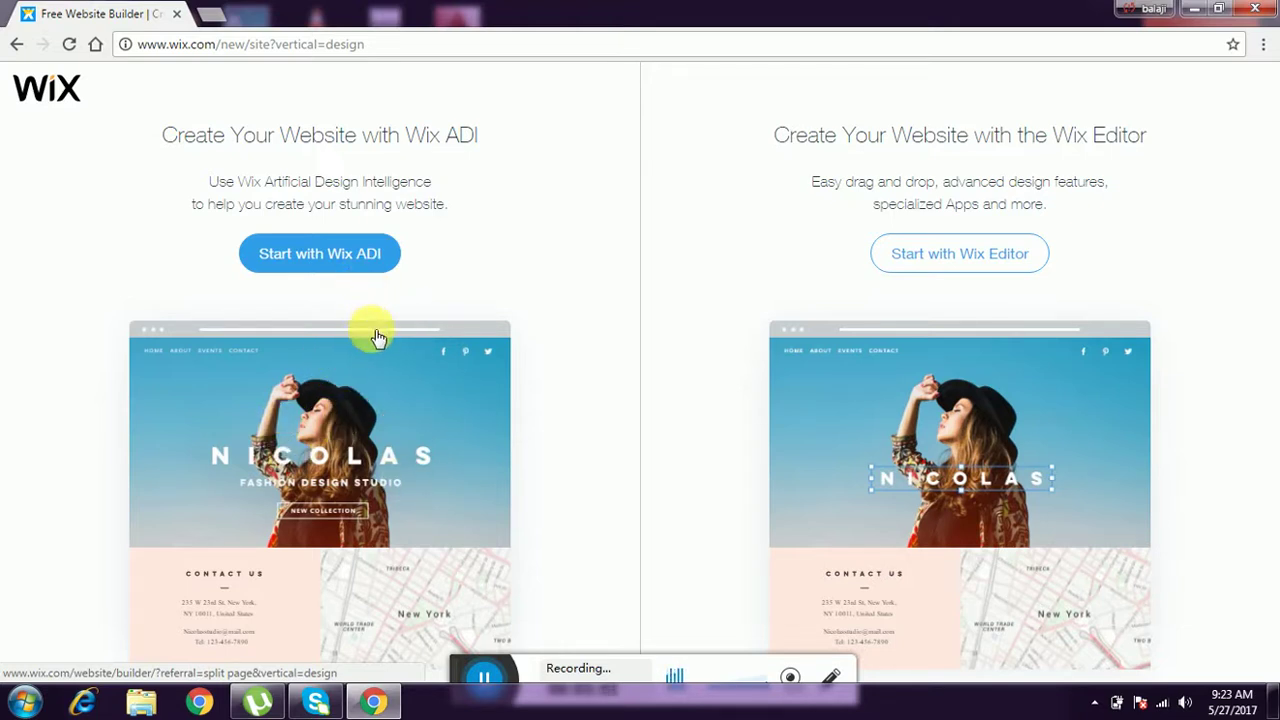
{"action": "left_click", "coordinate": [360, 256]}
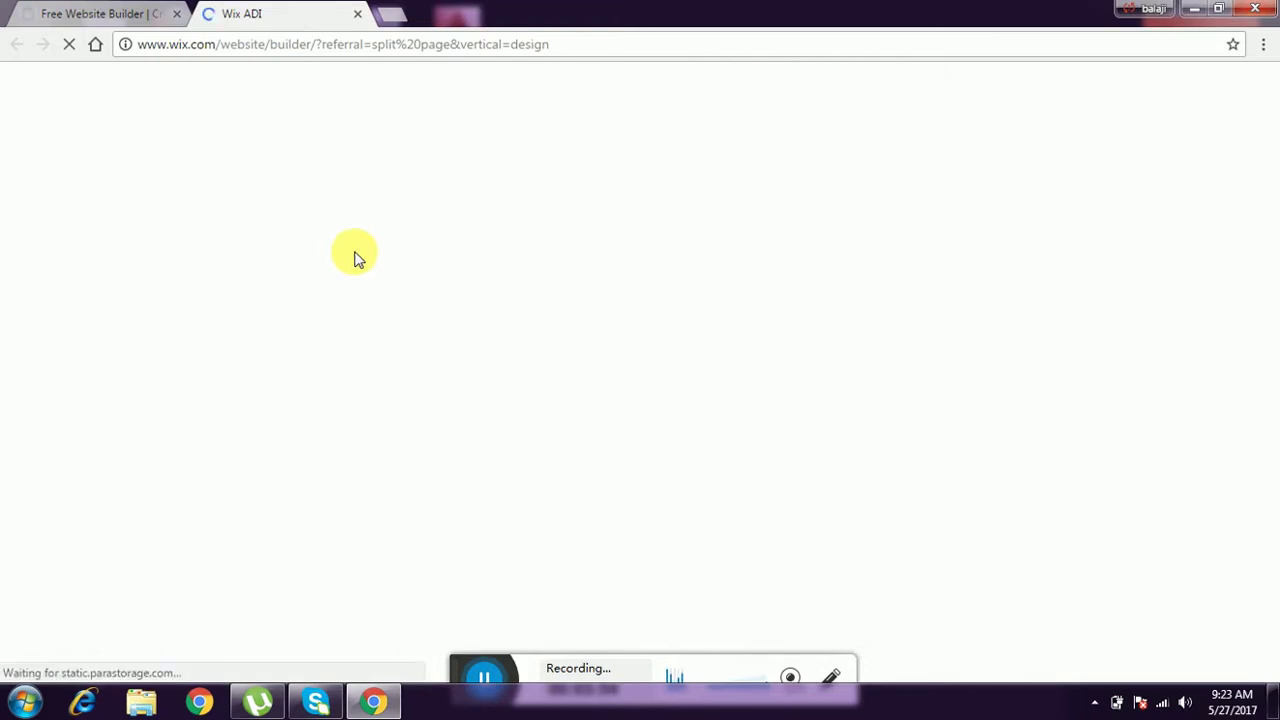
{"action": "left_click", "coordinate": [130, 14]}
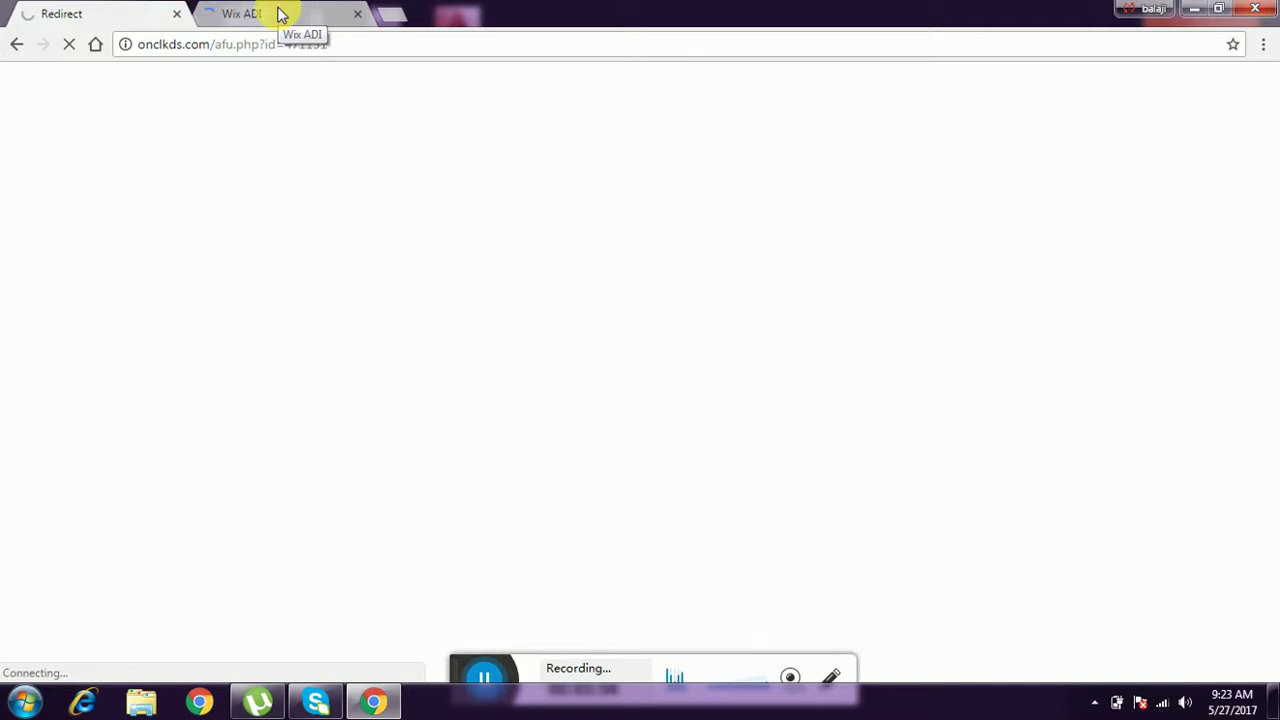
{"action": "left_click", "coordinate": [280, 14]}
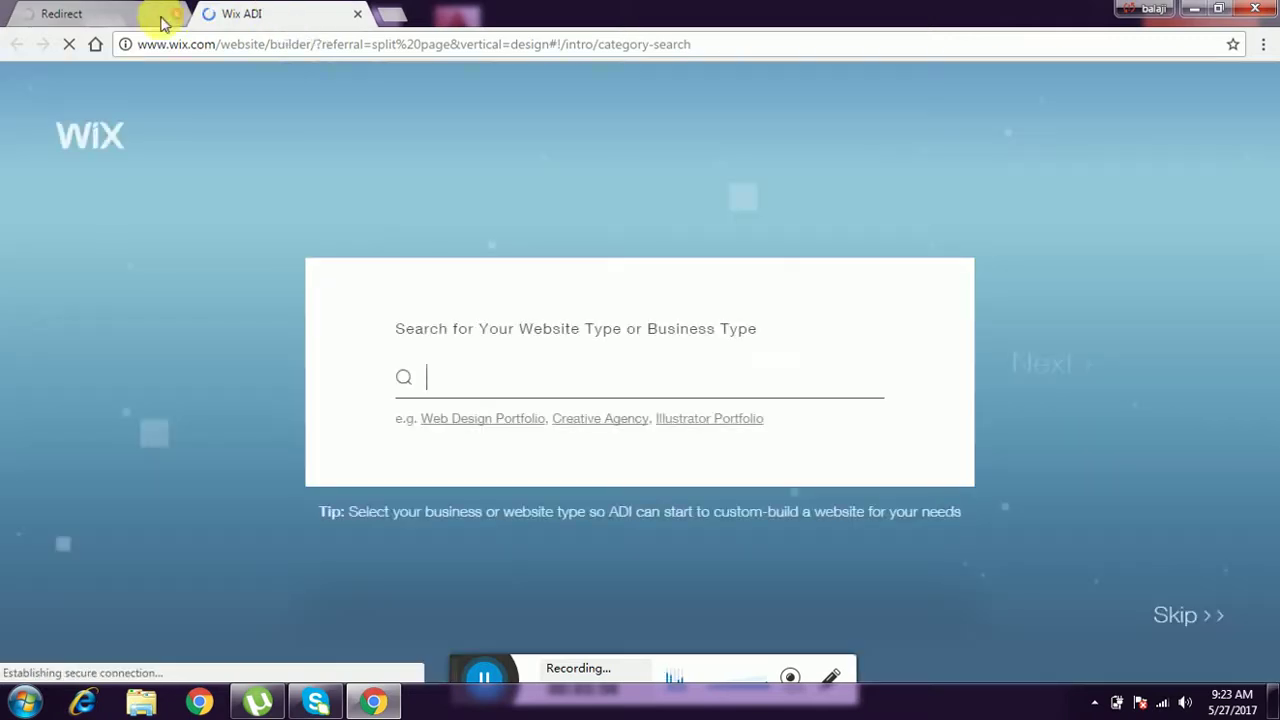
{"action": "left_click", "coordinate": [110, 10]}
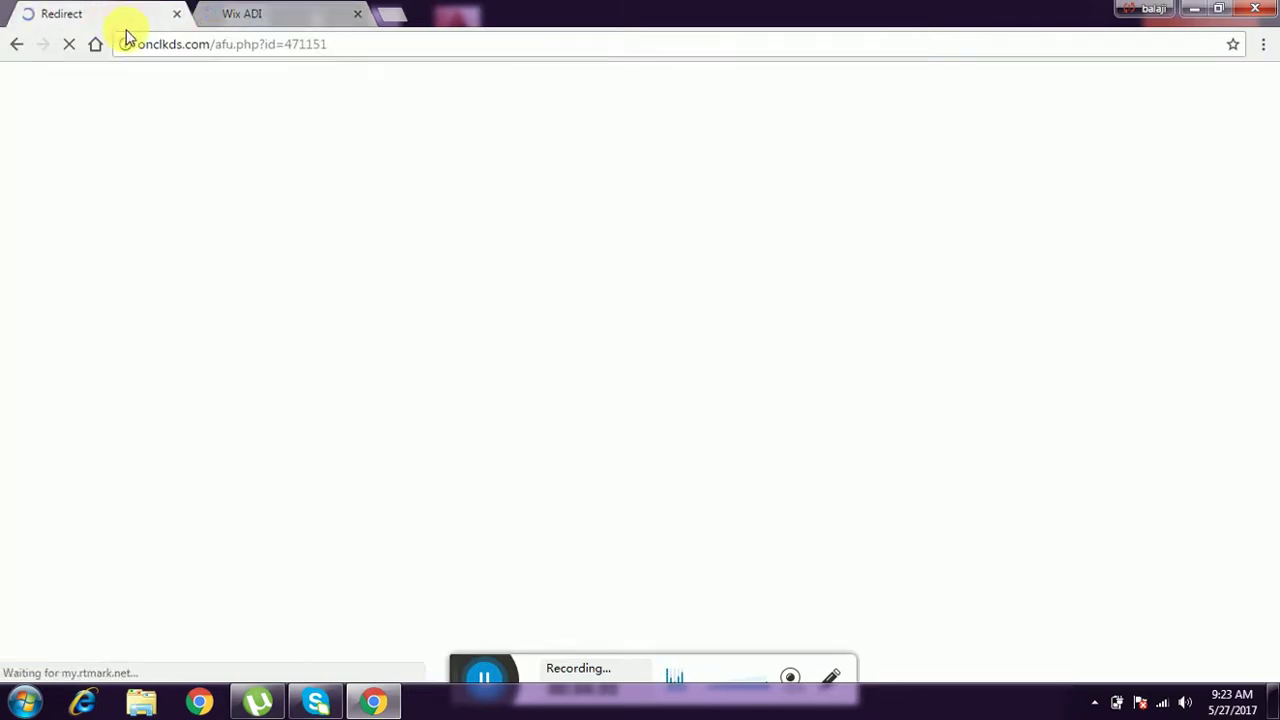
{"action": "left_click", "coordinate": [246, 17]}
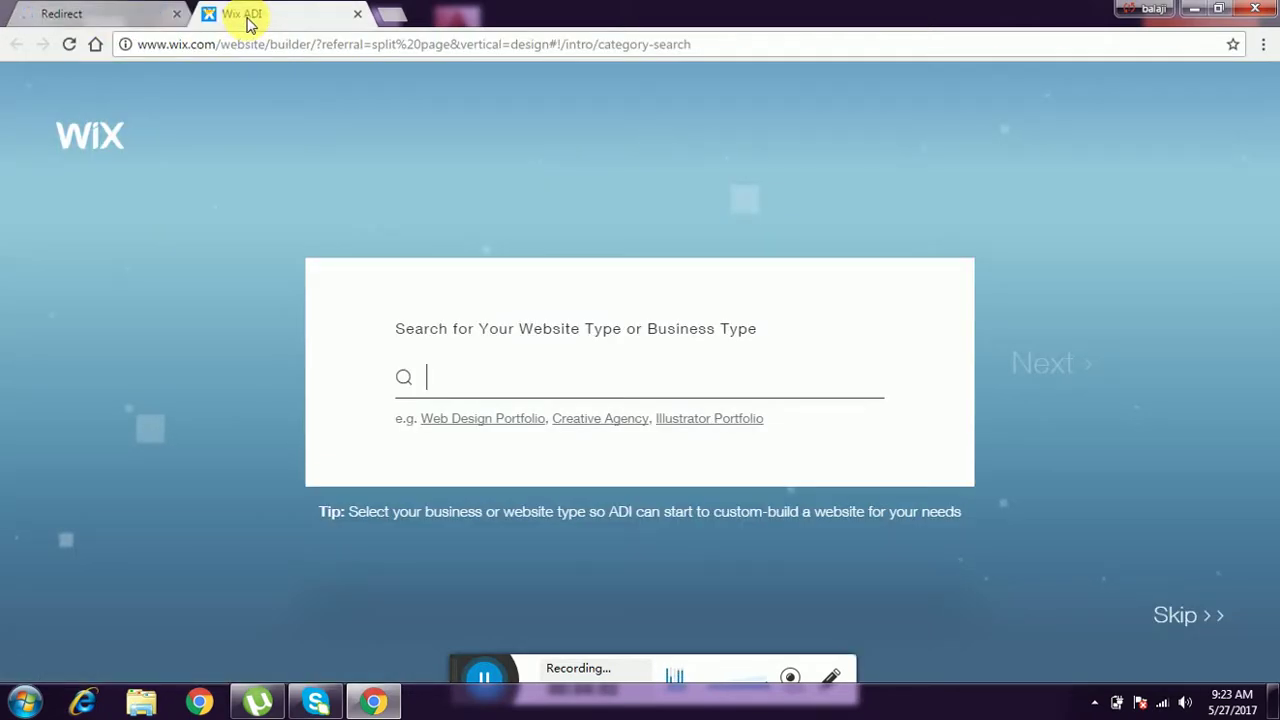
{"action": "left_click", "coordinate": [82, 10]}
{"action": "left_click", "coordinate": [16, 47]}
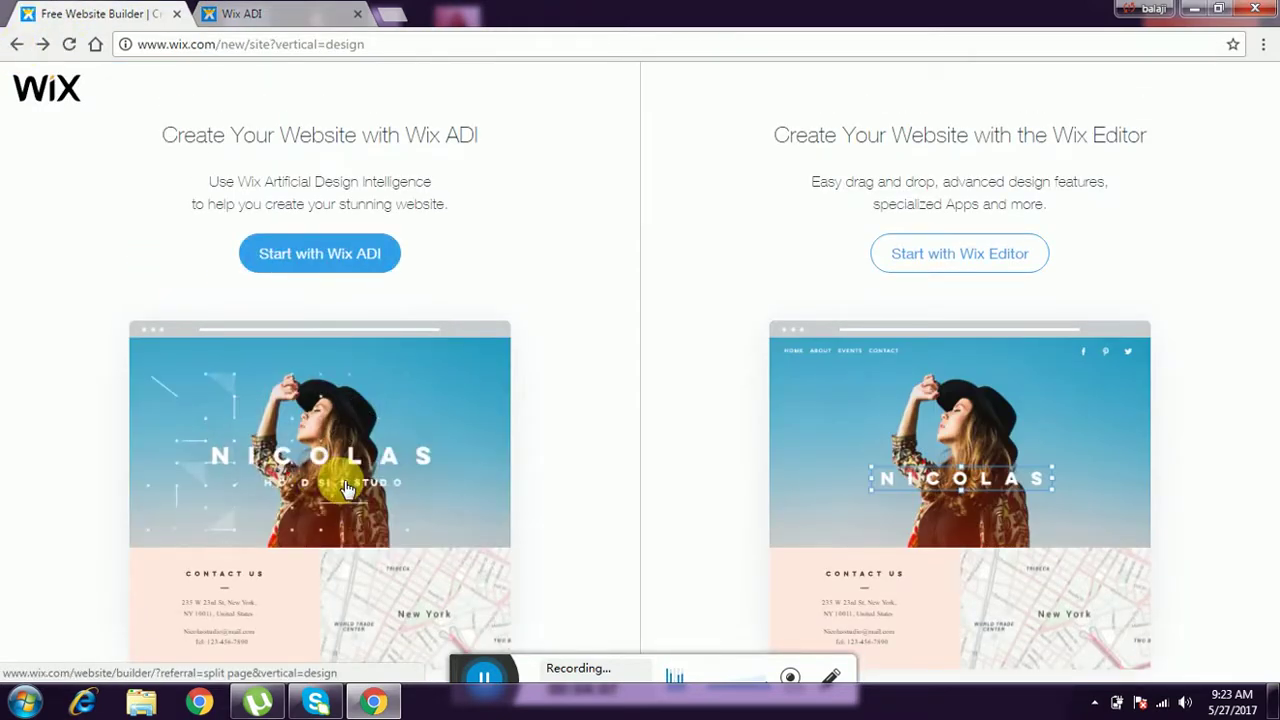
{"action": "left_click", "coordinate": [298, 20]}
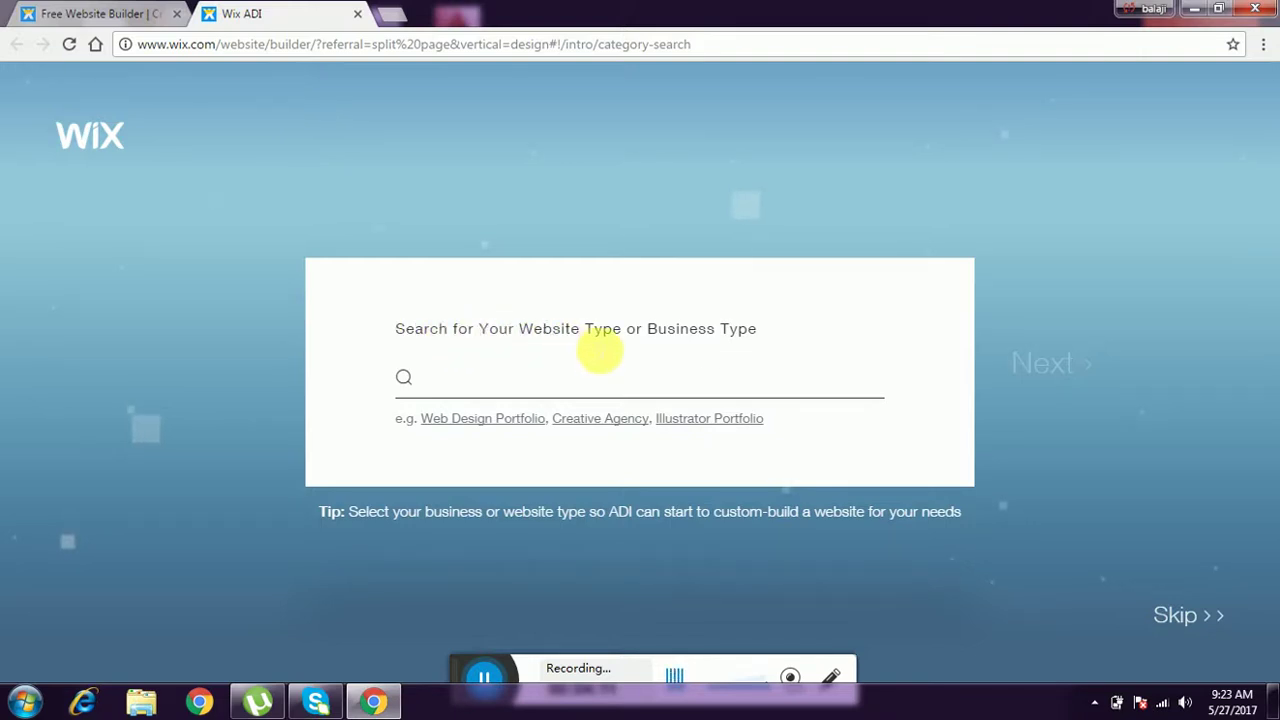
Skip the business type, choose Sell online, bookings, subscribers and blog features, and continue
{"action": "left_click", "coordinate": [1180, 616]}
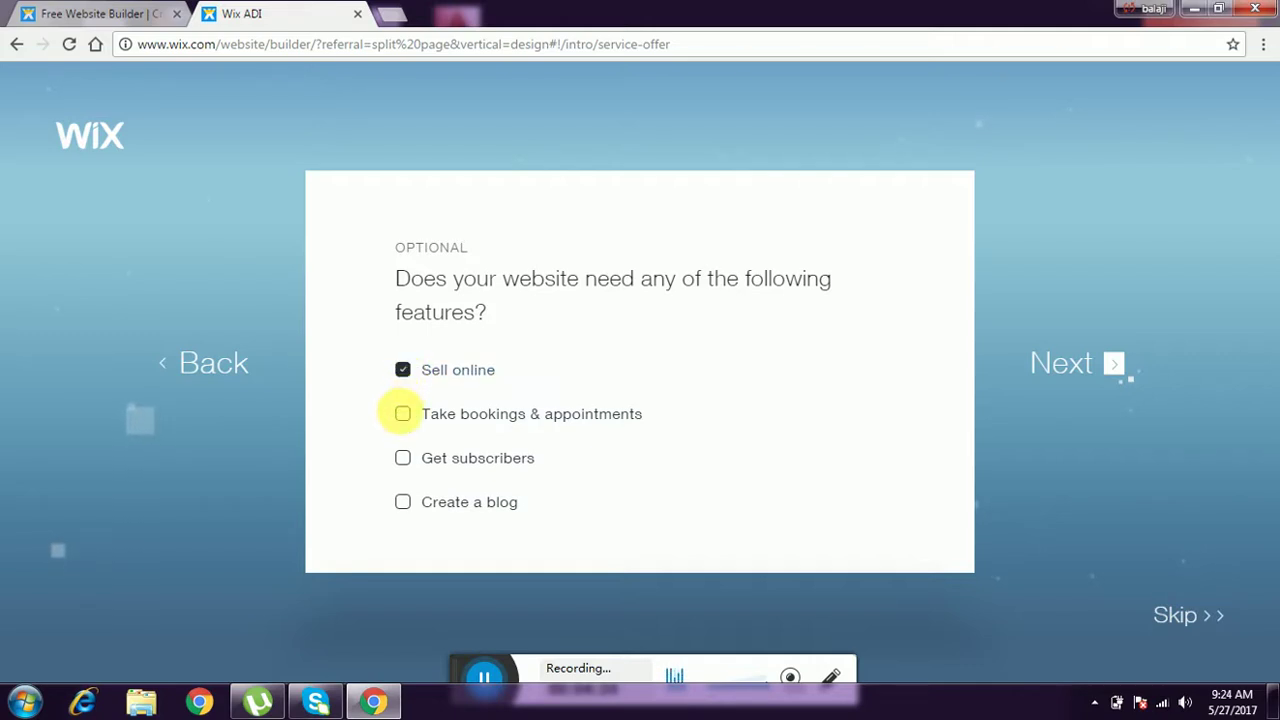
{"action": "left_click", "coordinate": [401, 416]}
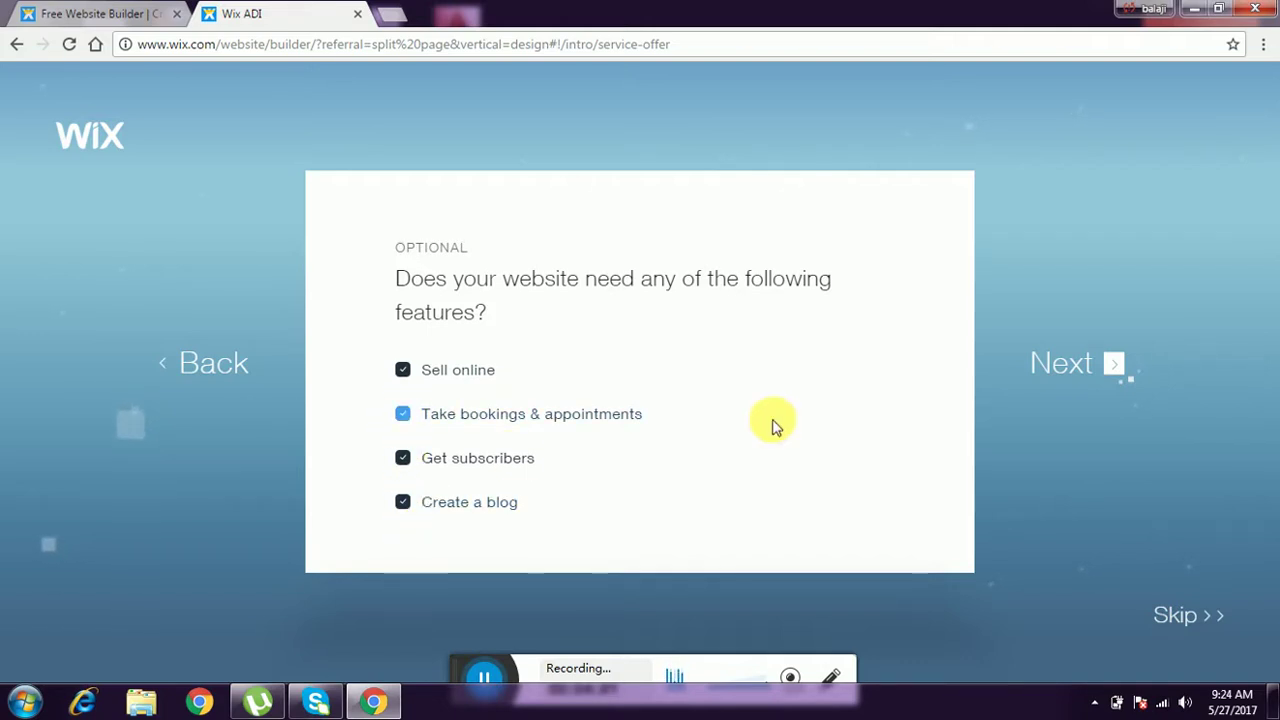
{"action": "left_click", "coordinate": [1099, 366]}
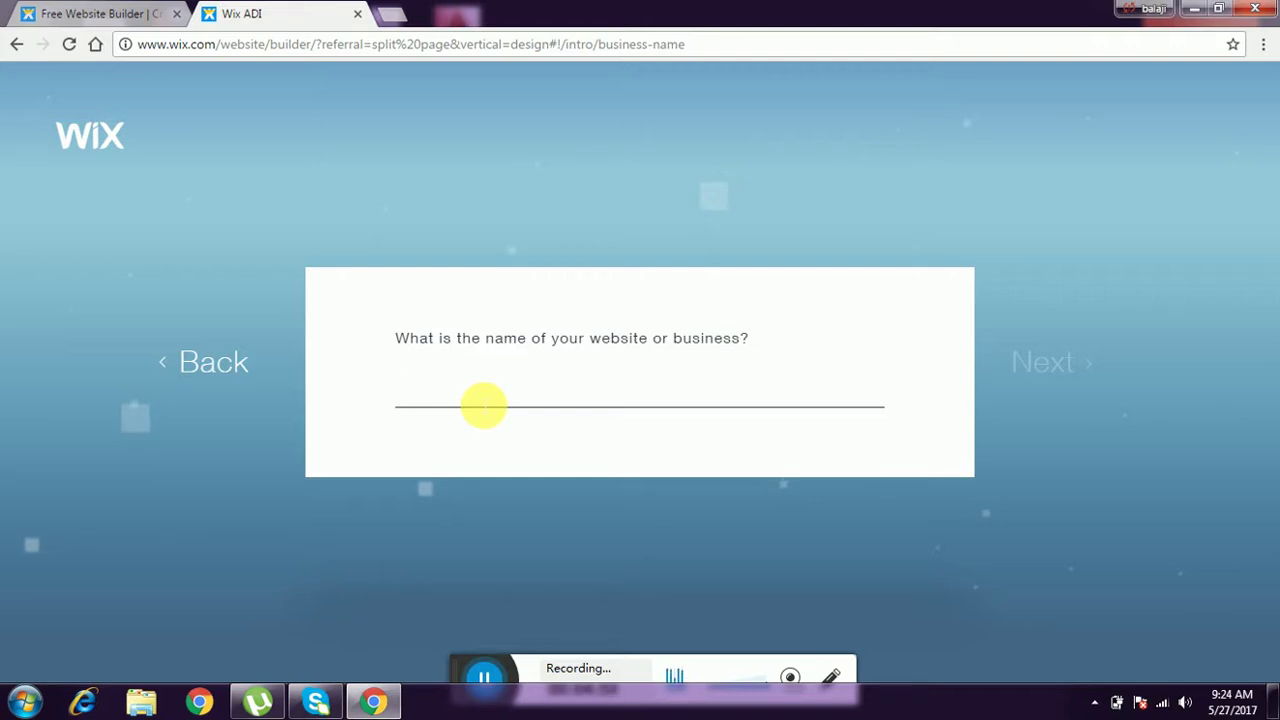
{"action": "type", "text": "www.design123.com"}
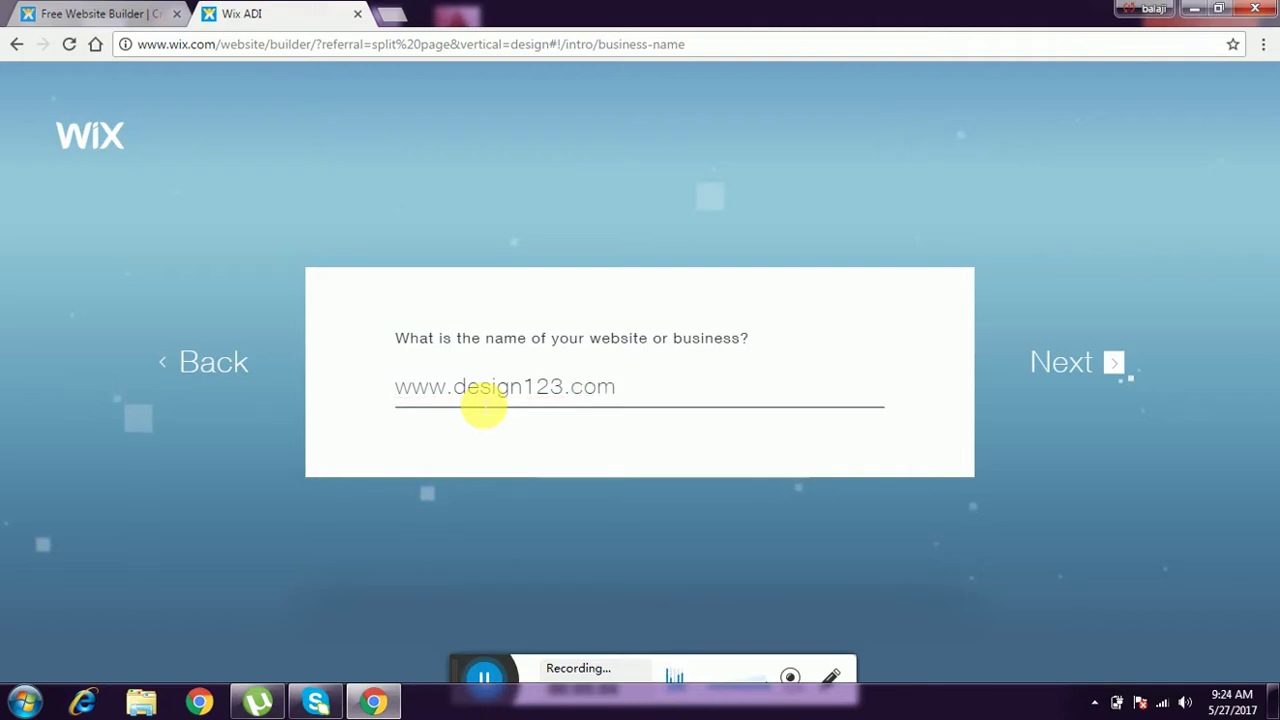
{"action": "left_click", "coordinate": [1095, 370]}
{"action": "type", "text": "In"}
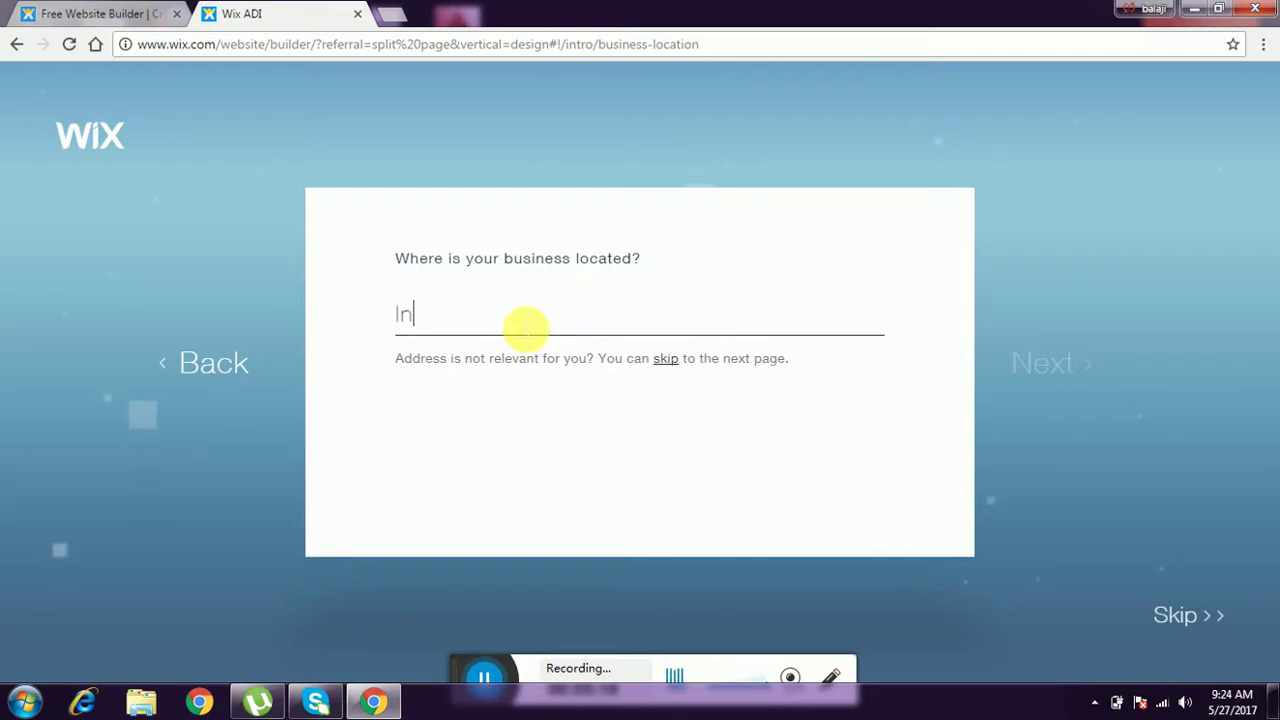
Set the business location to India from the suggestions and continue
{"action": "type", "text": "do"}
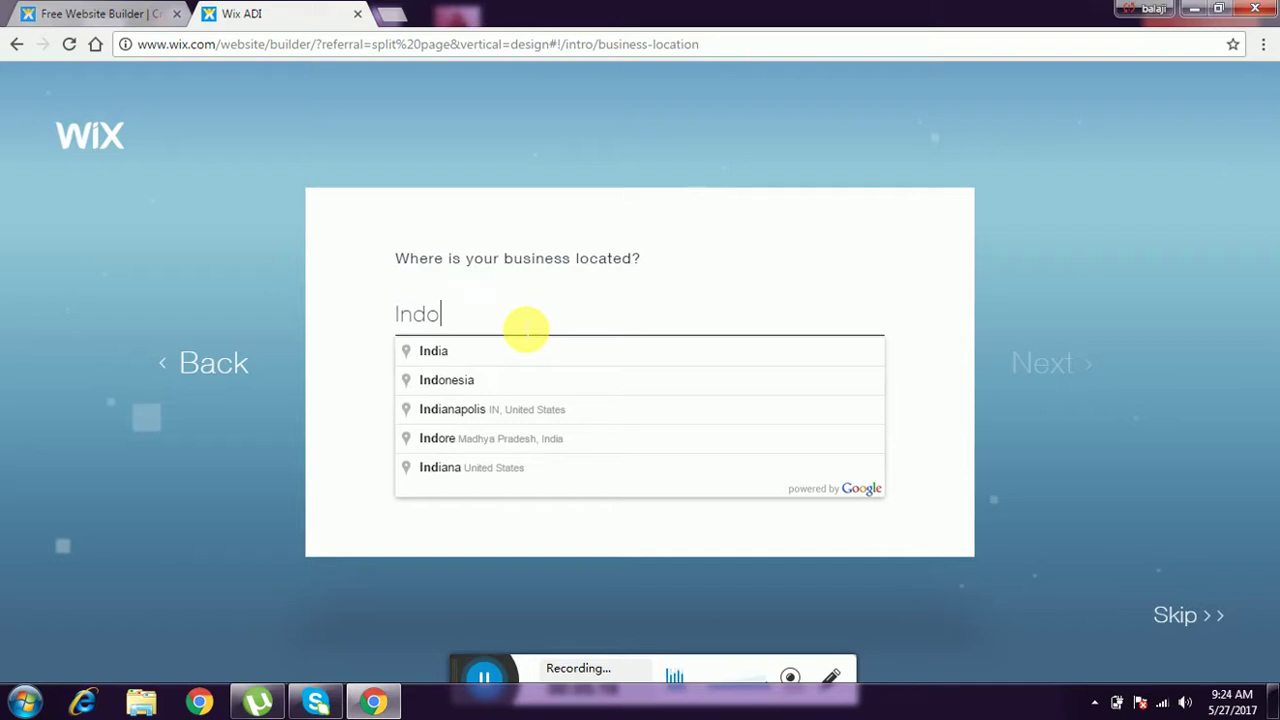
{"action": "left_click", "coordinate": [514, 350]}
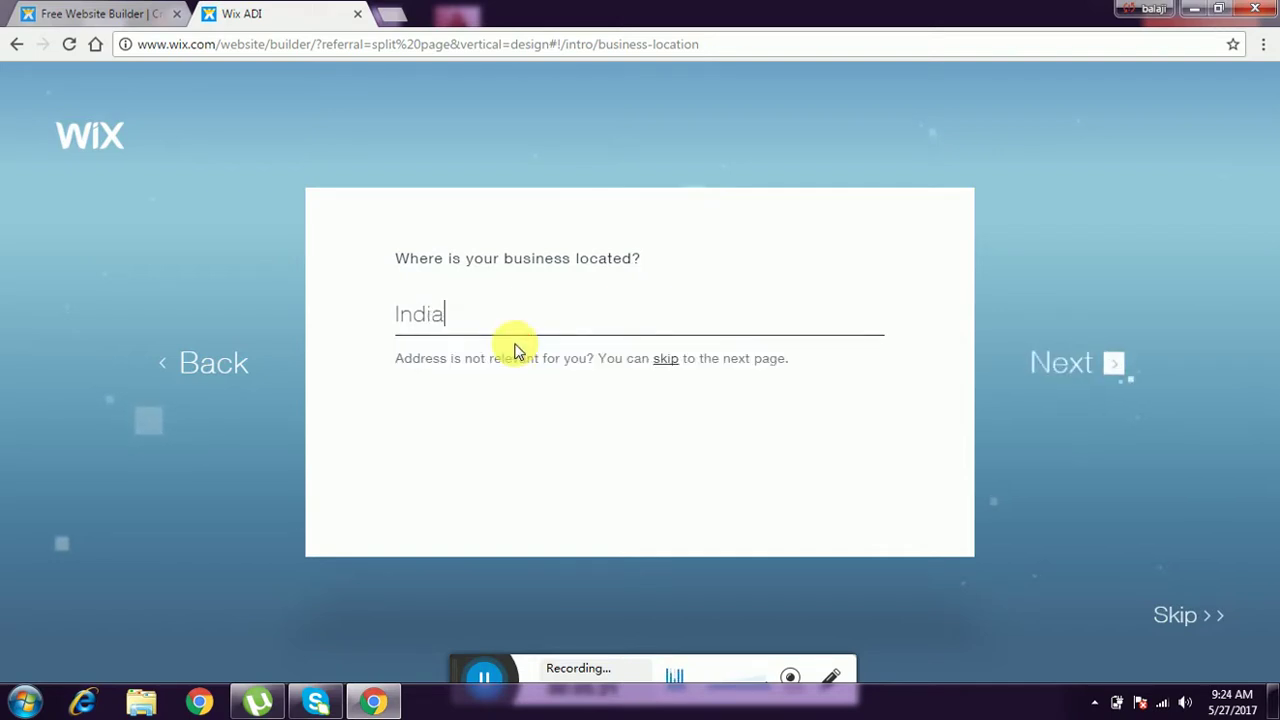
{"action": "left_click", "coordinate": [1055, 365]}
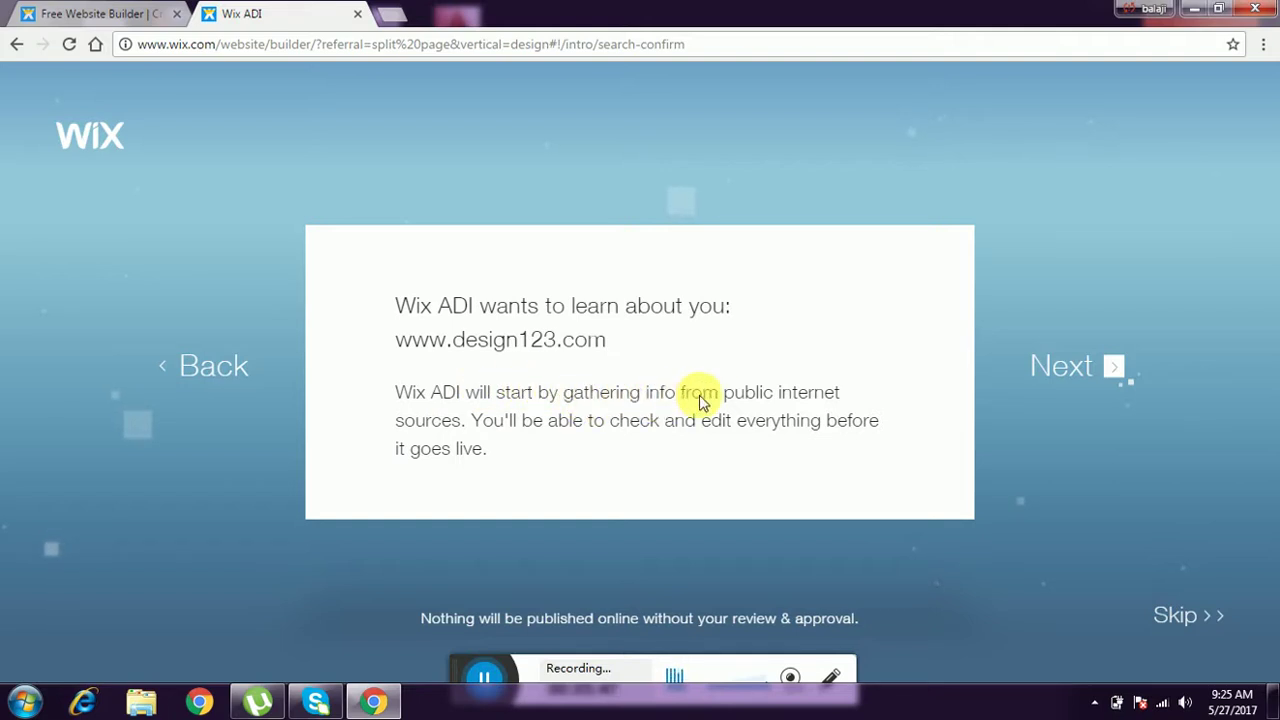
{"action": "left_click", "coordinate": [1110, 368]}
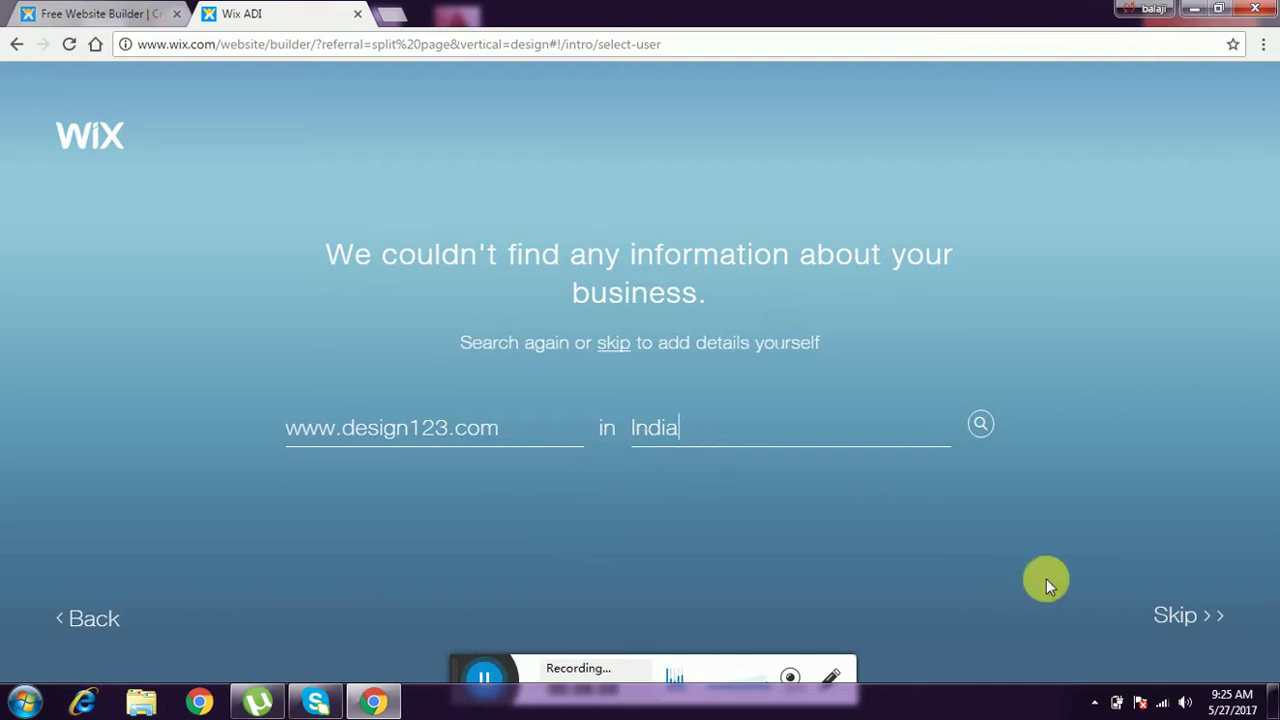
{"action": "left_click", "coordinate": [1168, 617]}
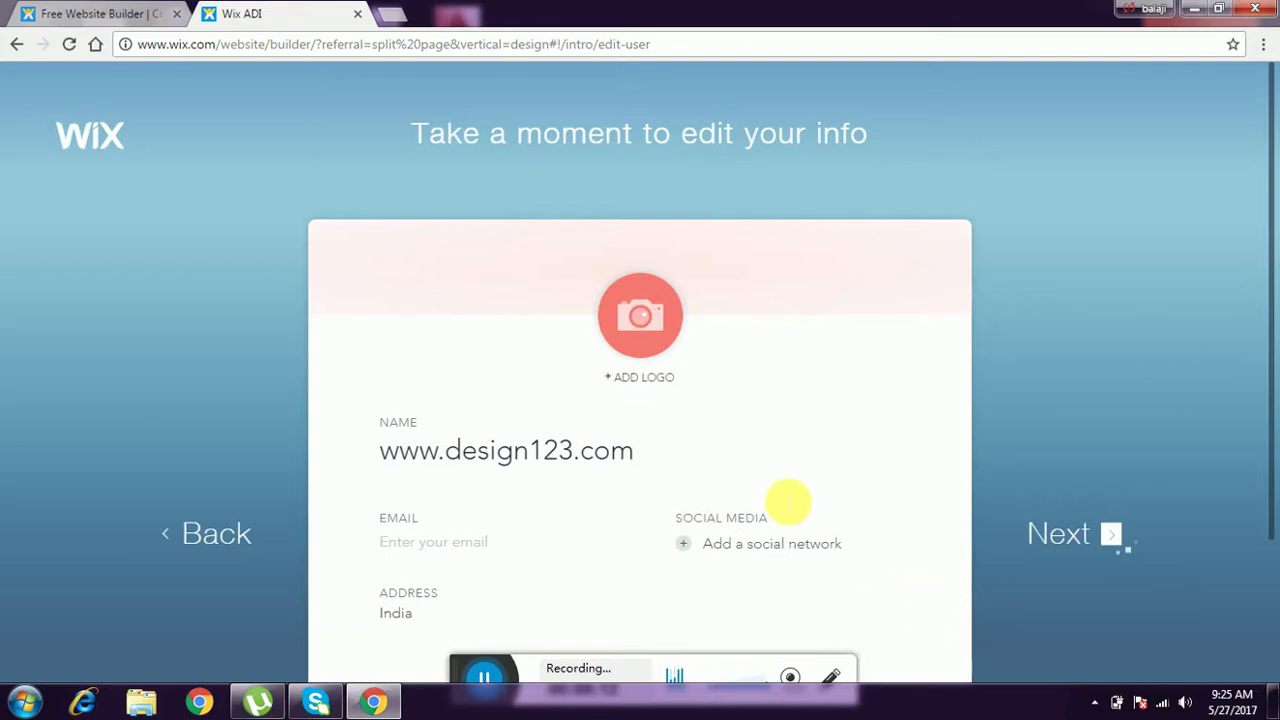
{"action": "scroll", "coordinate": [775, 481], "scroll_direction": "down", "scroll_amount": 2}
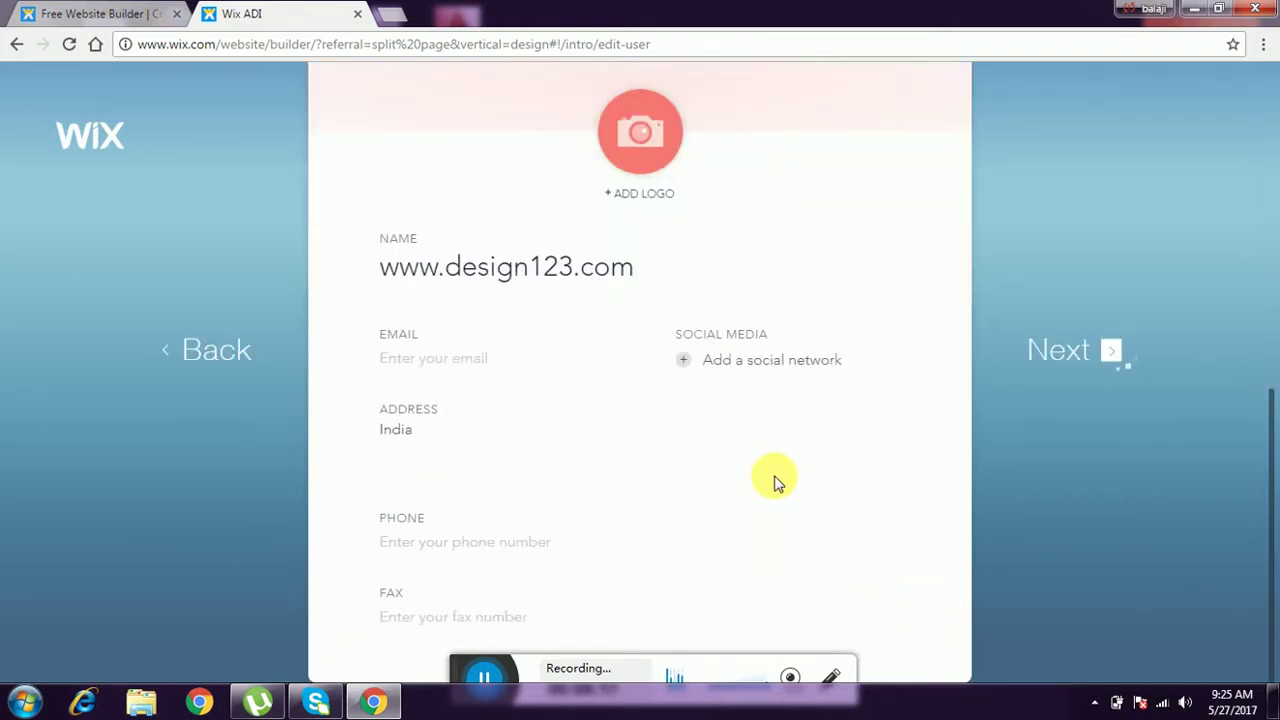
{"action": "scroll", "coordinate": [775, 481], "scroll_direction": "up", "scroll_amount": 2}
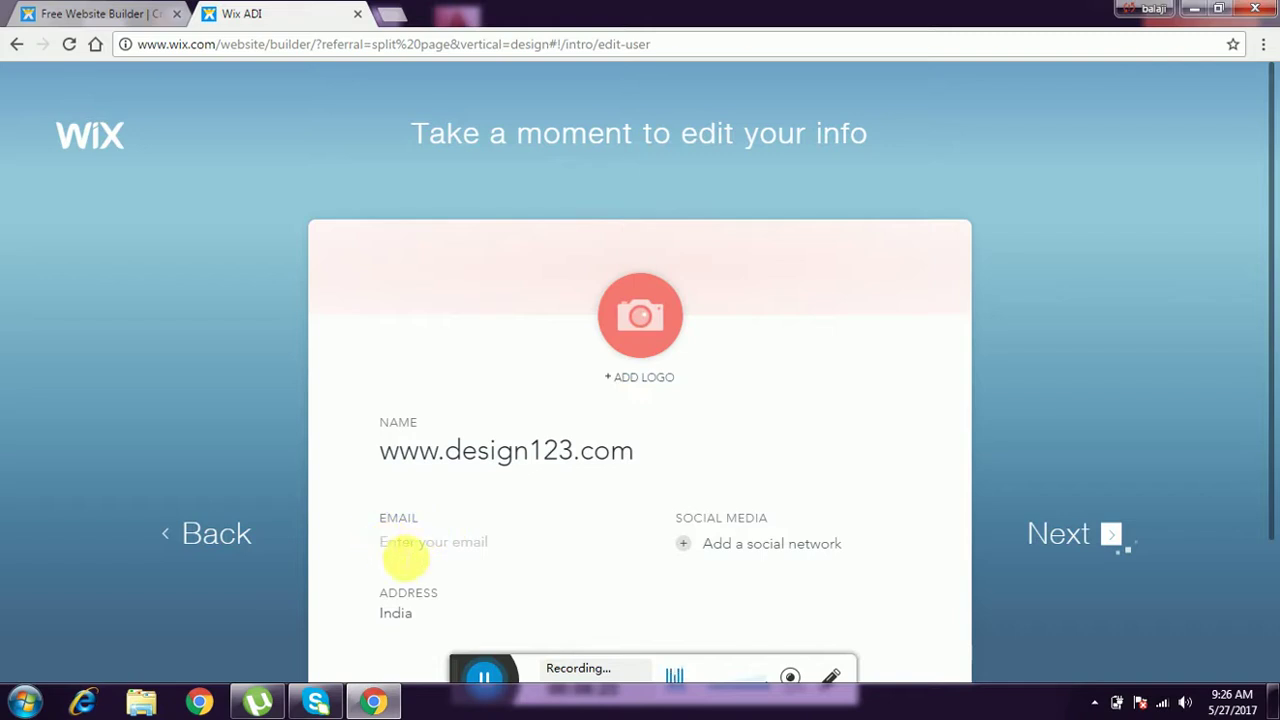
{"action": "scroll", "coordinate": [730, 568], "scroll_direction": "down", "scroll_amount": 2}
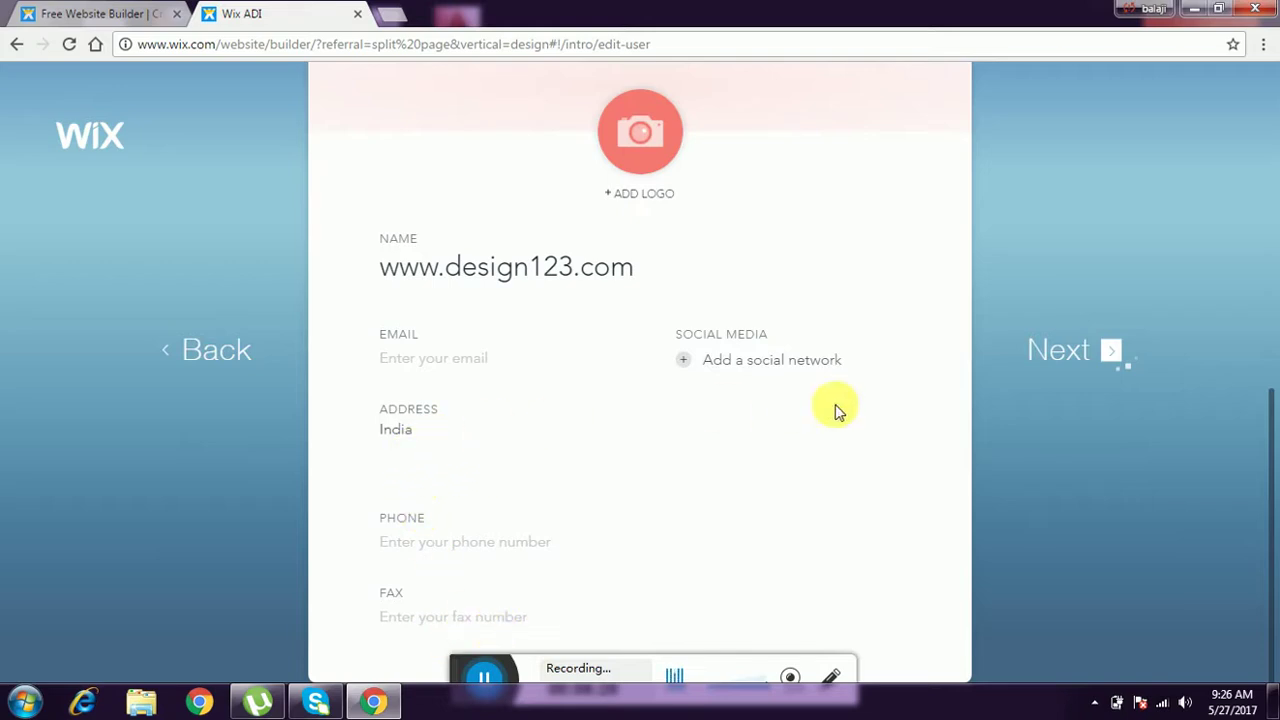
{"action": "left_click", "coordinate": [1104, 358]}
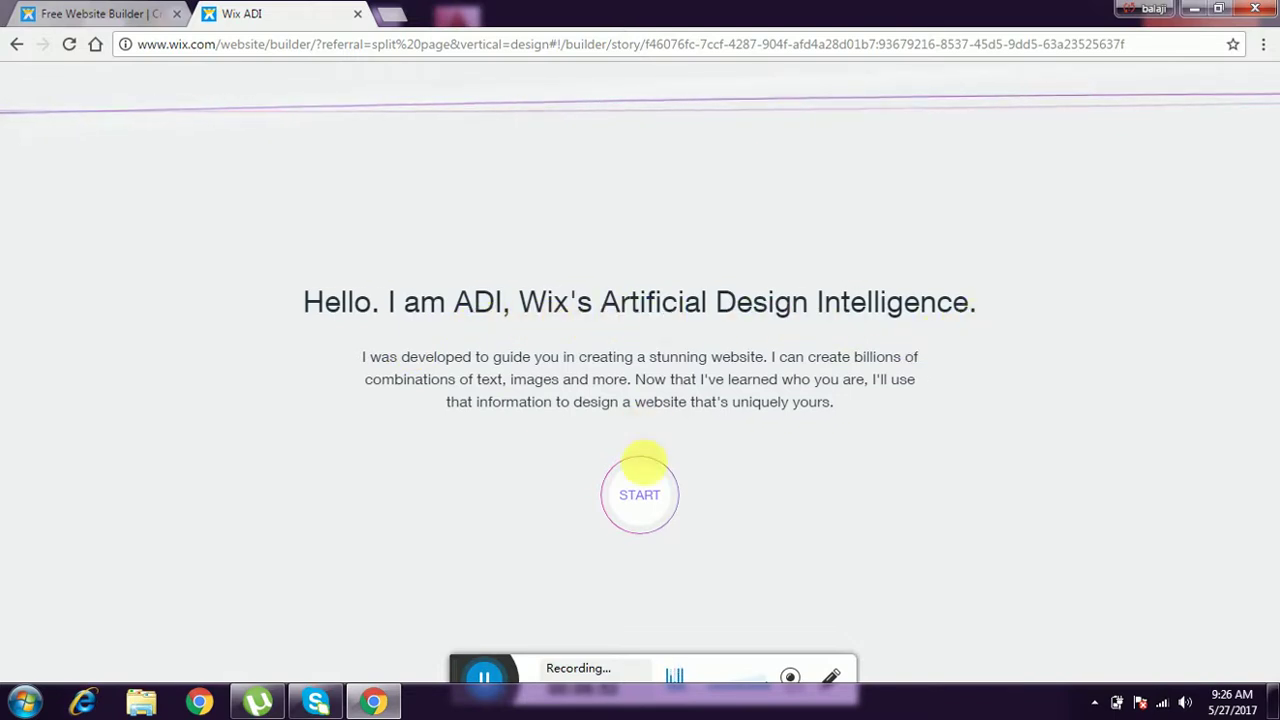
Start the ADI design process and go with the Horizon design style
{"action": "left_click", "coordinate": [653, 512]}
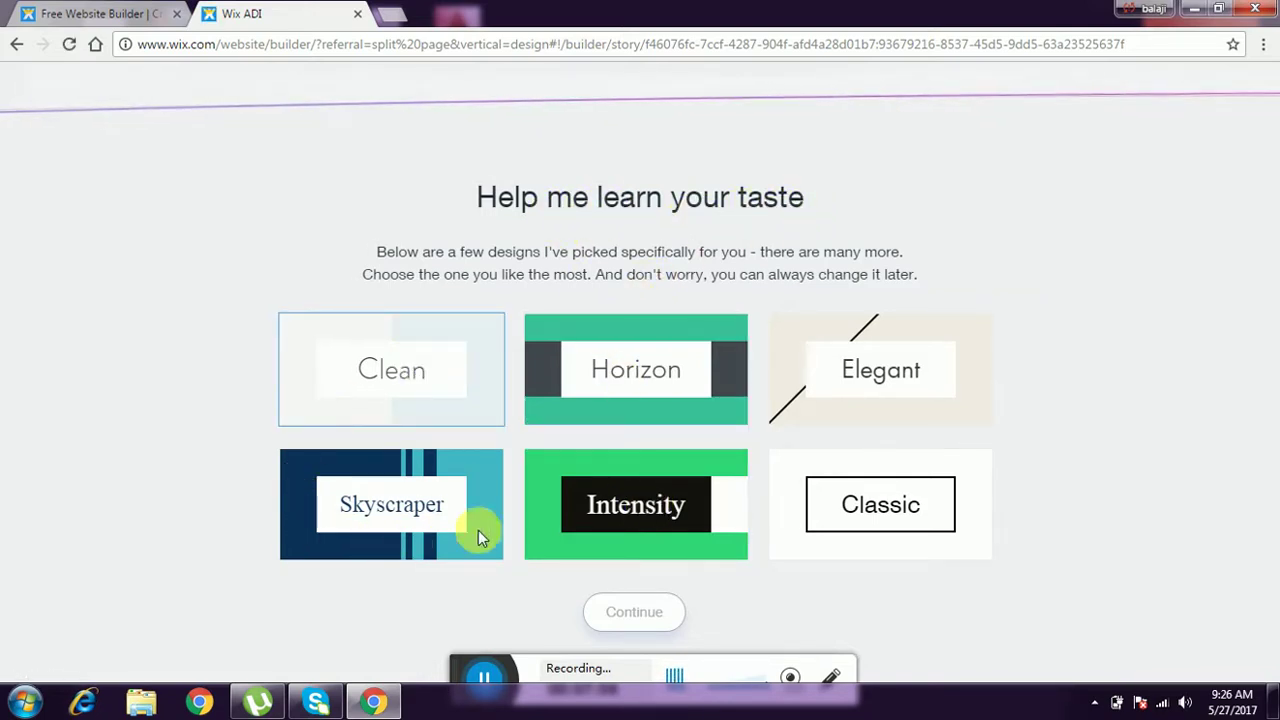
{"action": "left_click", "coordinate": [640, 378]}
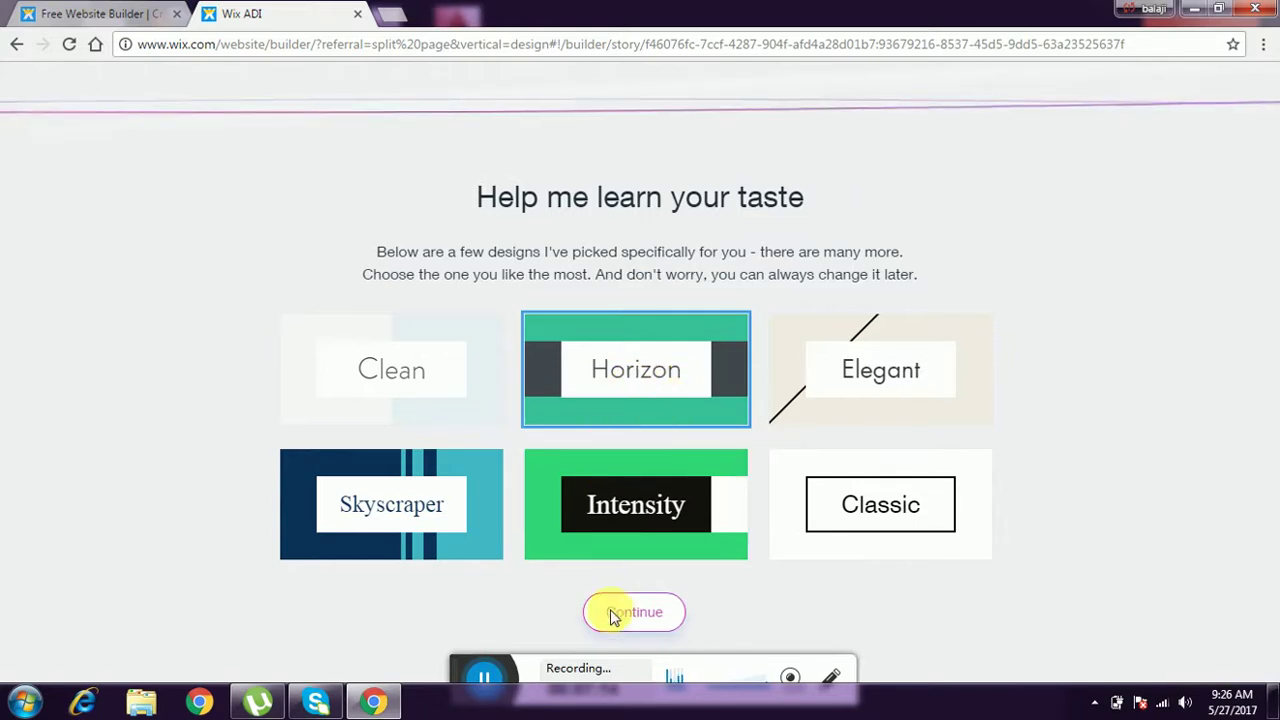
{"action": "left_click", "coordinate": [645, 616]}
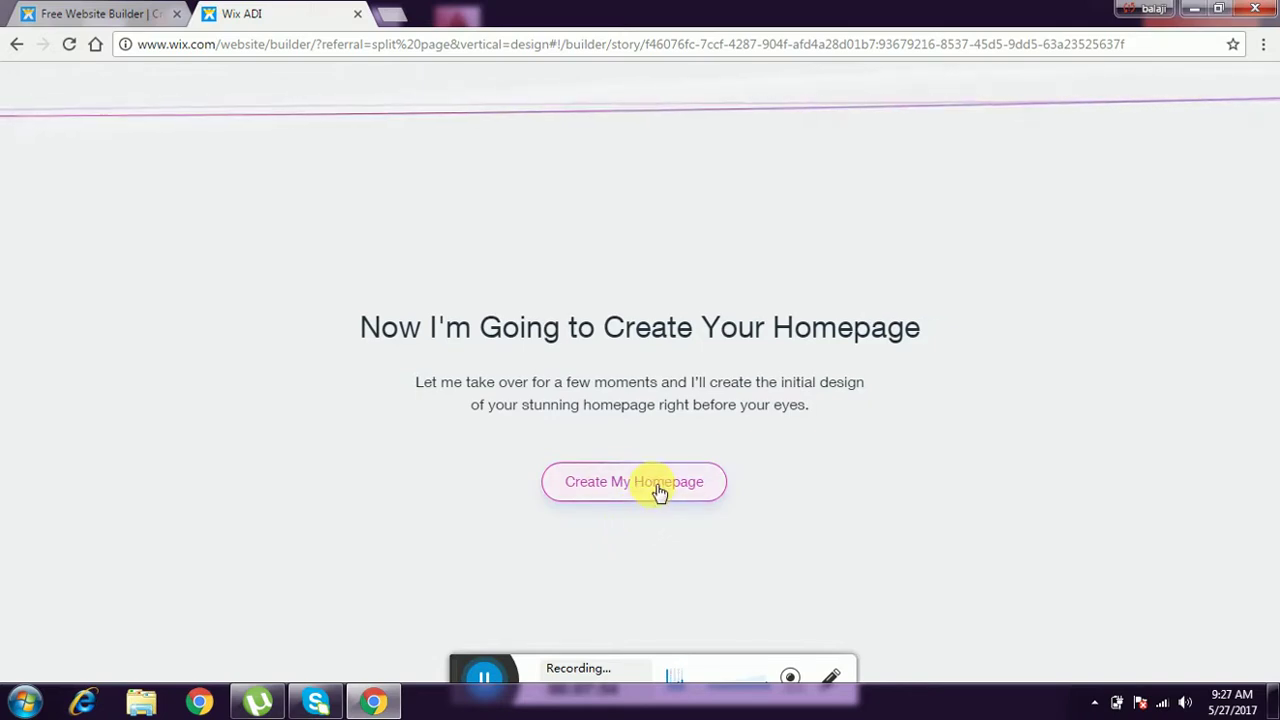
{"action": "left_click", "coordinate": [658, 491]}
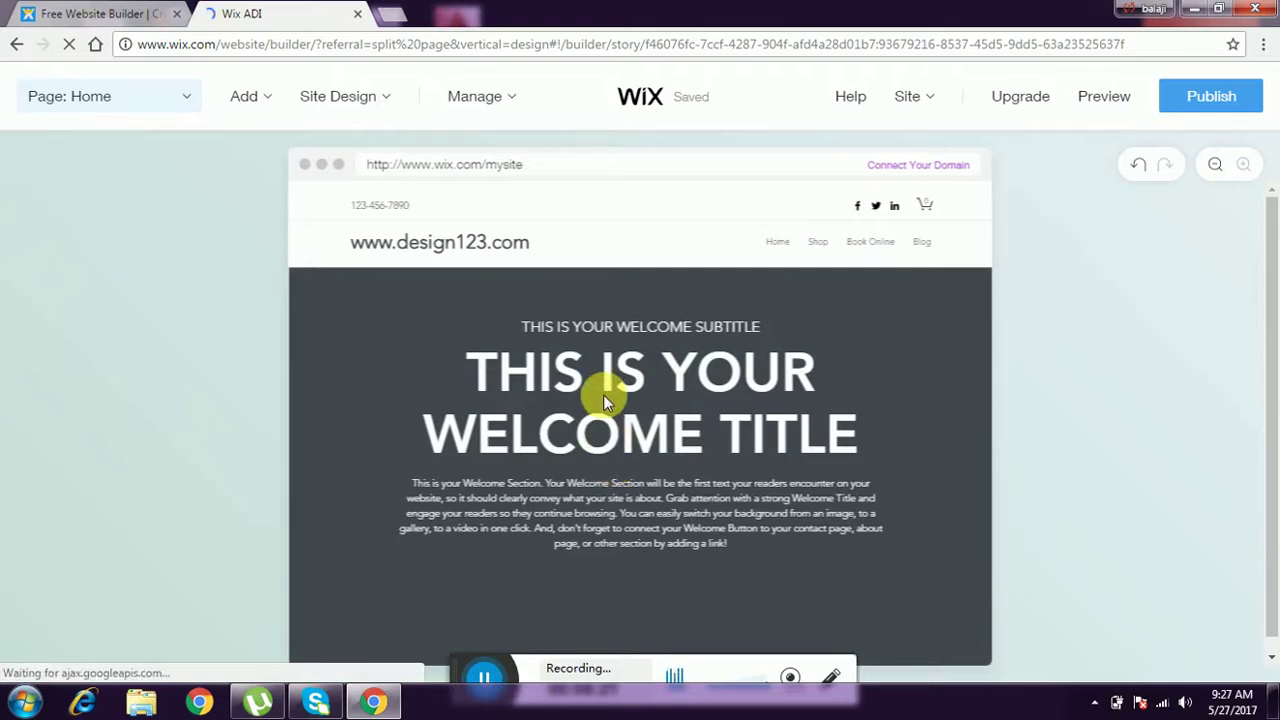
{"action": "mouse_move", "coordinate": [611, 445]}
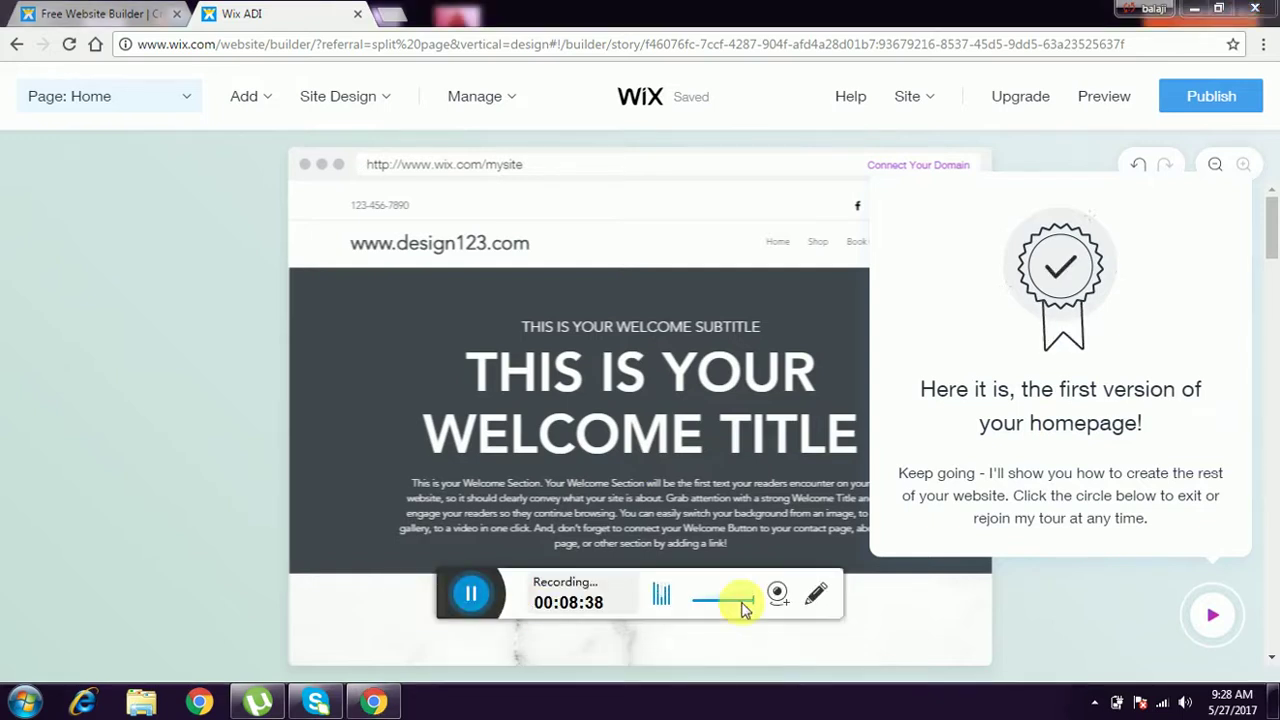
Bring up the What's Next guide and start the Preview Your Site step
{"action": "left_click", "coordinate": [1216, 626]}
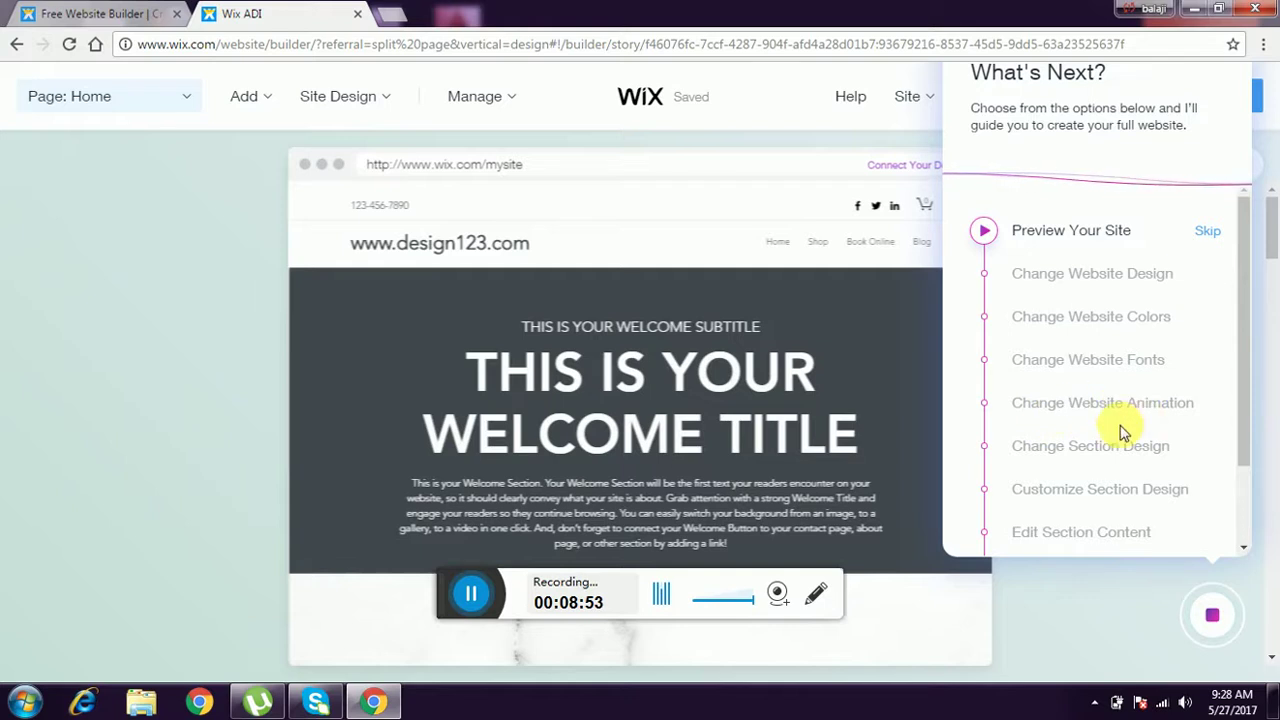
{"action": "mouse_move", "coordinate": [1242, 422]}
{"action": "left_mouse_down"}
{"action": "mouse_move", "coordinate": [1246, 446]}
{"action": "mouse_move", "coordinate": [1246, 362]}
{"action": "left_mouse_up"}
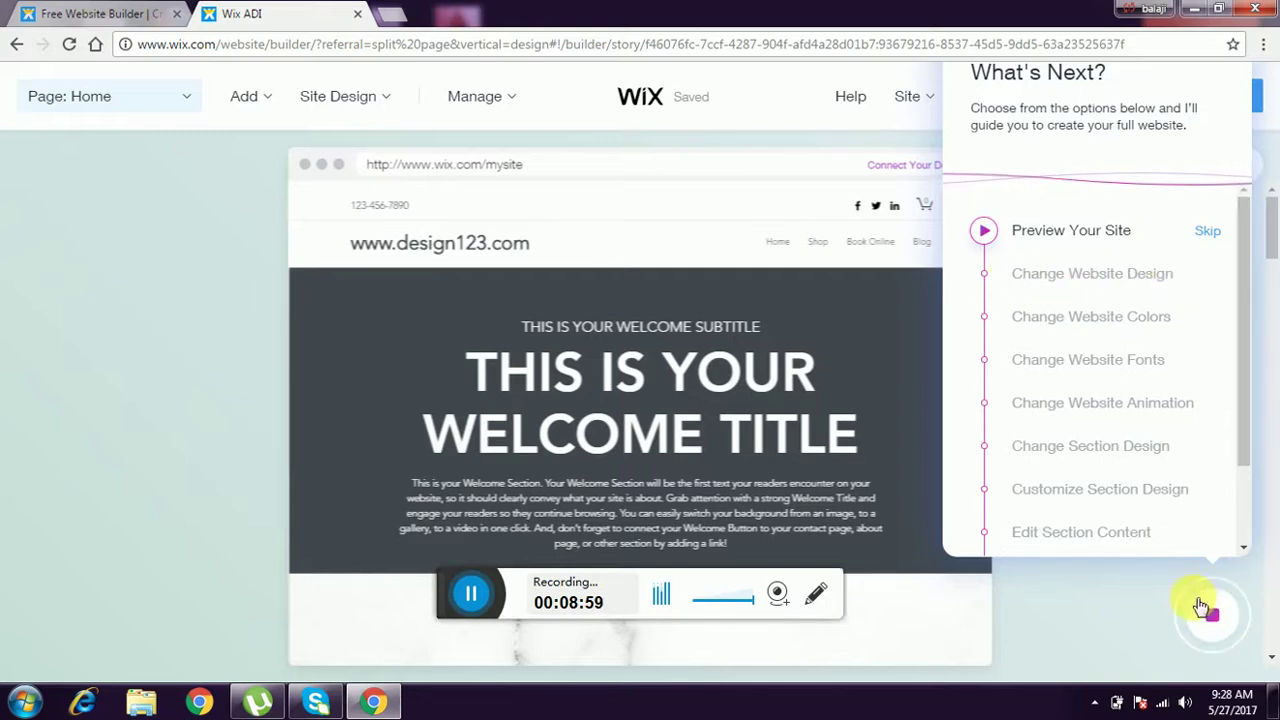
{"action": "left_click", "coordinate": [988, 236]}
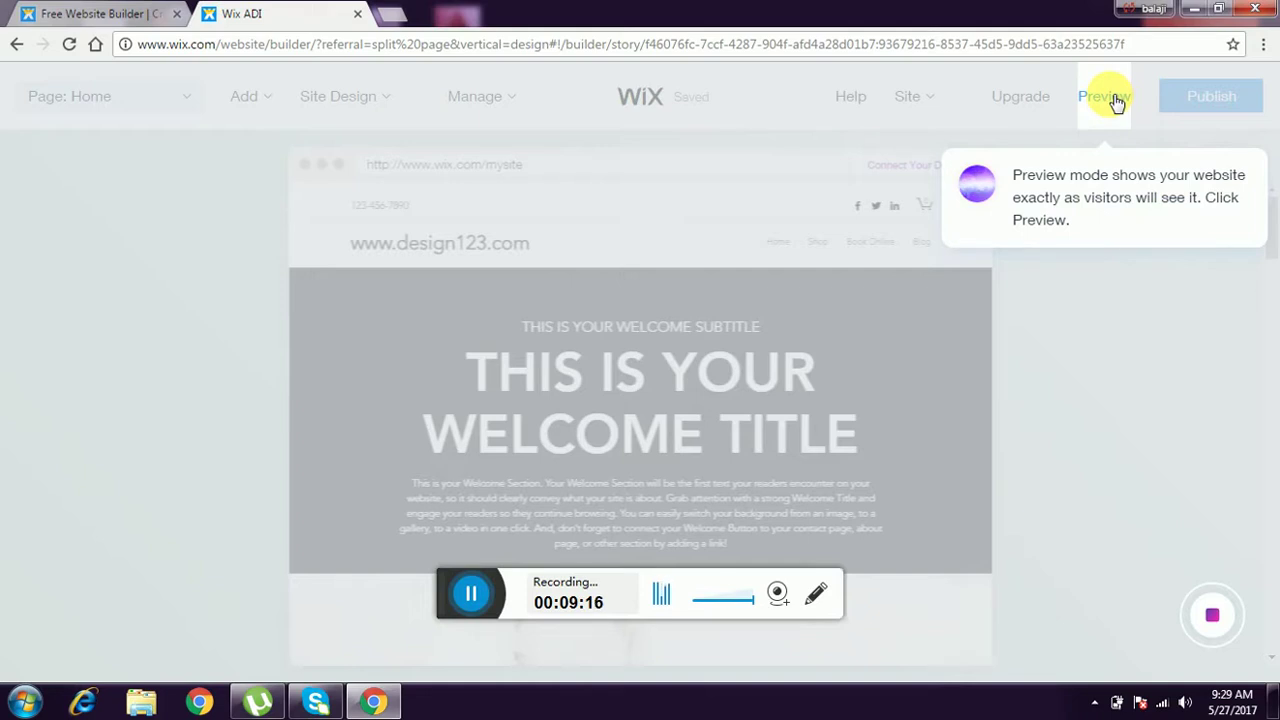
Preview the site as visitors see it, then exit back to the editor
{"action": "left_click", "coordinate": [1115, 100]}
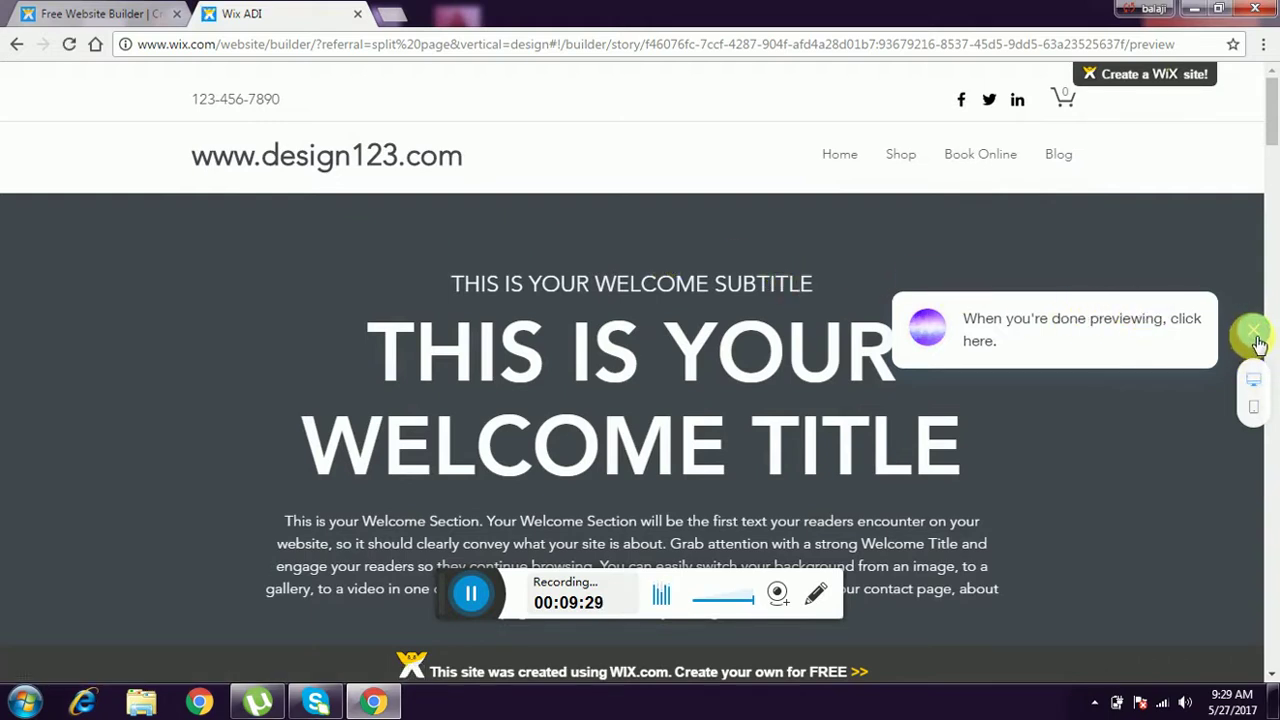
{"action": "left_click", "coordinate": [1255, 335]}
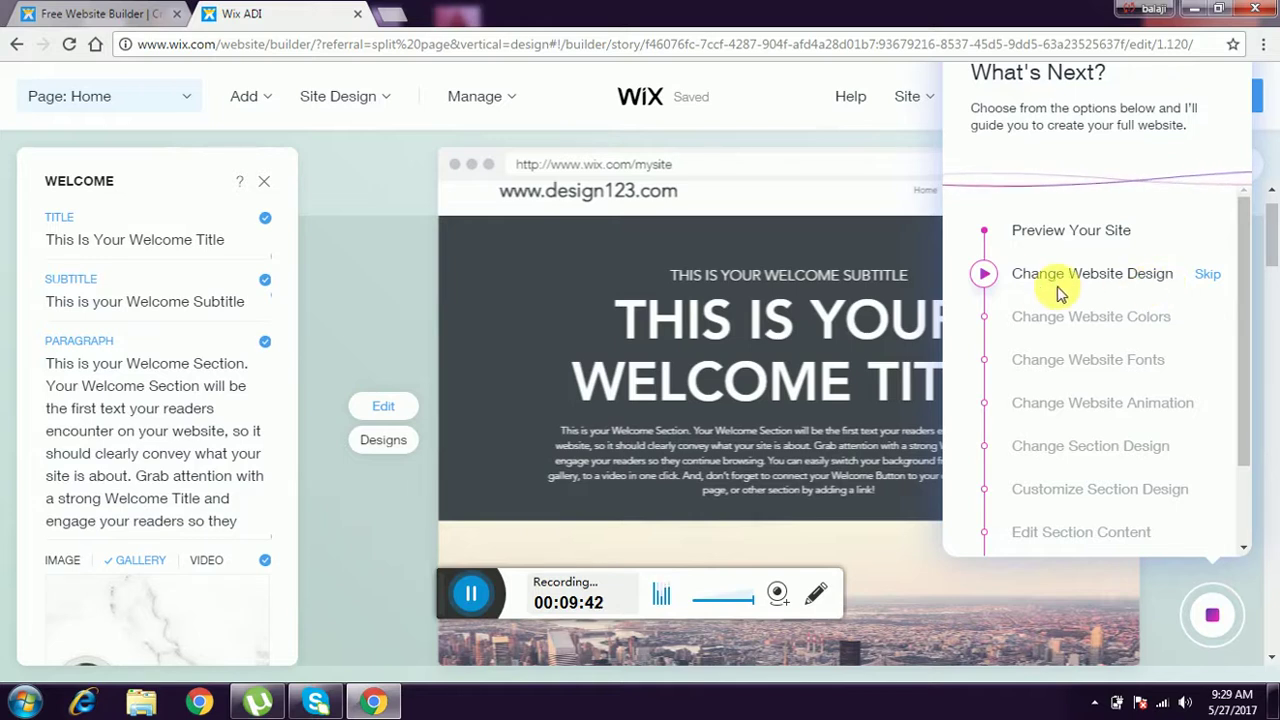
Run the Change Website Design step and keep the Horizon theme in Site Design > Themes
{"action": "left_click", "coordinate": [988, 274]}
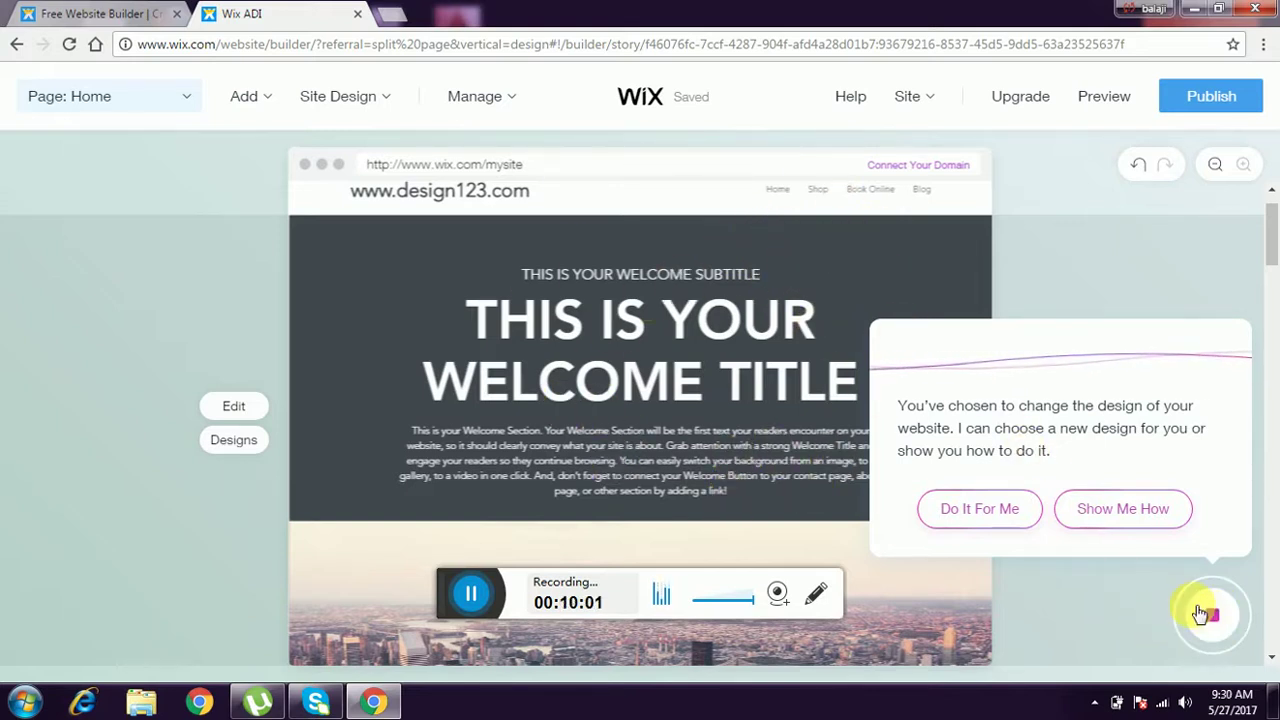
{"action": "left_click", "coordinate": [1127, 511]}
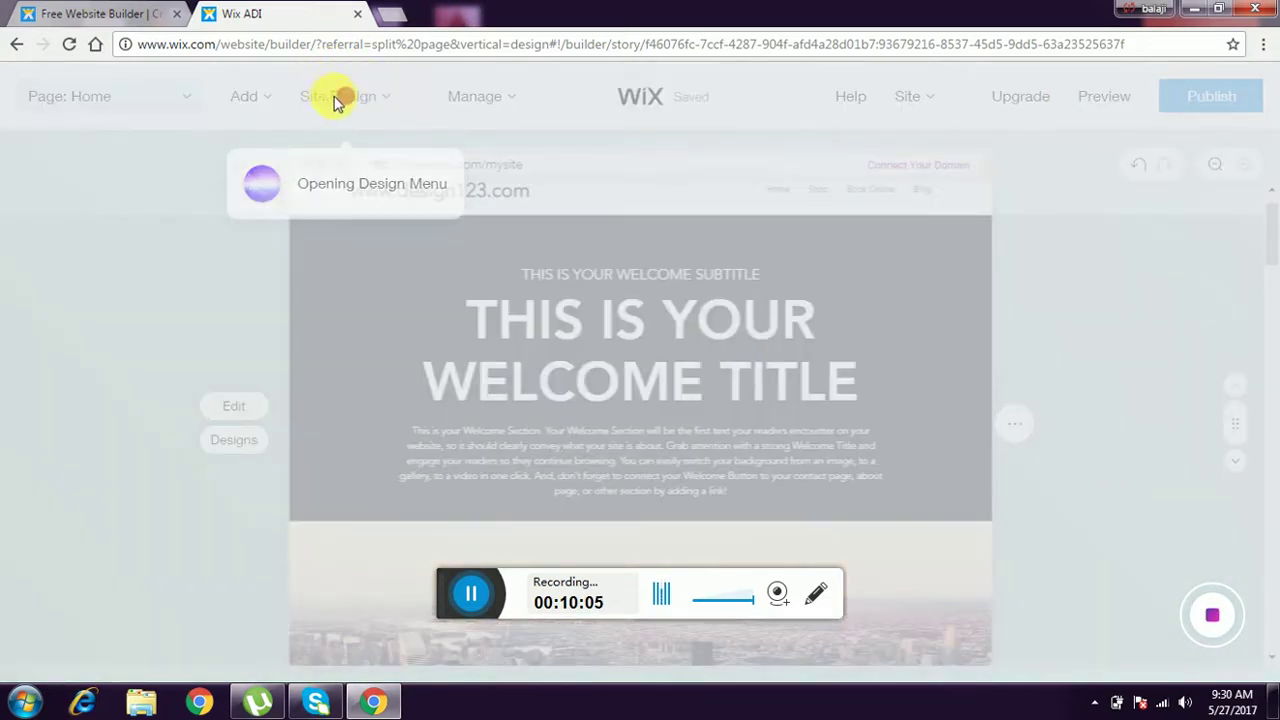
{"action": "left_click", "coordinate": [338, 96]}
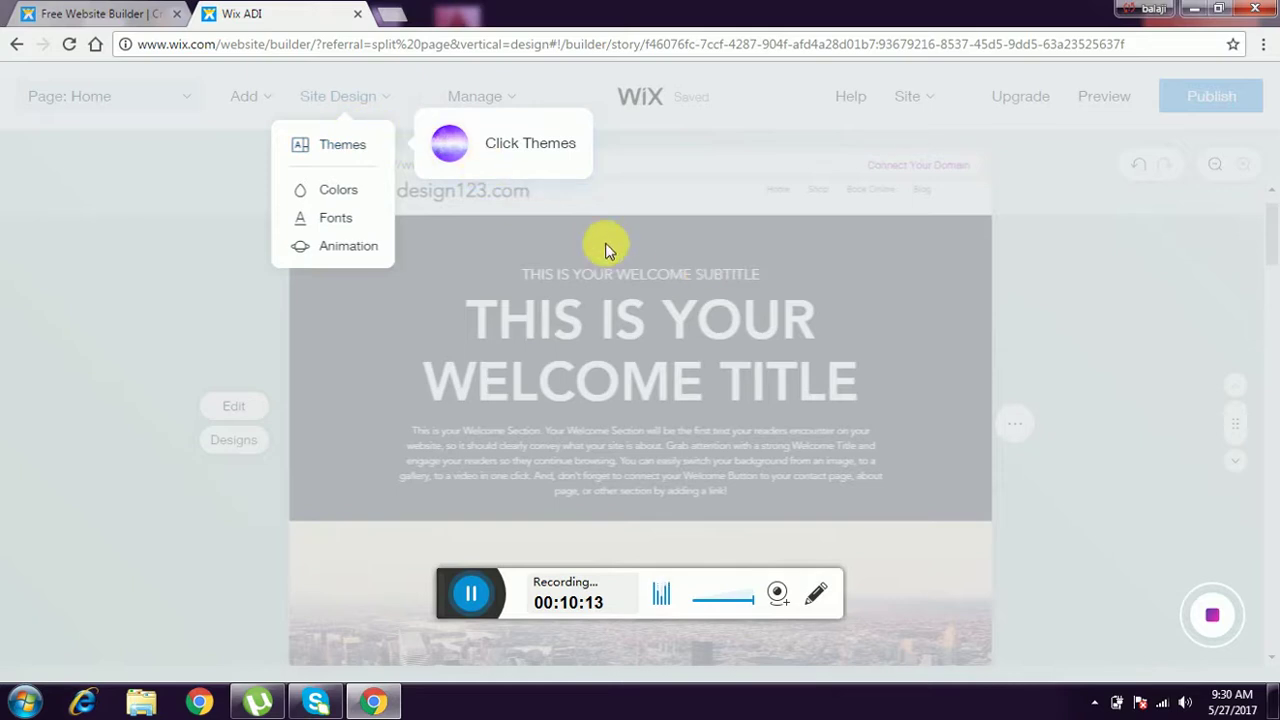
{"action": "left_click", "coordinate": [368, 150]}
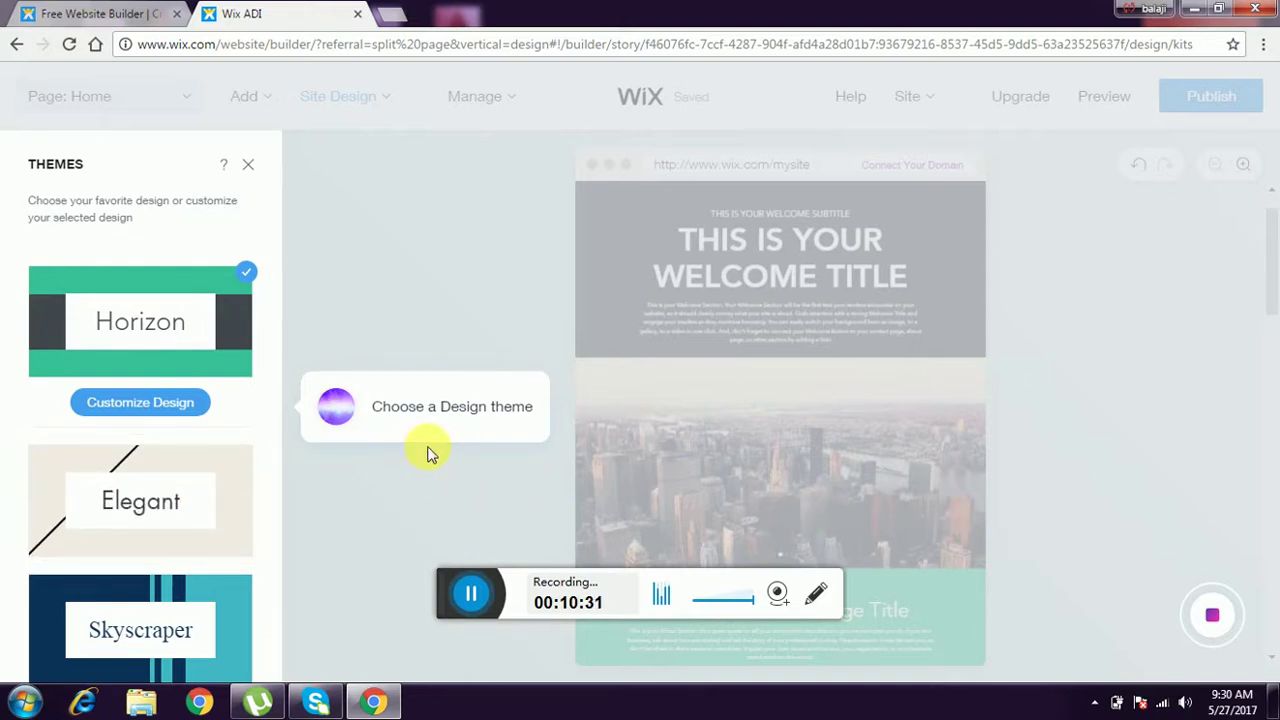
{"action": "left_click", "coordinate": [248, 165]}
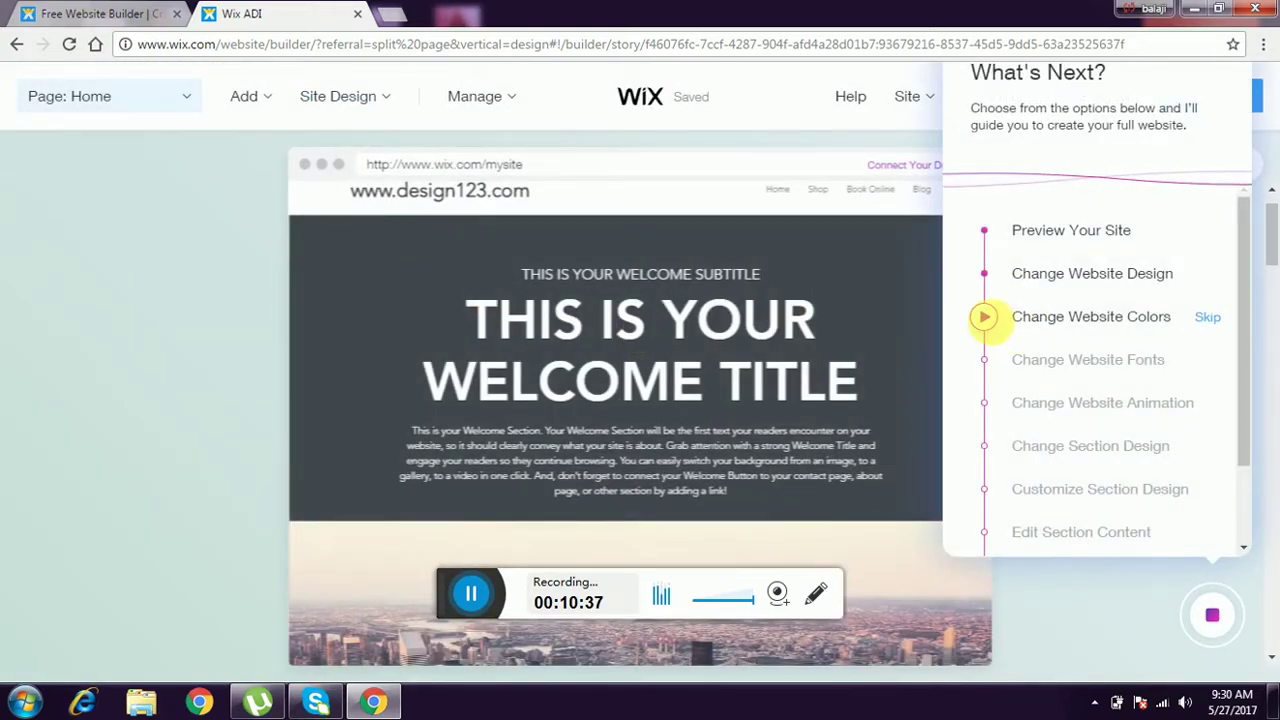
Run the Change Website Colors step, keeping the recommended palette in Site Colors
{"action": "left_click", "coordinate": [988, 320]}
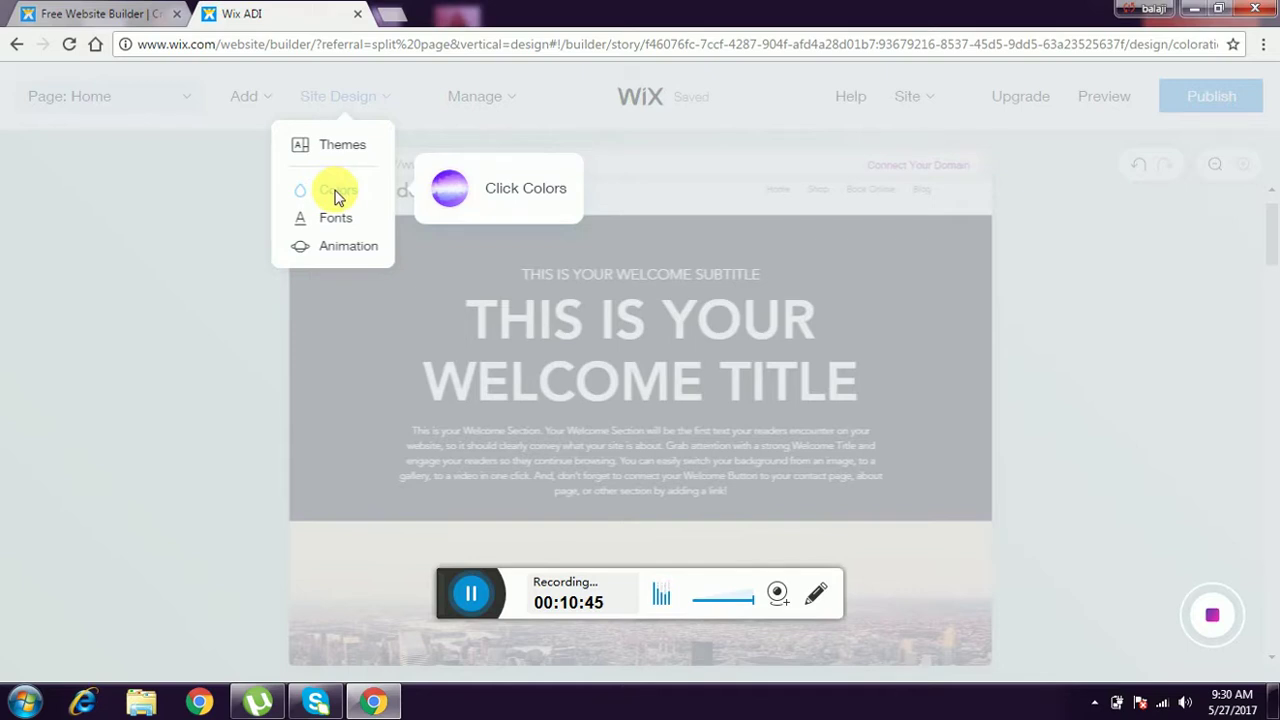
{"action": "left_click", "coordinate": [337, 197]}
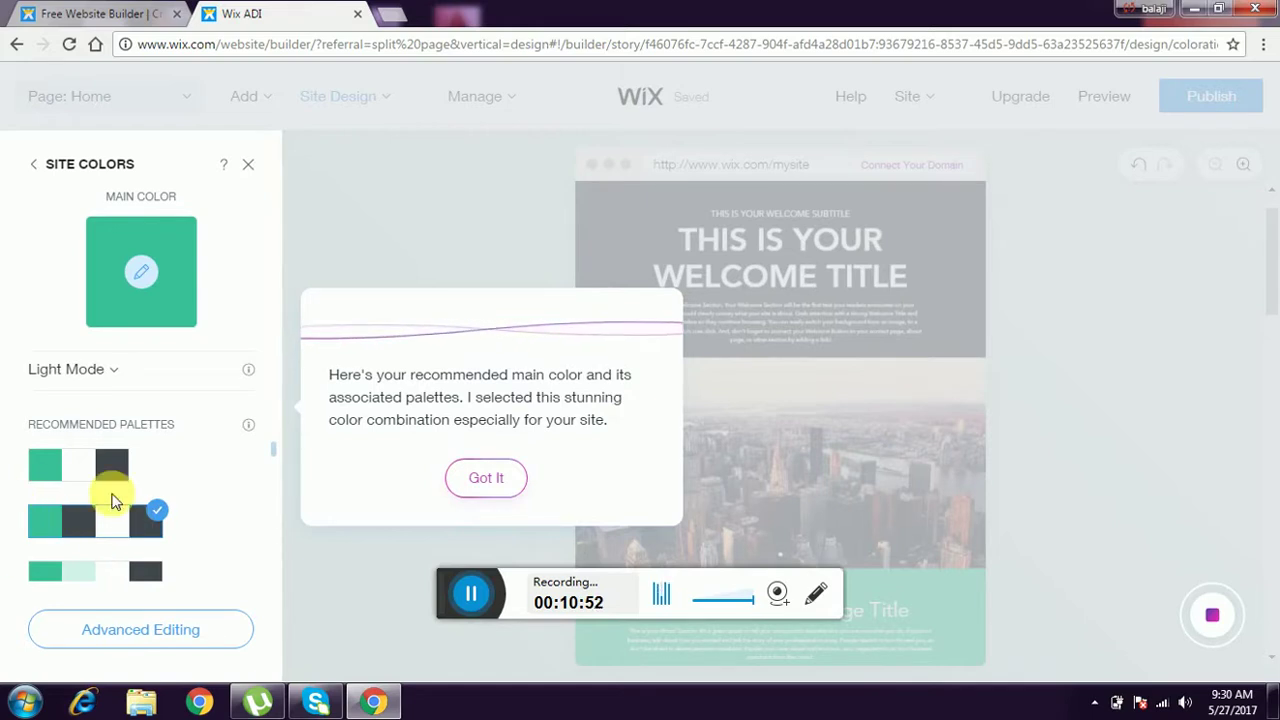
{"action": "left_click", "coordinate": [484, 478]}
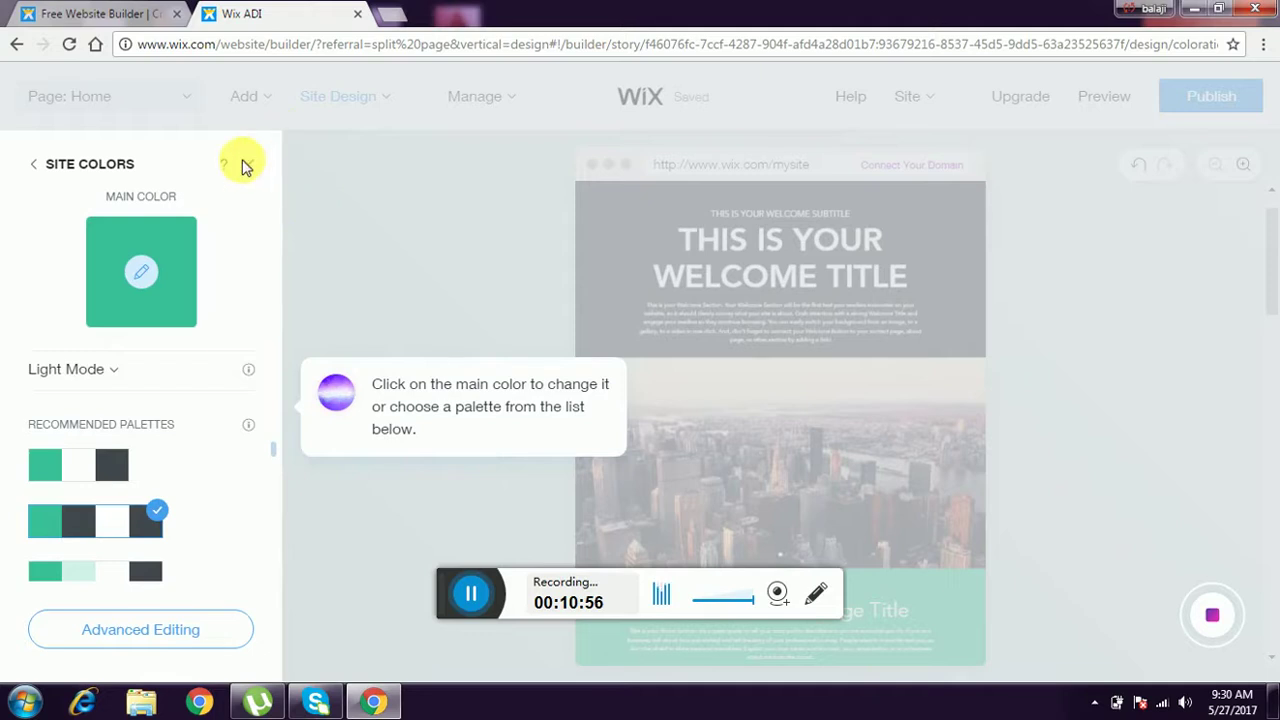
{"action": "left_click", "coordinate": [251, 167]}
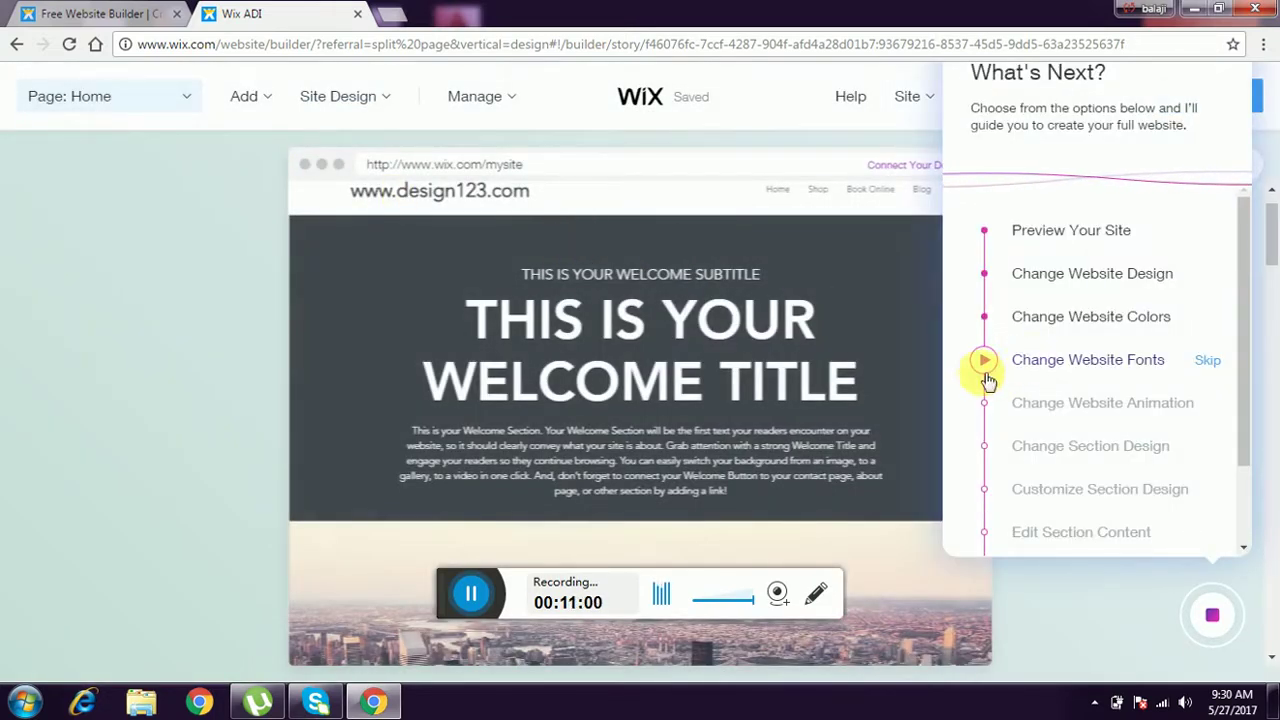
Run Change Website Fonts and show Site Design > Fonts with the Horizon set selected
{"action": "left_click", "coordinate": [986, 366]}
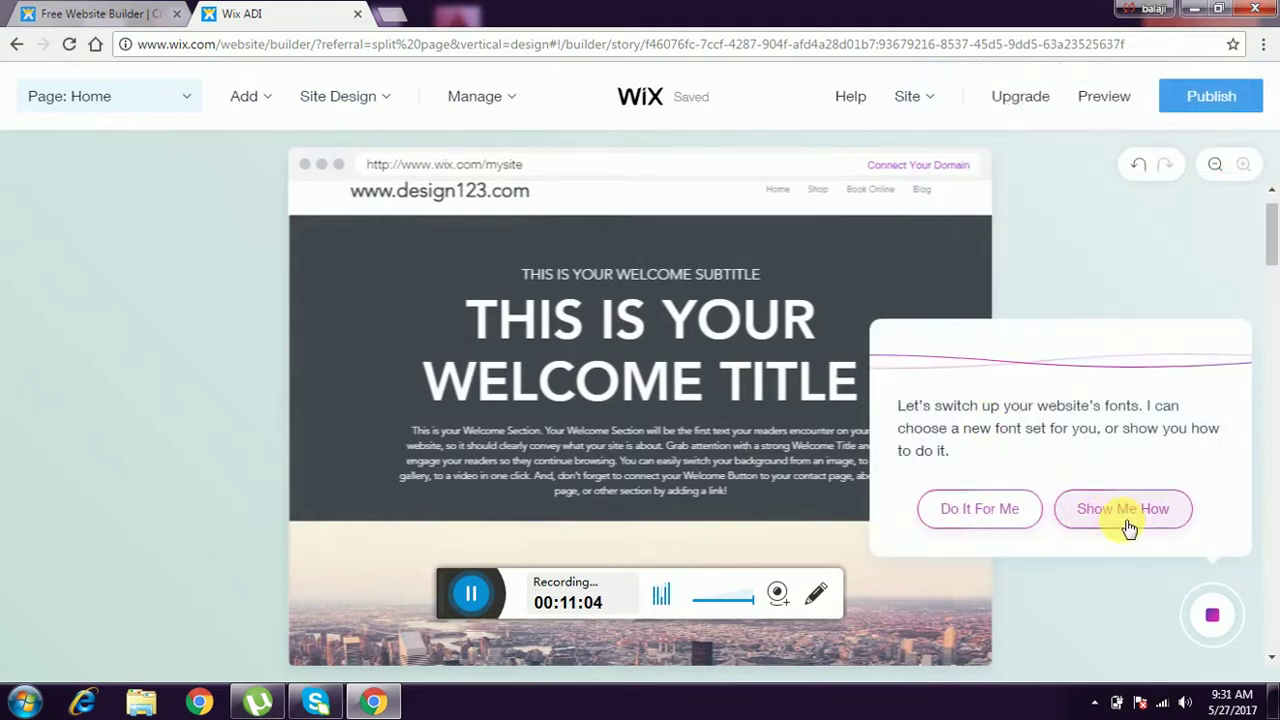
{"action": "left_click", "coordinate": [1124, 515]}
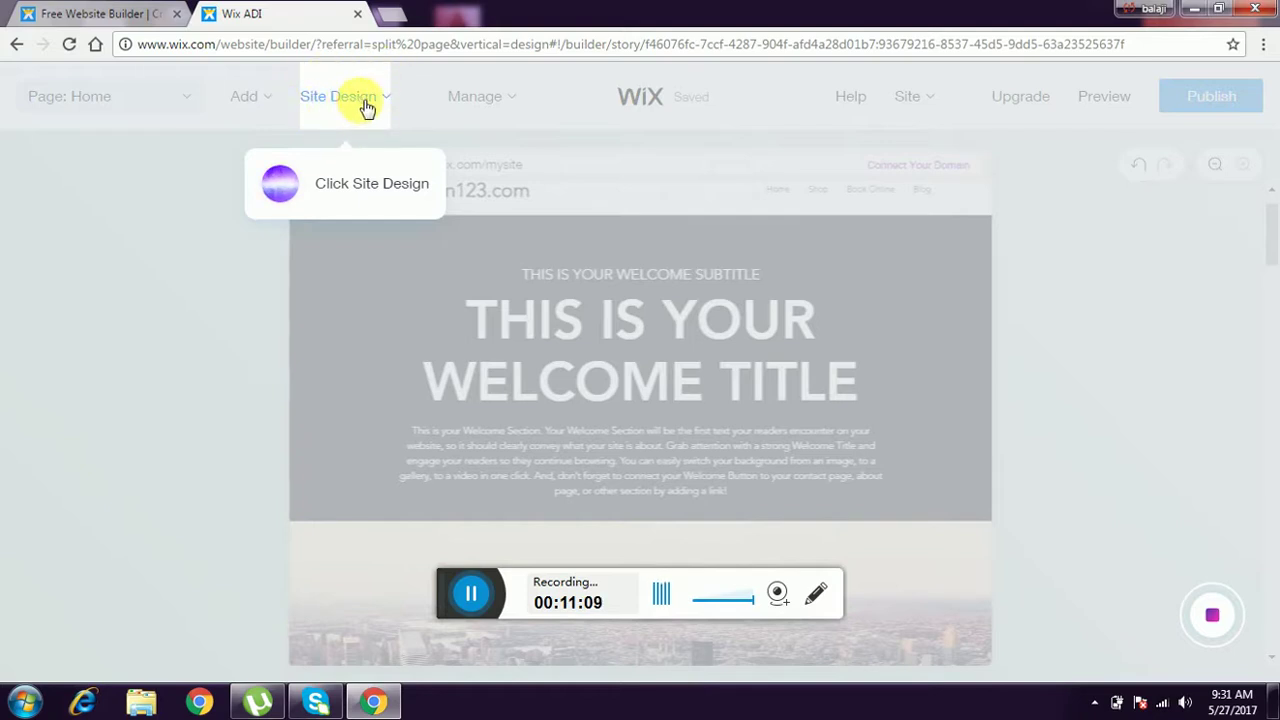
{"action": "left_click", "coordinate": [362, 100]}
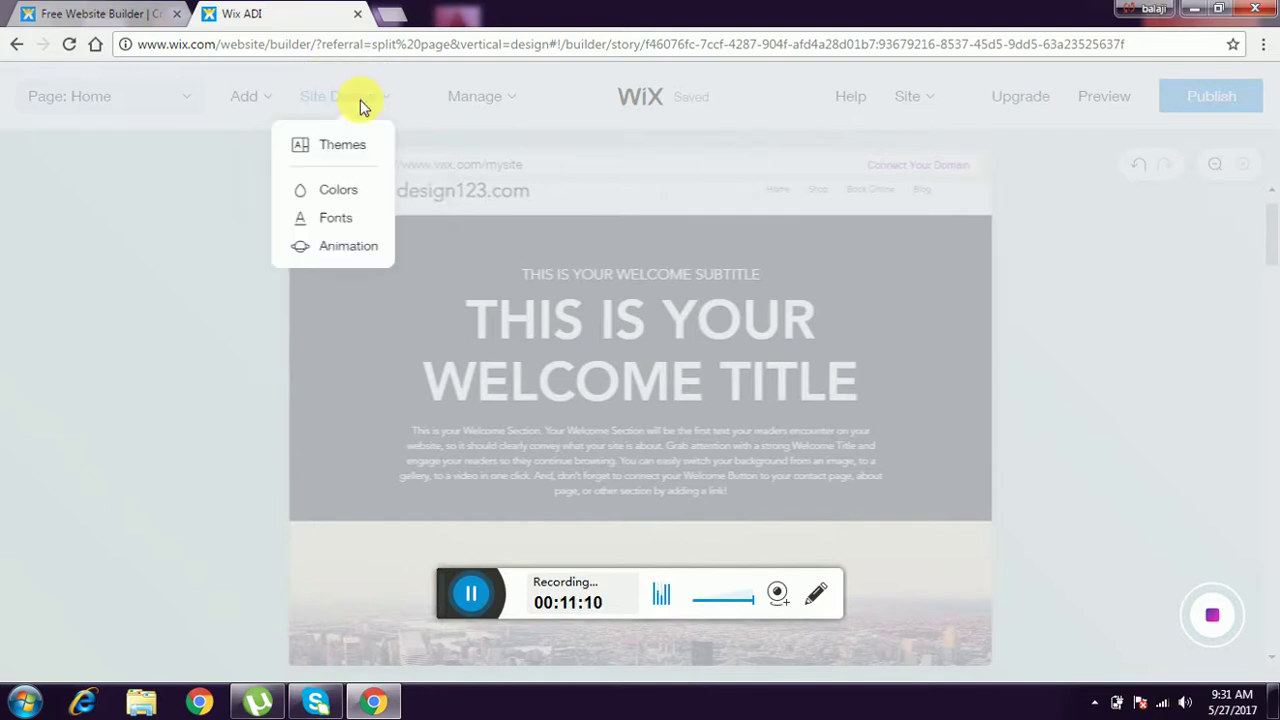
{"action": "left_click", "coordinate": [345, 220]}
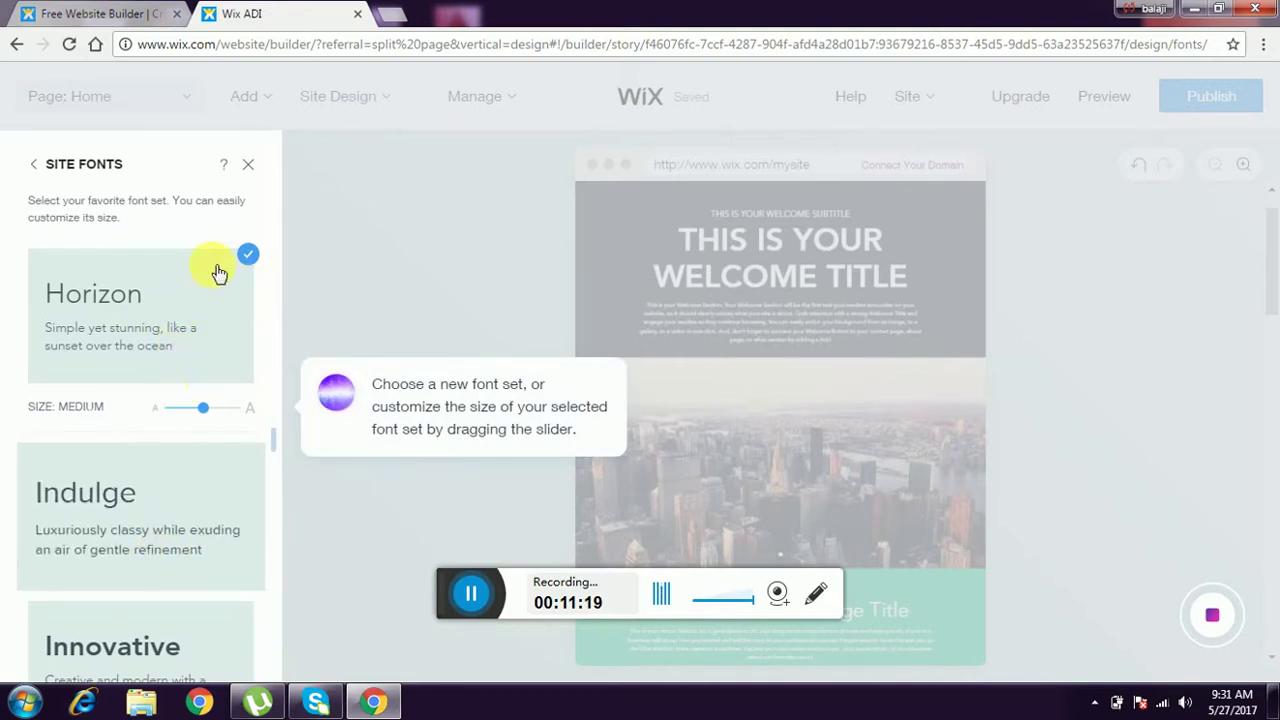
Keep the Horizon fonts and close Site Fonts, the setup guide and the Welcome edit panel
{"action": "left_click", "coordinate": [250, 166]}
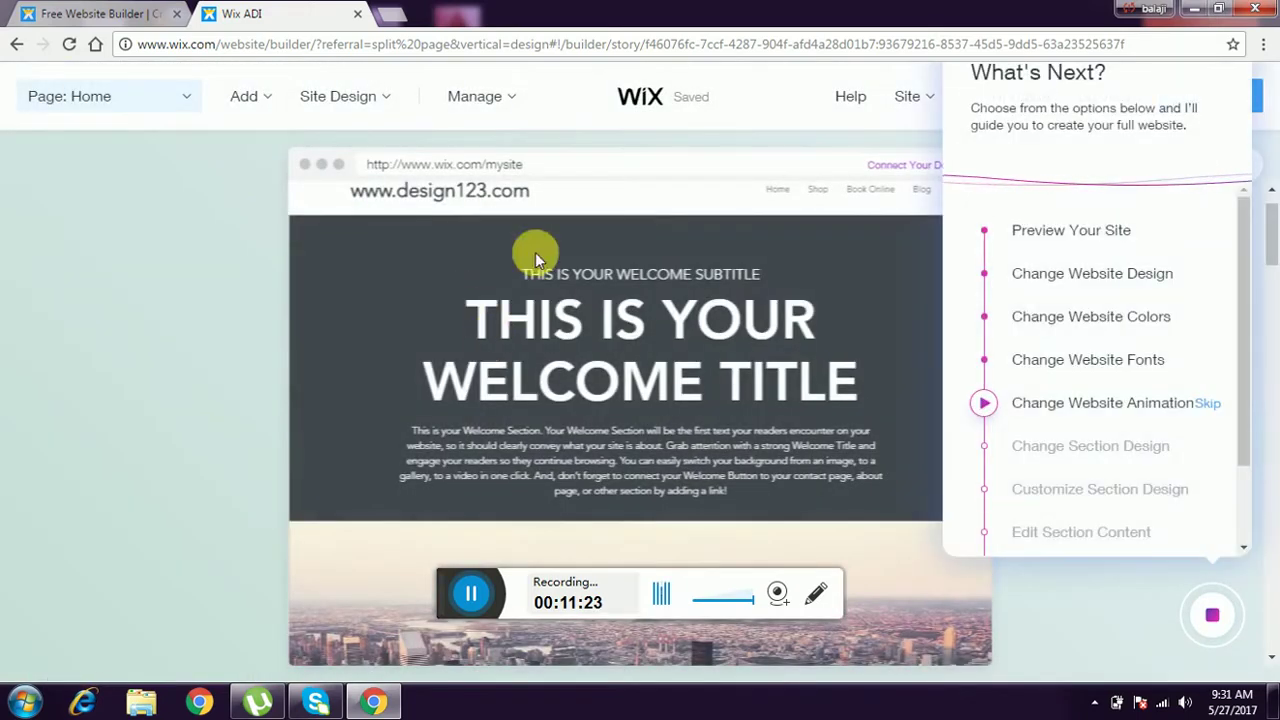
{"action": "left_click", "coordinate": [628, 318]}
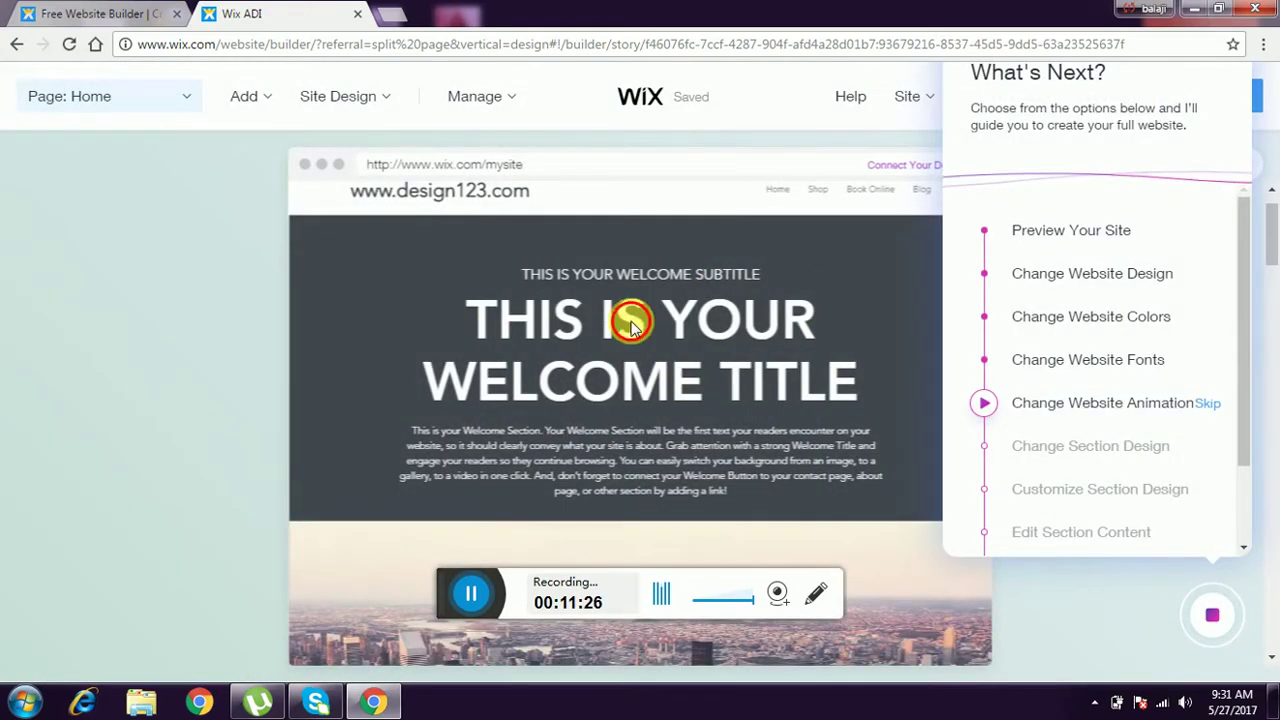
{"action": "mouse_move", "coordinate": [623, 349]}
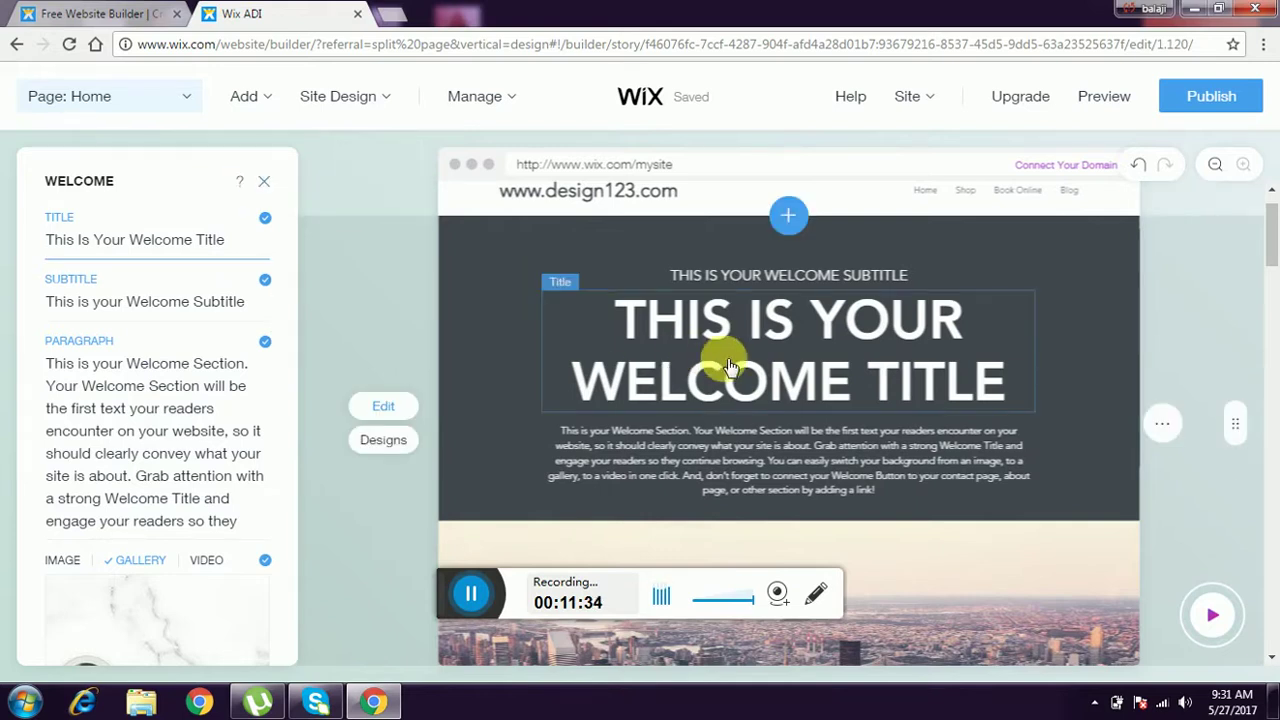
{"action": "left_click", "coordinate": [266, 185]}
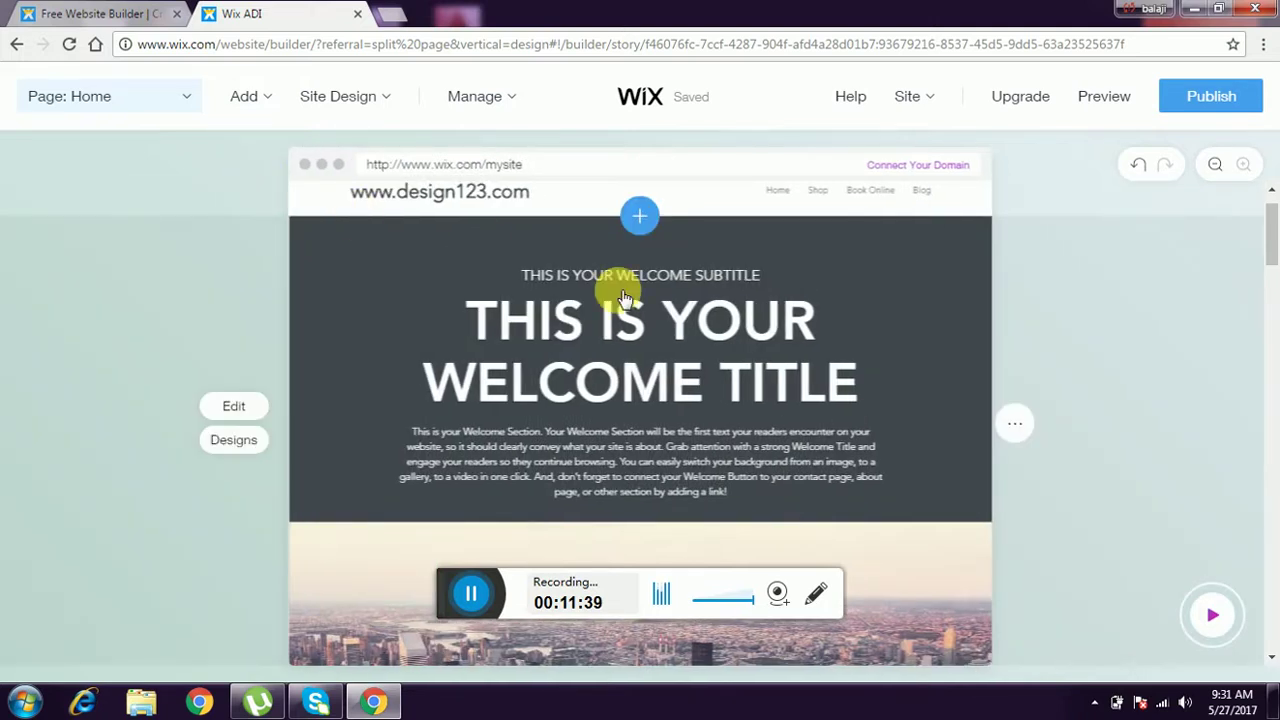
Apply the Fold site animation via Change Website Animation and preview the result
{"action": "left_click", "coordinate": [1214, 614]}
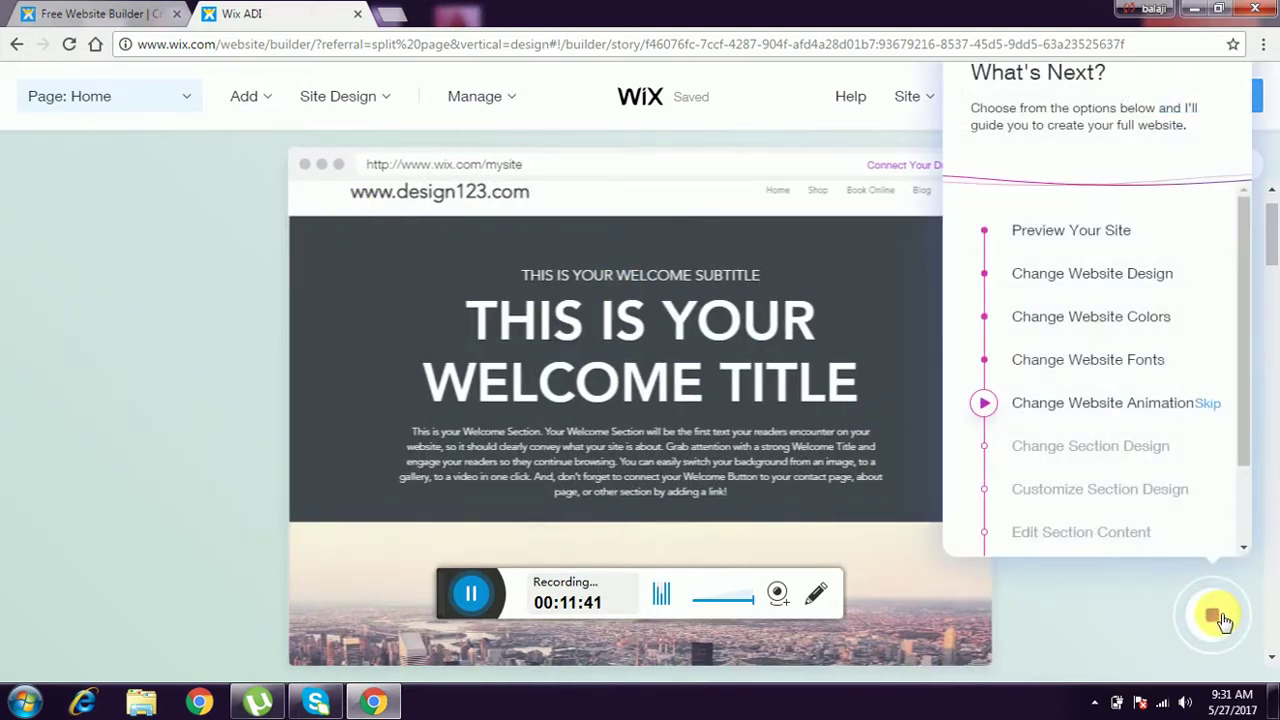
{"action": "left_click", "coordinate": [986, 406]}
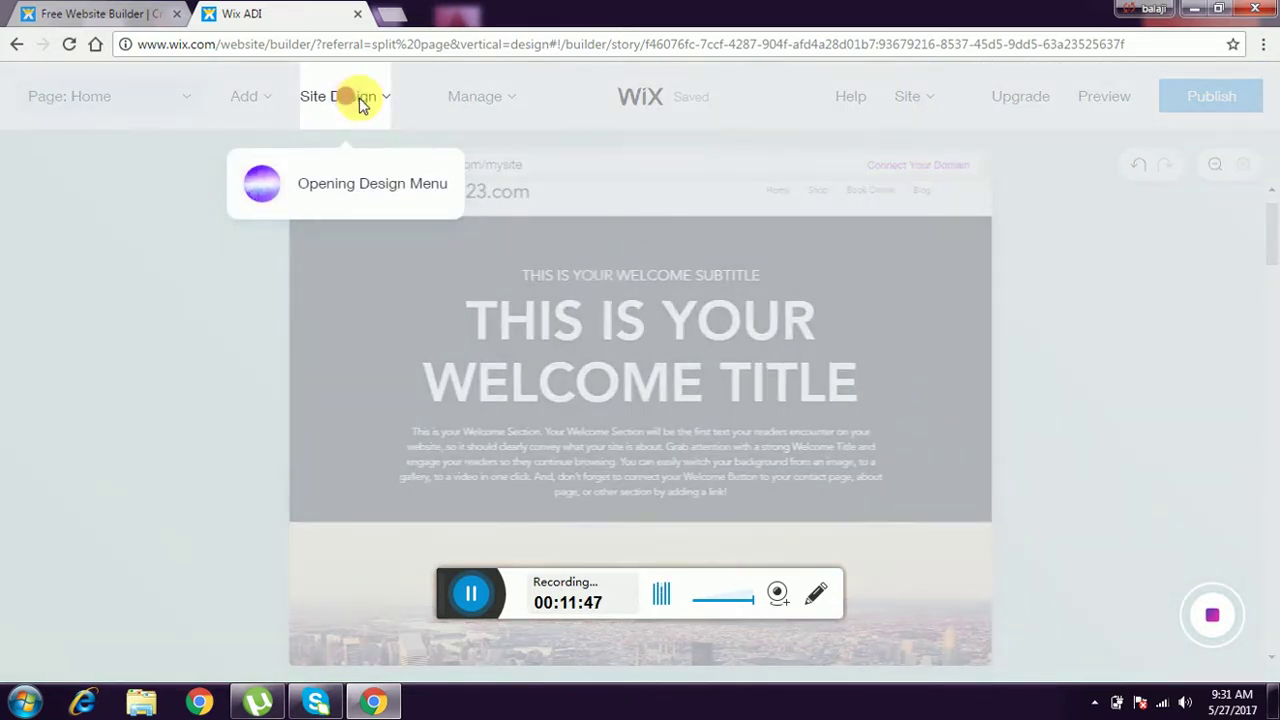
{"action": "left_click", "coordinate": [362, 104]}
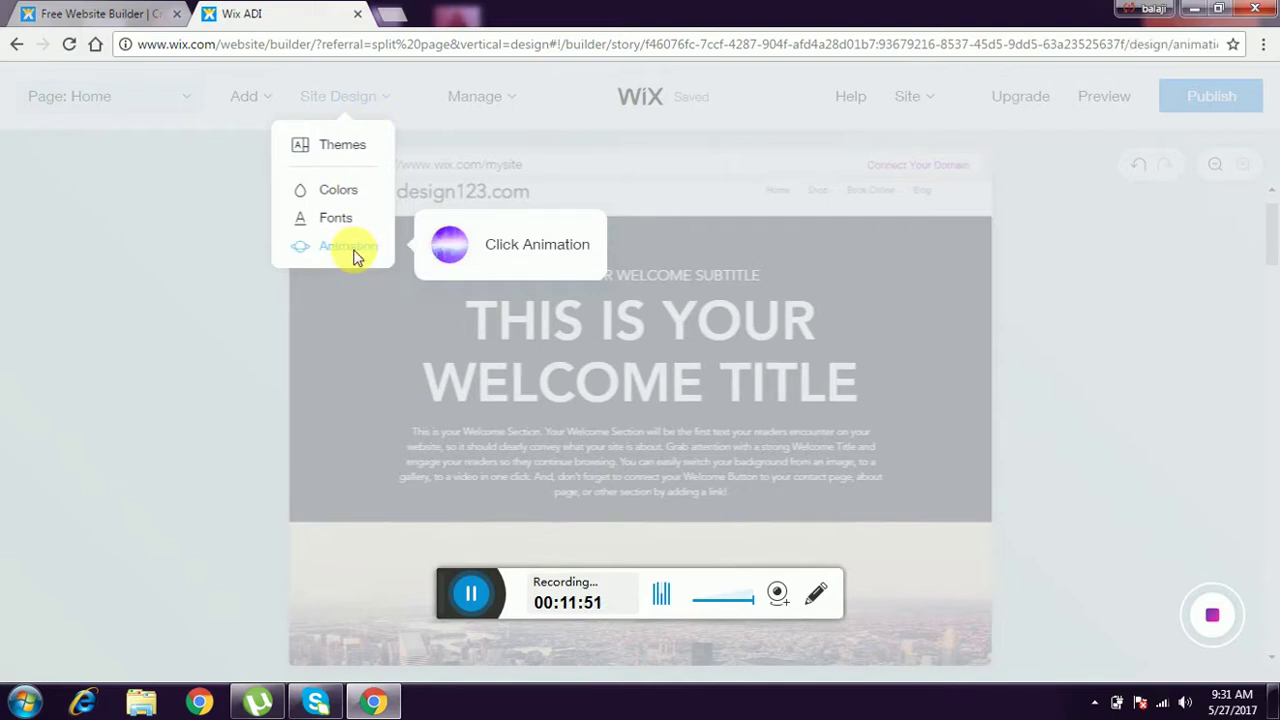
{"action": "left_click", "coordinate": [353, 250]}
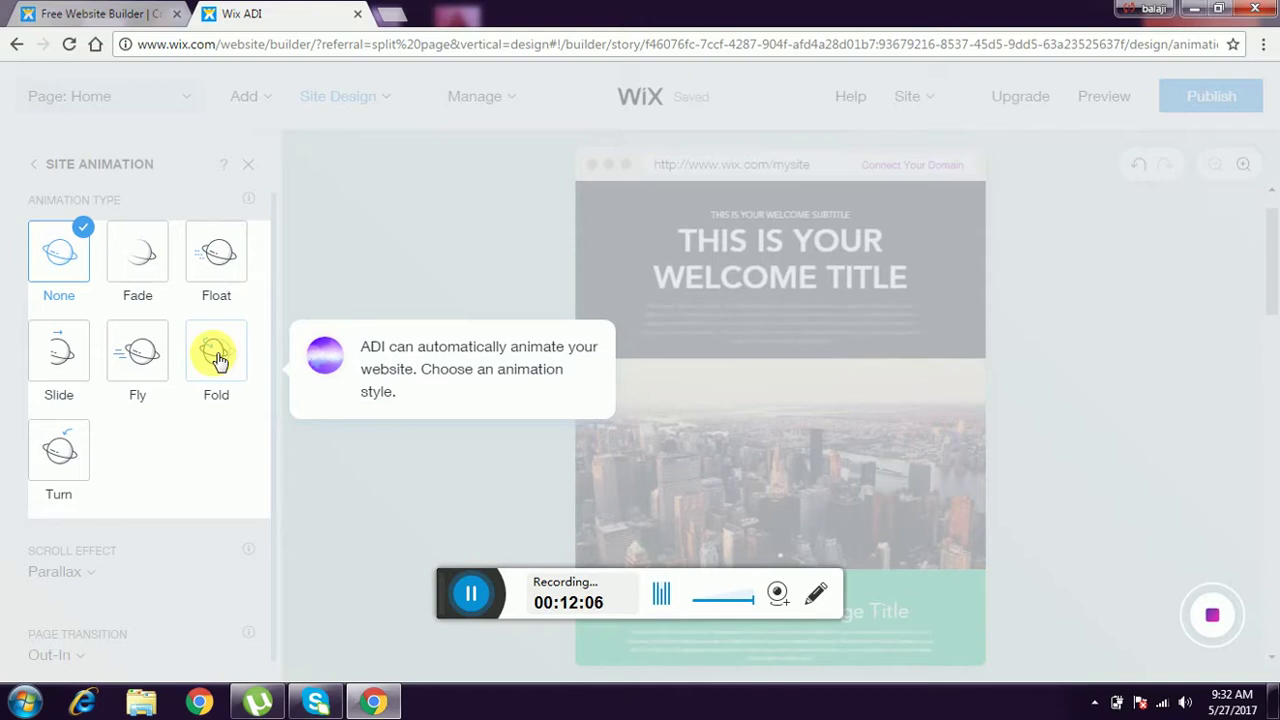
{"action": "left_click", "coordinate": [216, 356]}
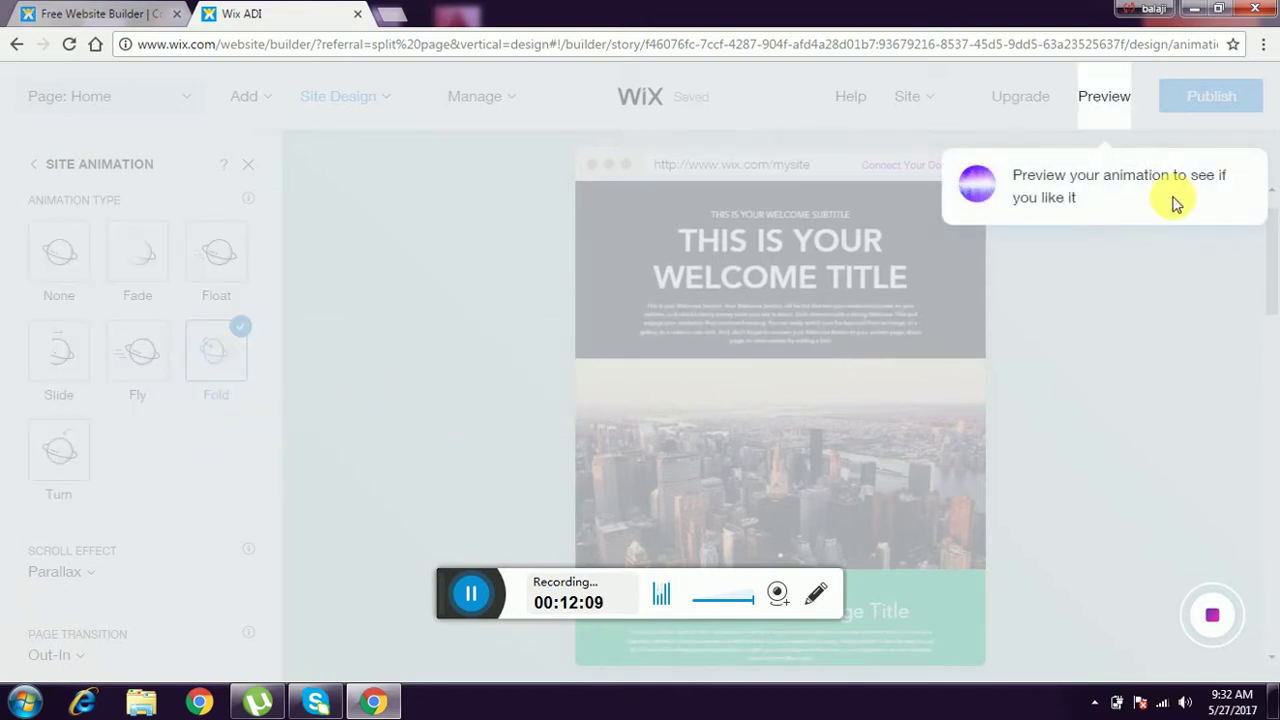
{"action": "left_click", "coordinate": [1106, 97]}
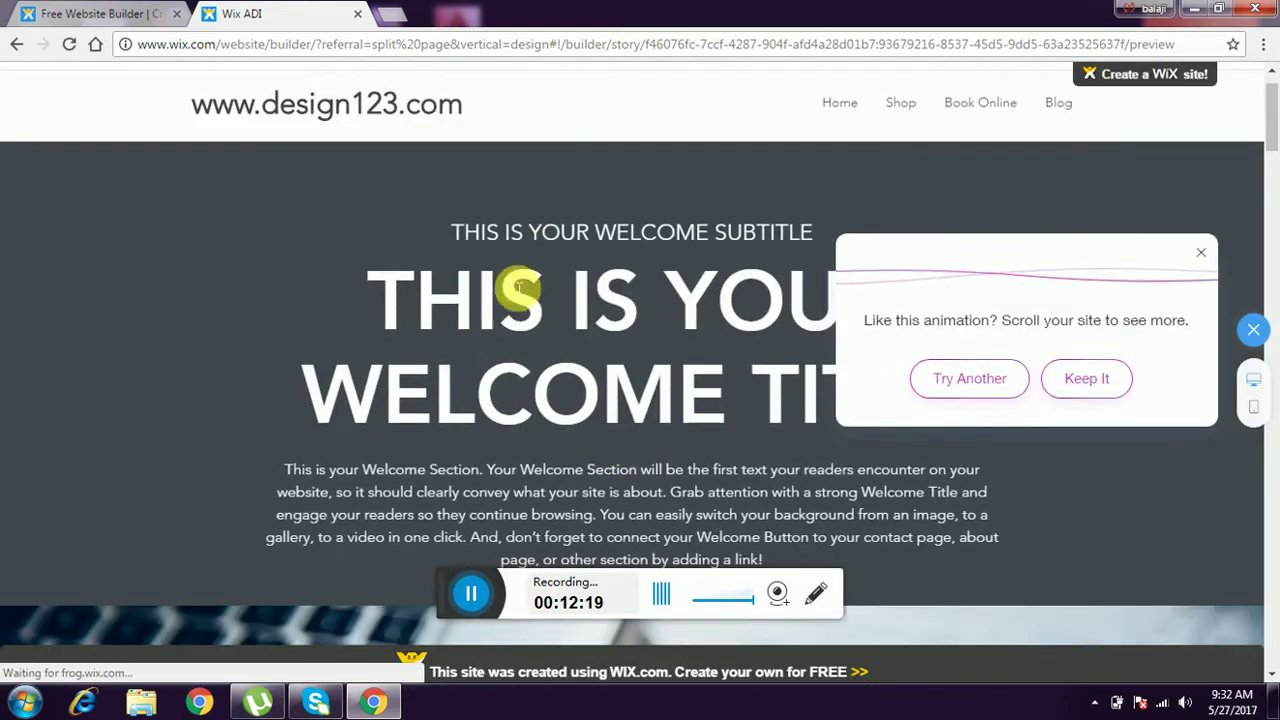
Choose Try Another in the animation prompt, then close the preview
{"action": "left_click", "coordinate": [940, 388]}
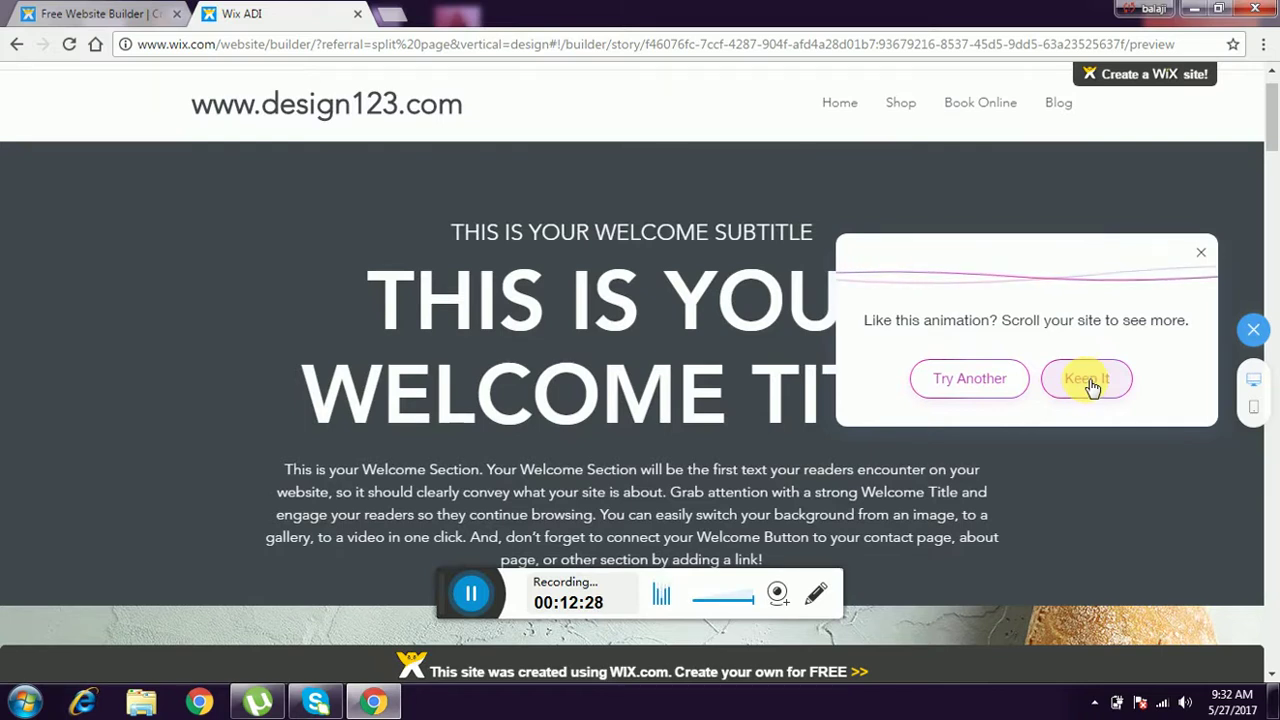
{"action": "left_click", "coordinate": [1255, 338]}
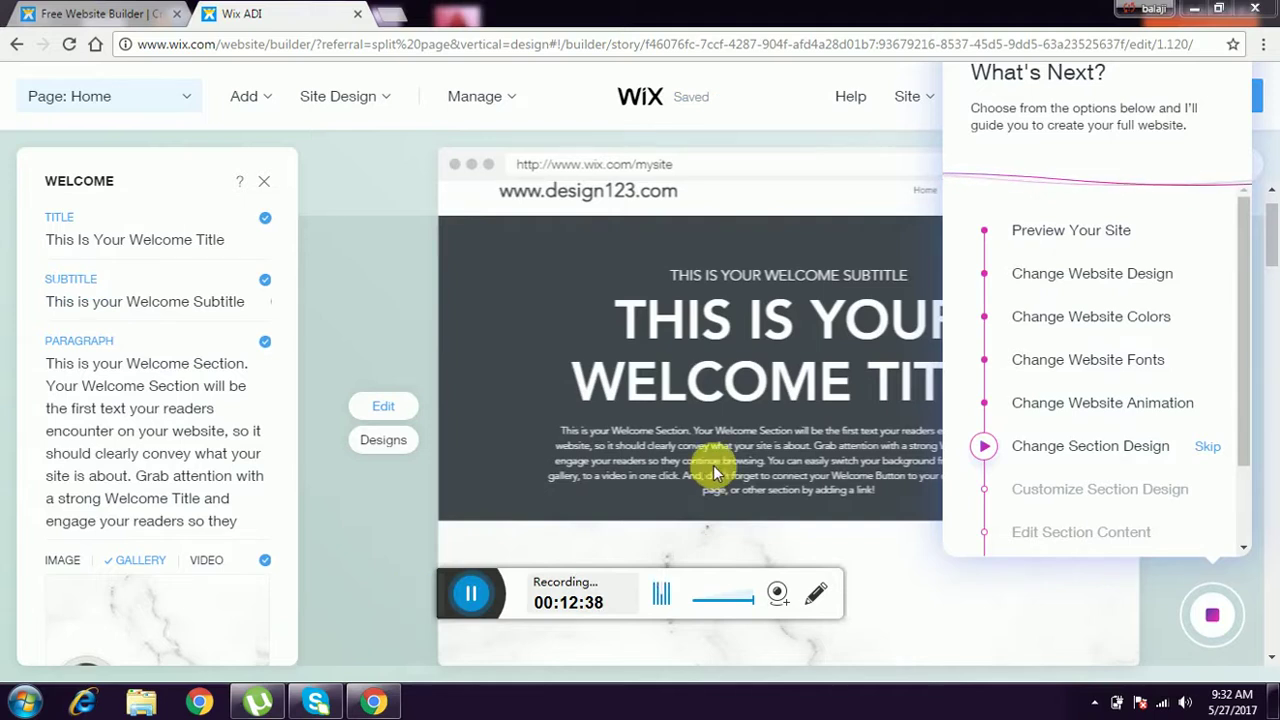
Start the Change Section Design step and view its Show Me How guidance
{"action": "left_click", "coordinate": [984, 447]}
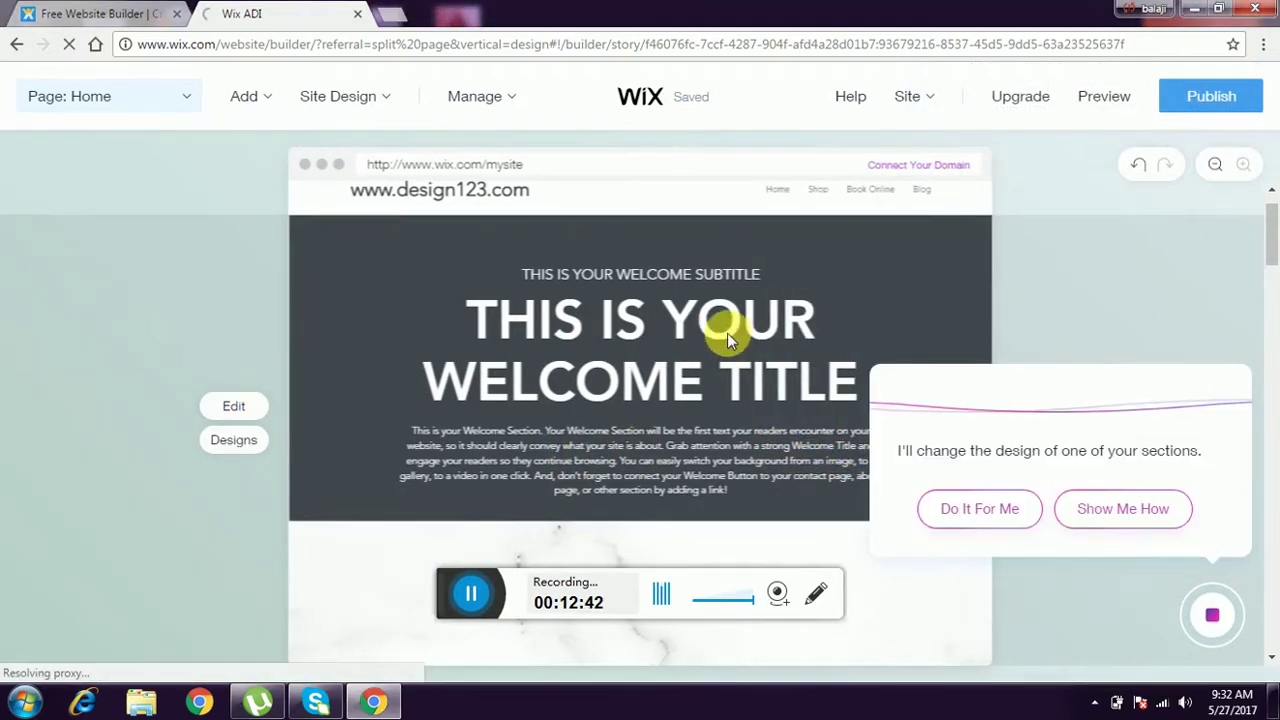
{"action": "left_click", "coordinate": [1145, 521]}
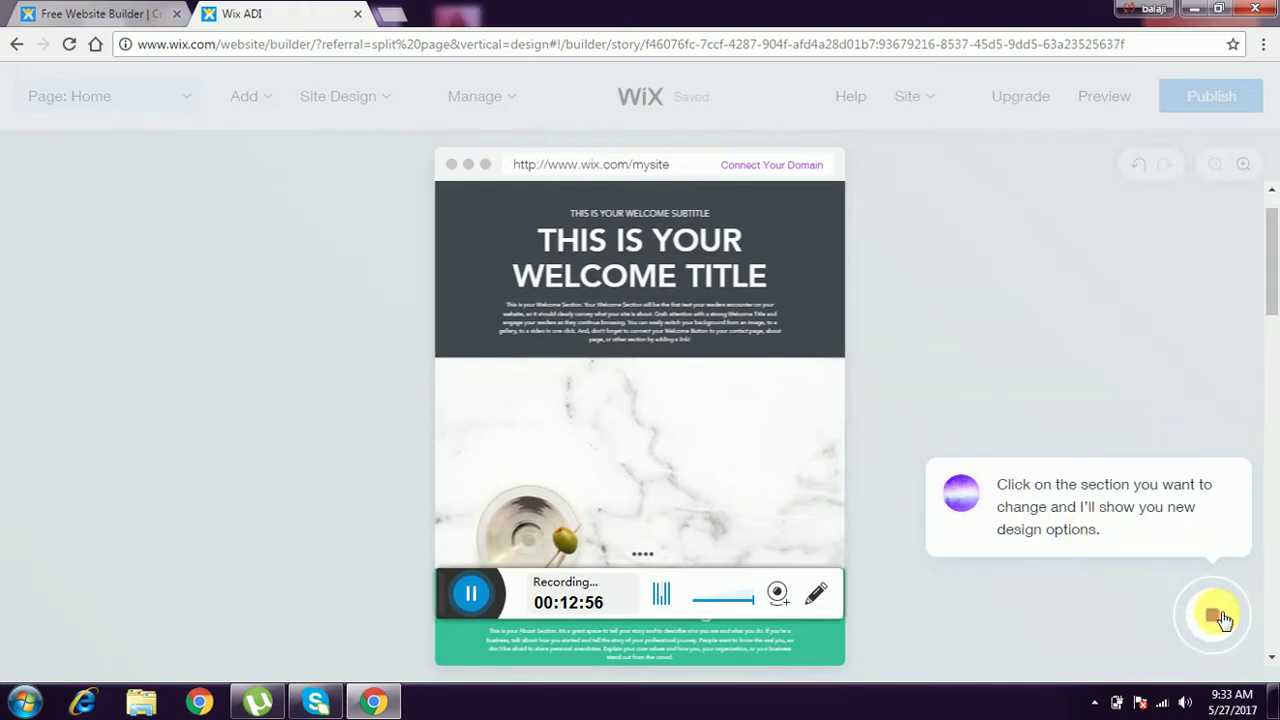
{"action": "left_click", "coordinate": [1220, 614]}
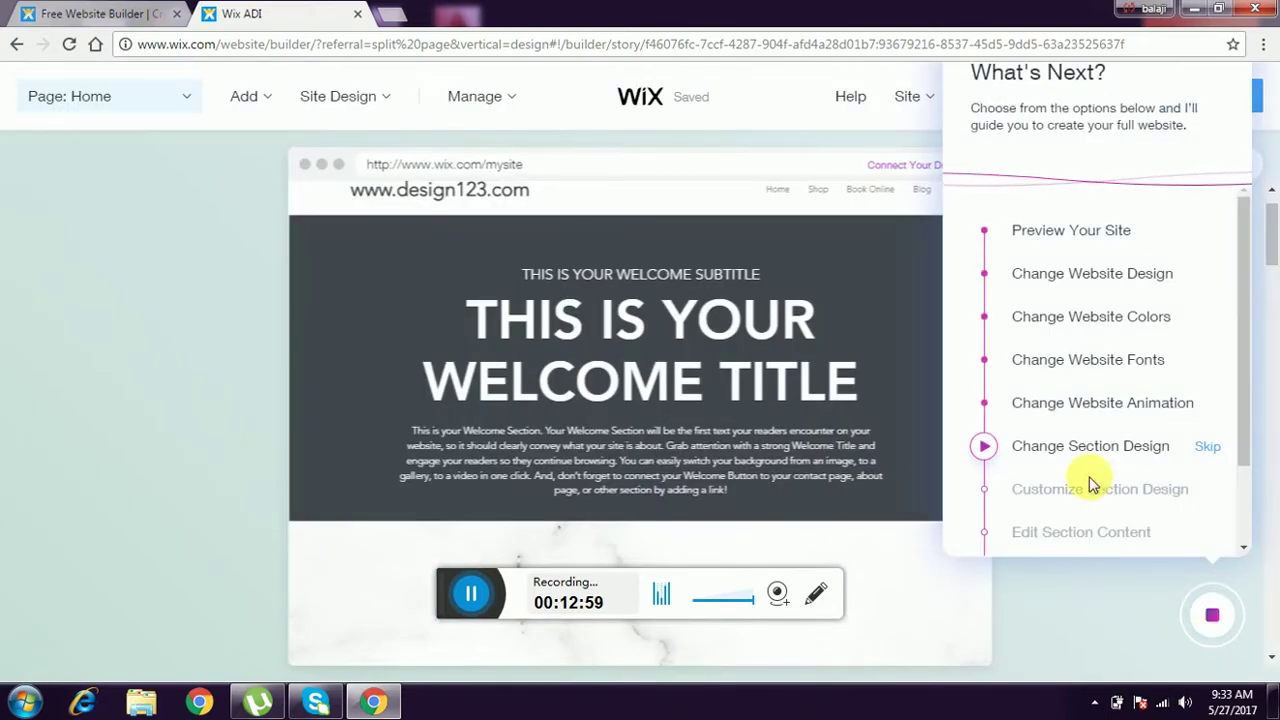
{"action": "left_click", "coordinate": [982, 445]}
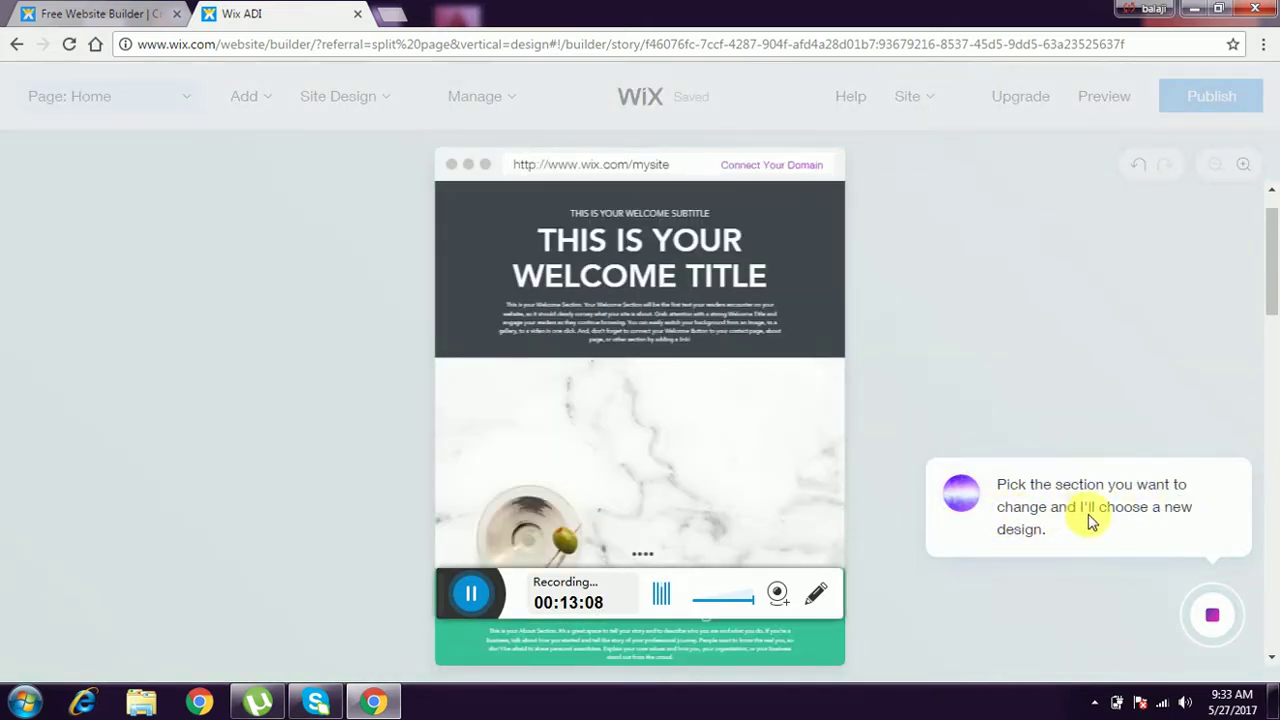
Skip Change Section Design and Customize Section Design, then start Edit Section Content
{"action": "left_click", "coordinate": [1214, 618]}
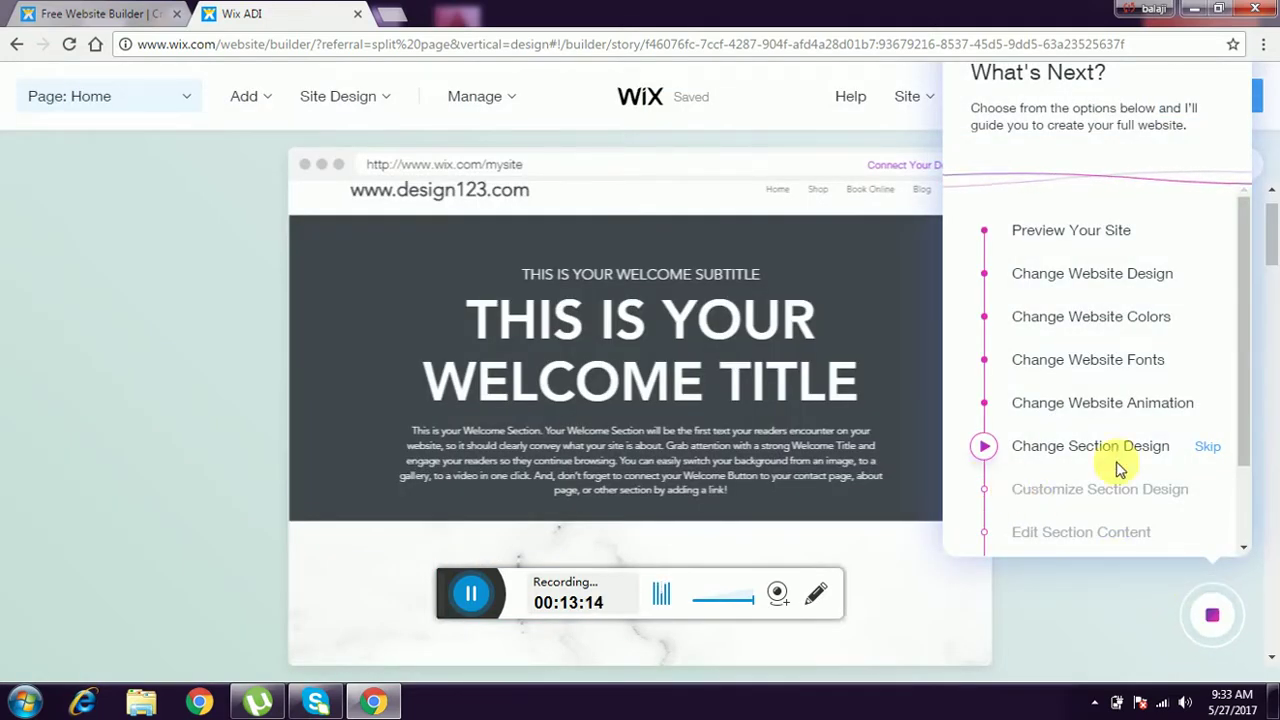
{"action": "left_click", "coordinate": [1216, 450]}
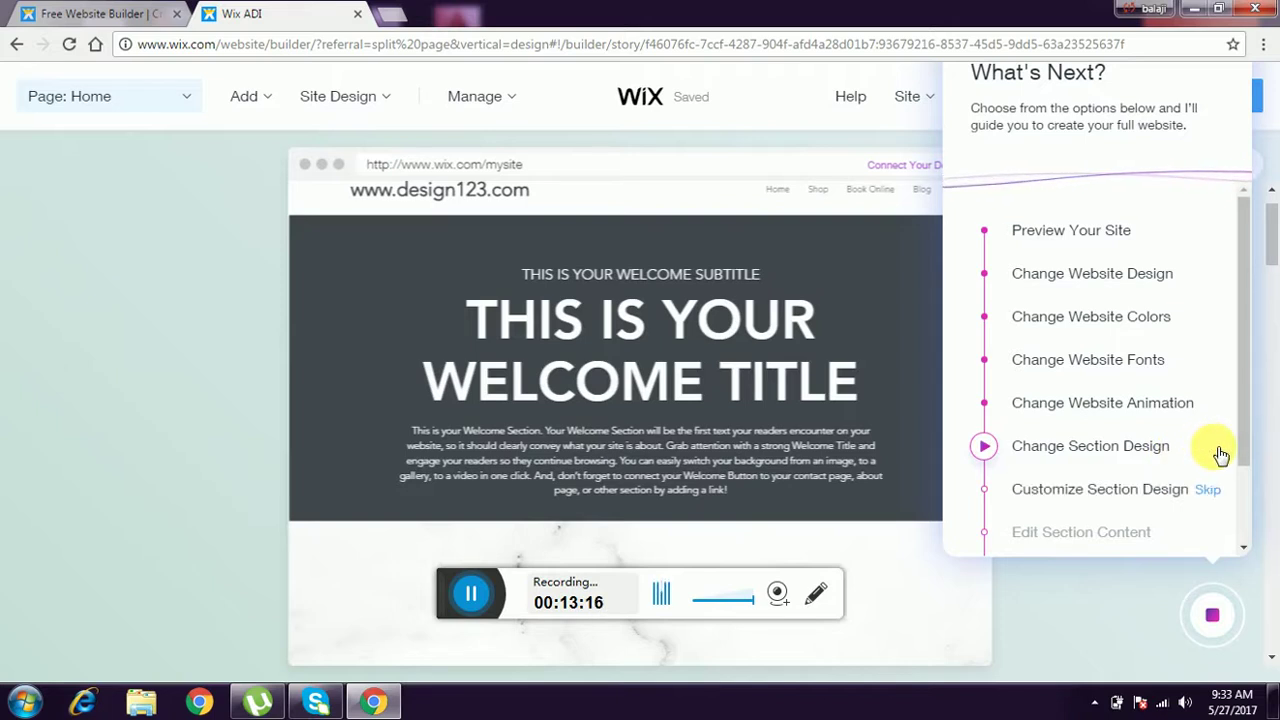
{"action": "left_click", "coordinate": [1210, 492]}
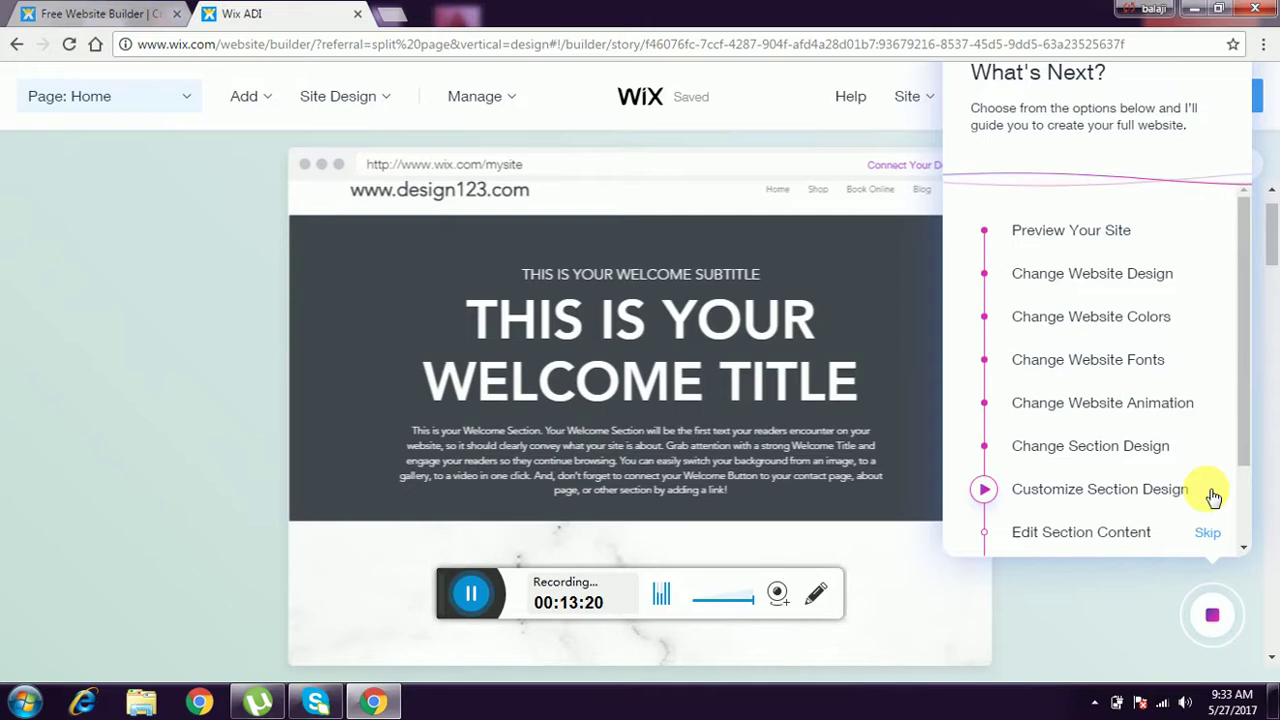
{"action": "left_click", "coordinate": [986, 529]}
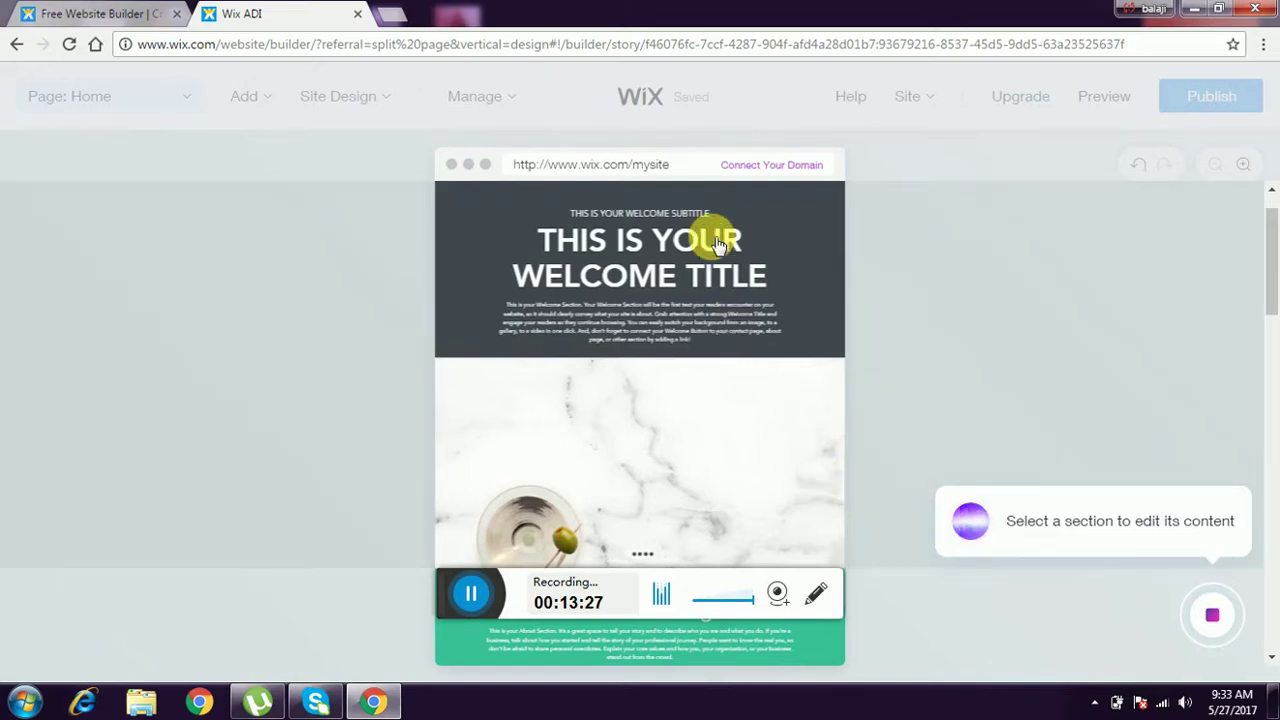
Replace the welcome section's title with 'Design Job' and dismiss the editing tip
{"action": "left_click", "coordinate": [708, 255]}
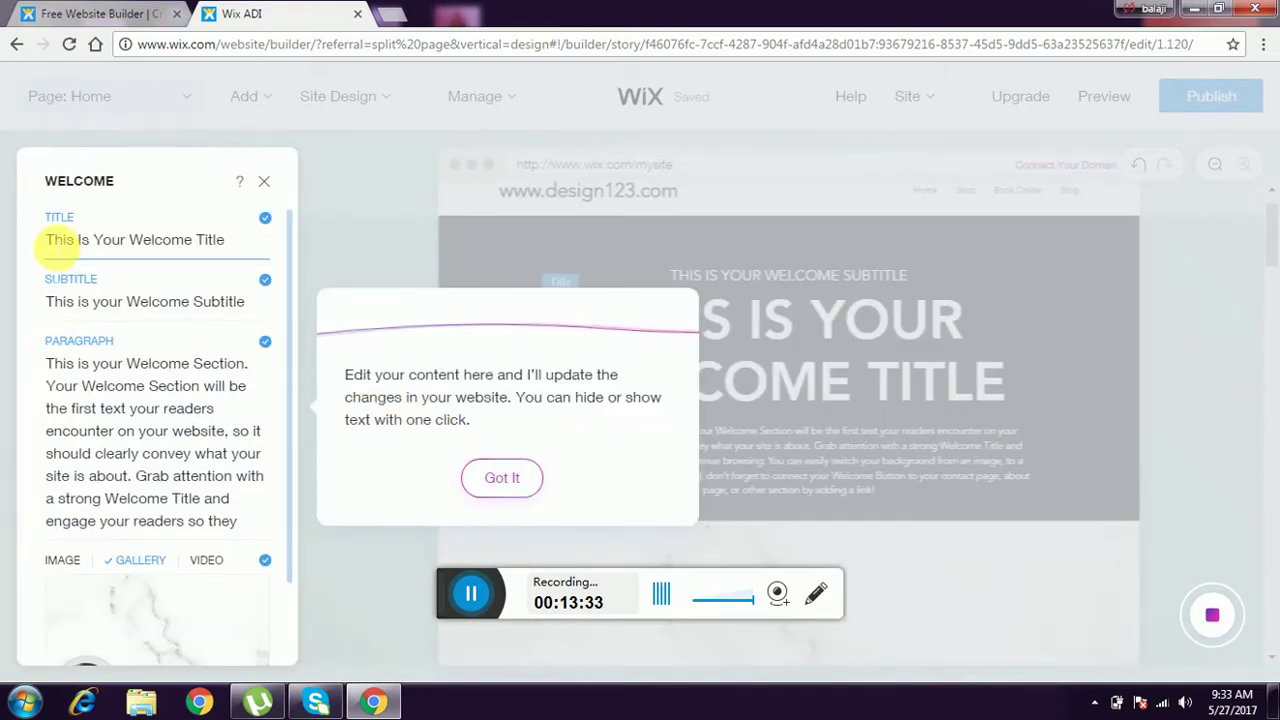
{"action": "left_click", "coordinate": [55, 244]}
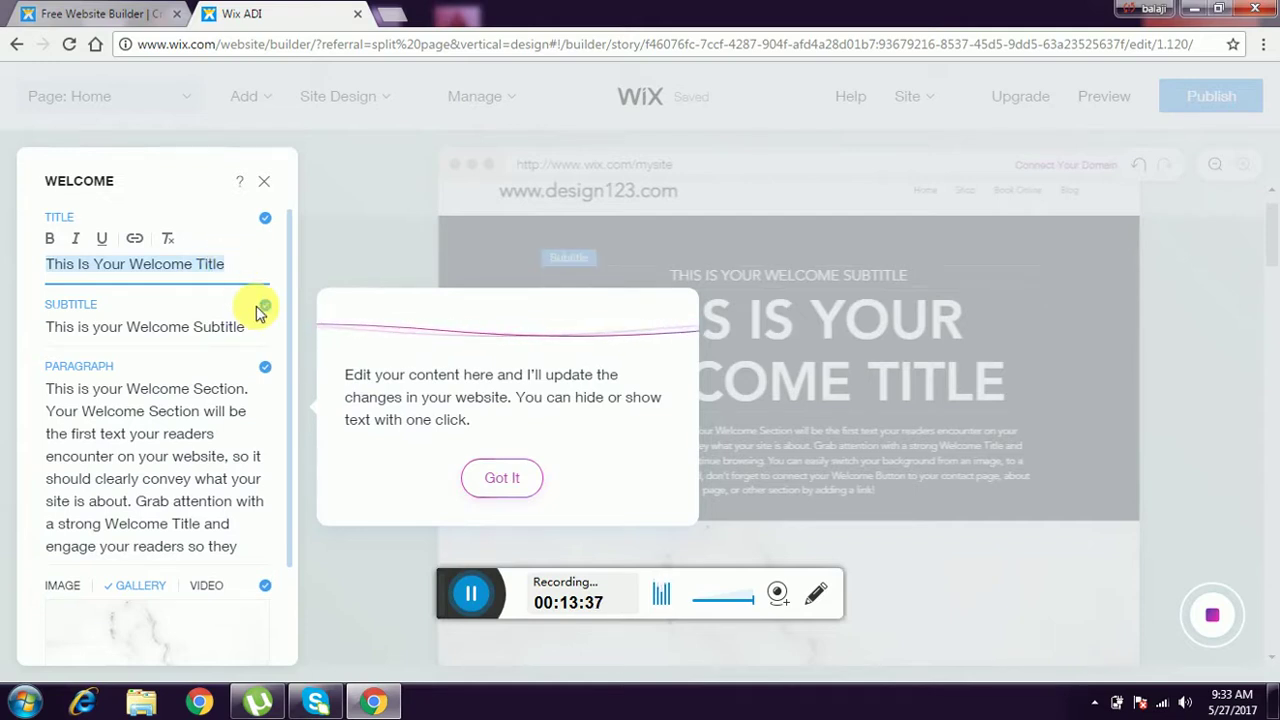
{"action": "type", "text": "Design J"}
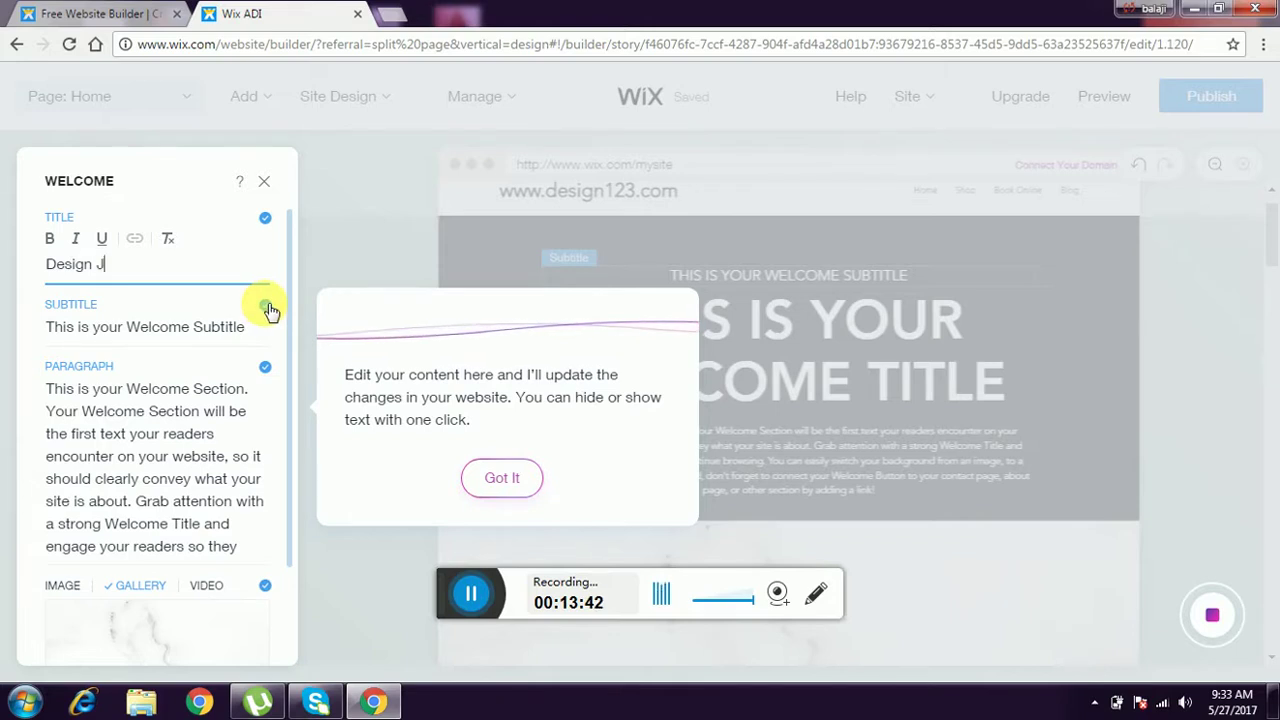
{"action": "type", "text": "ob"}
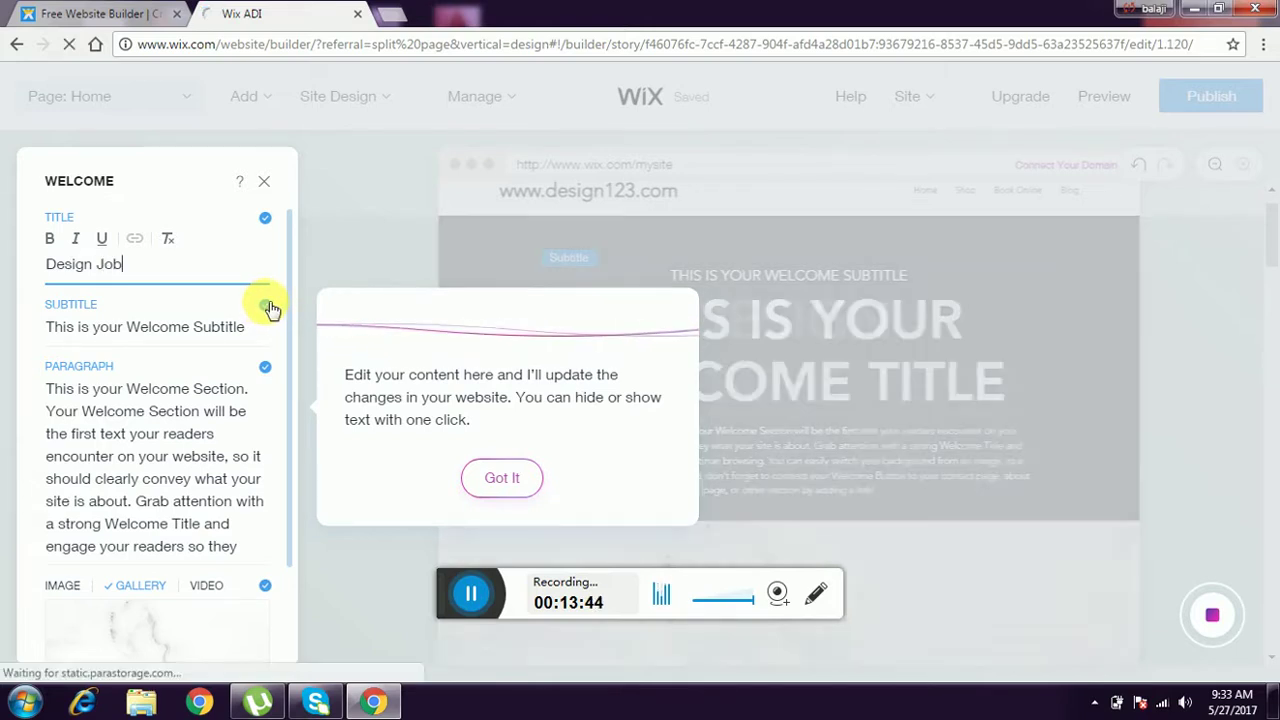
{"action": "left_click", "coordinate": [485, 481]}
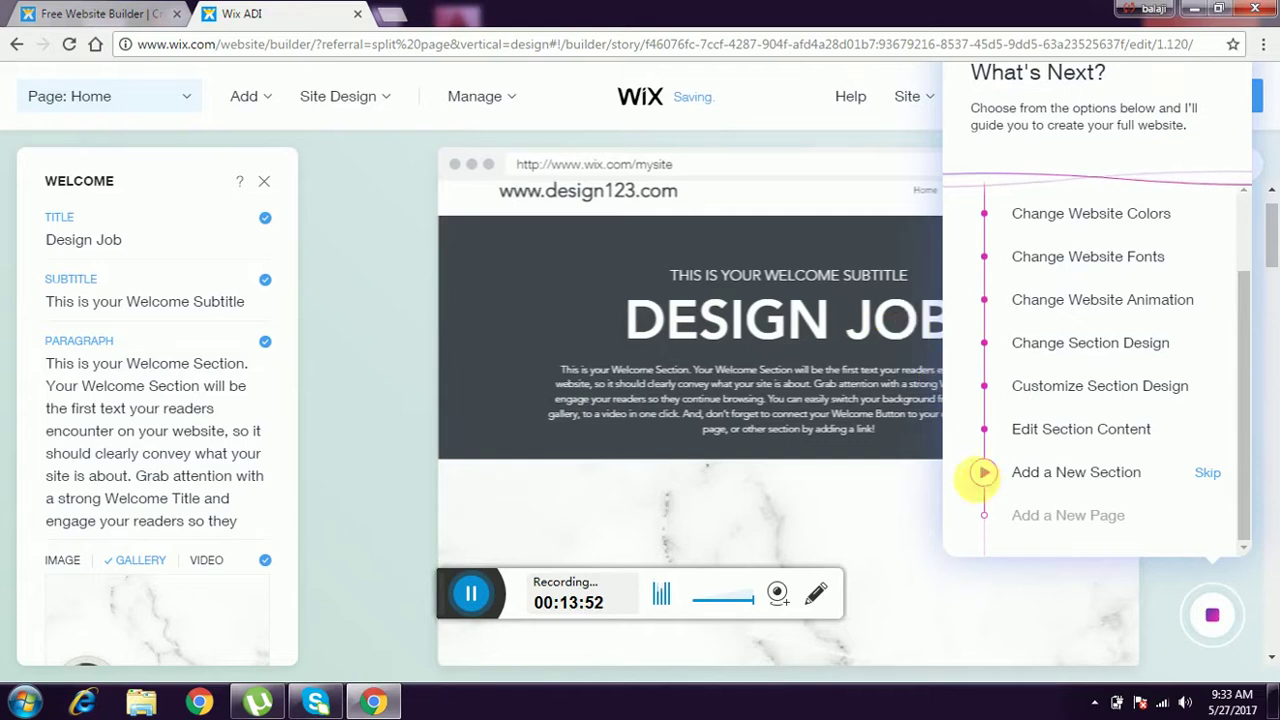
Skip Add a New Section in the What's Next guide, close the guide, and bring up the Add choices
{"action": "left_click", "coordinate": [986, 478]}
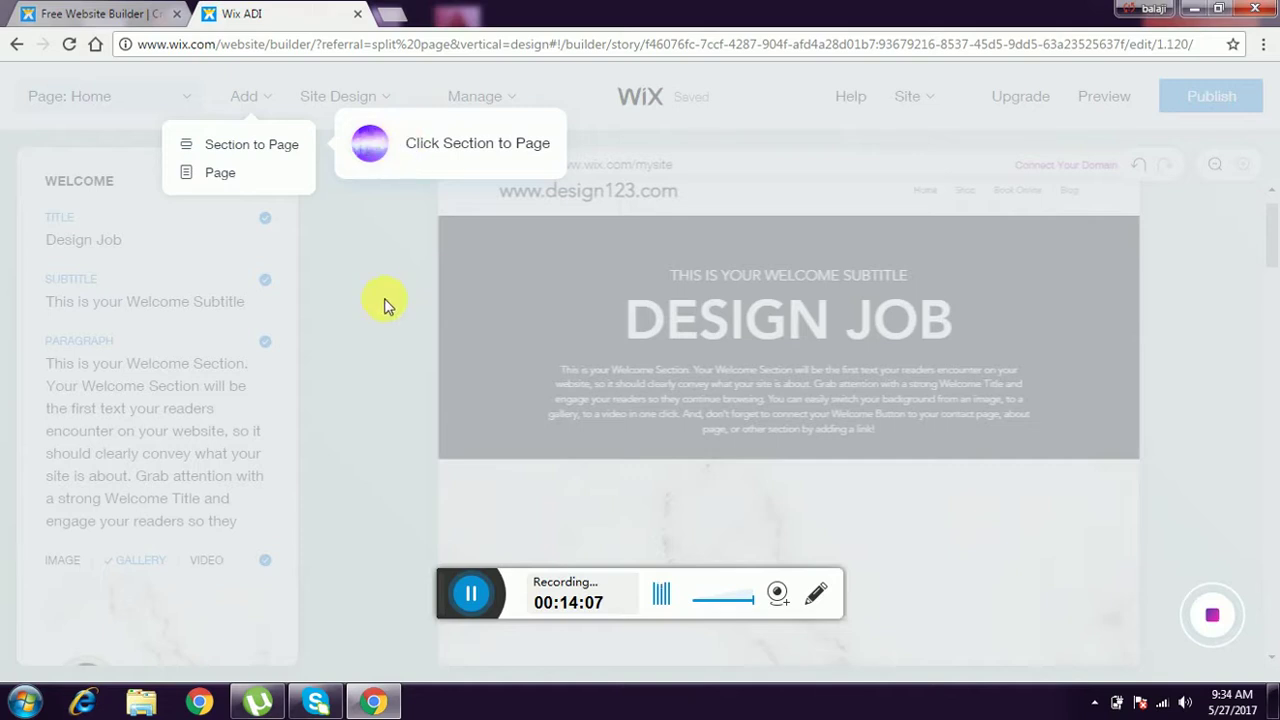
{"action": "left_click", "coordinate": [1208, 630]}
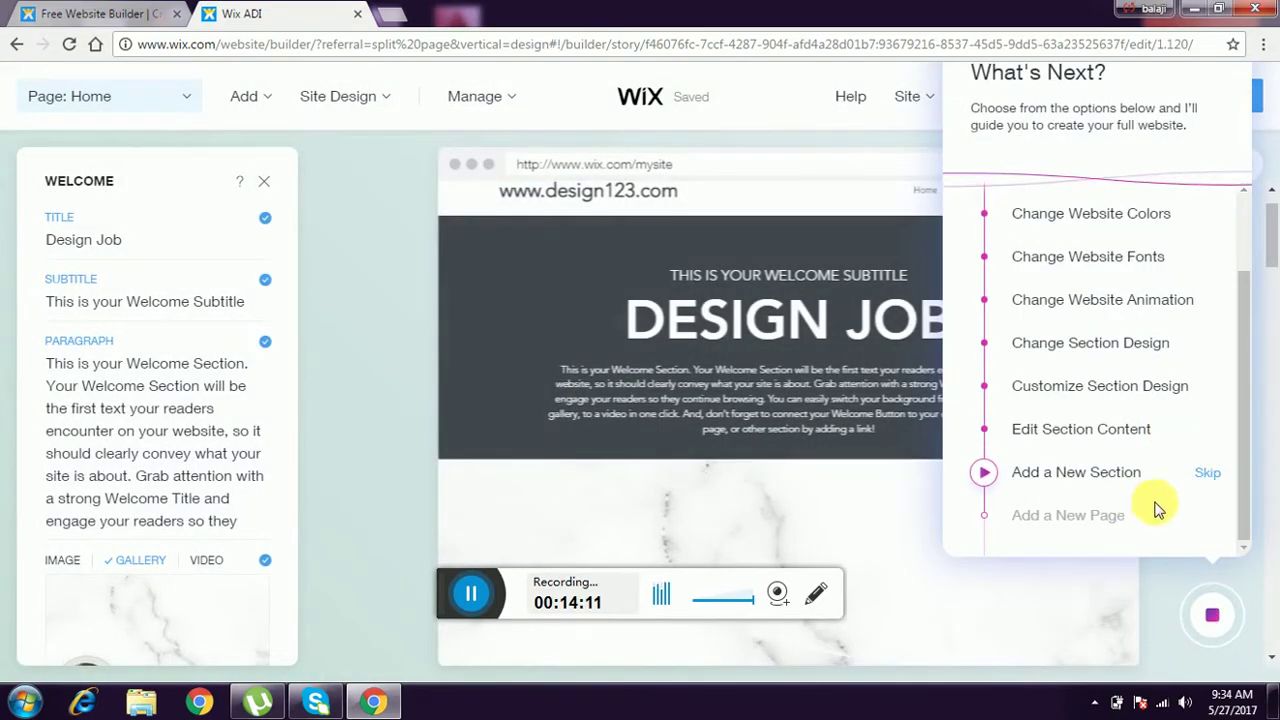
{"action": "left_click", "coordinate": [1212, 474]}
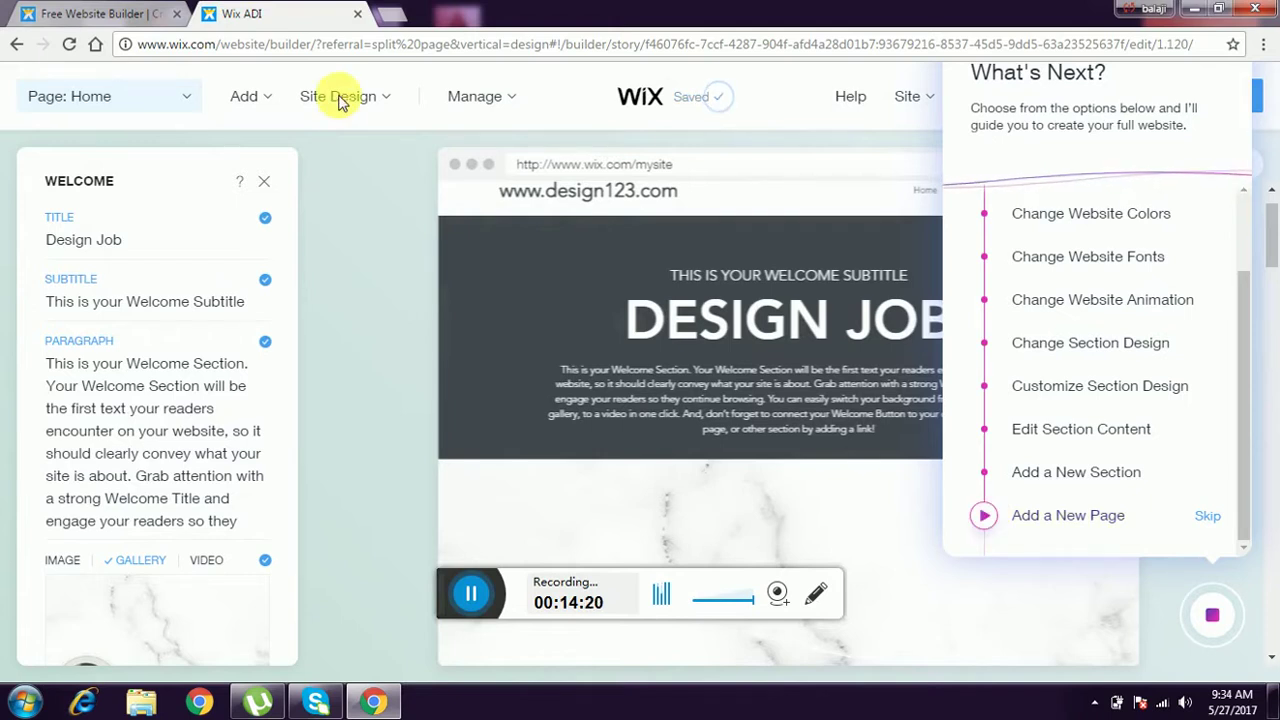
{"action": "left_click", "coordinate": [262, 100]}
{"action": "left_click", "coordinate": [266, 100]}
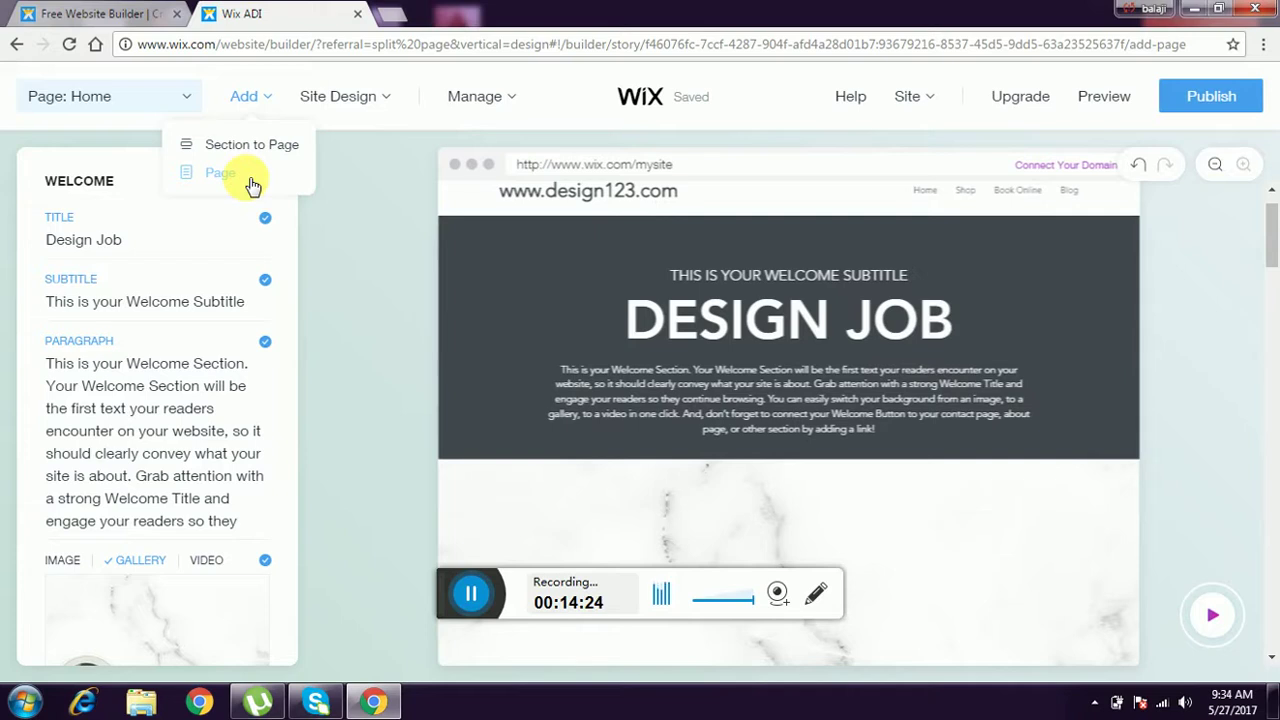
Add an About page using its first layout and return to the editor
{"action": "left_click", "coordinate": [250, 180]}
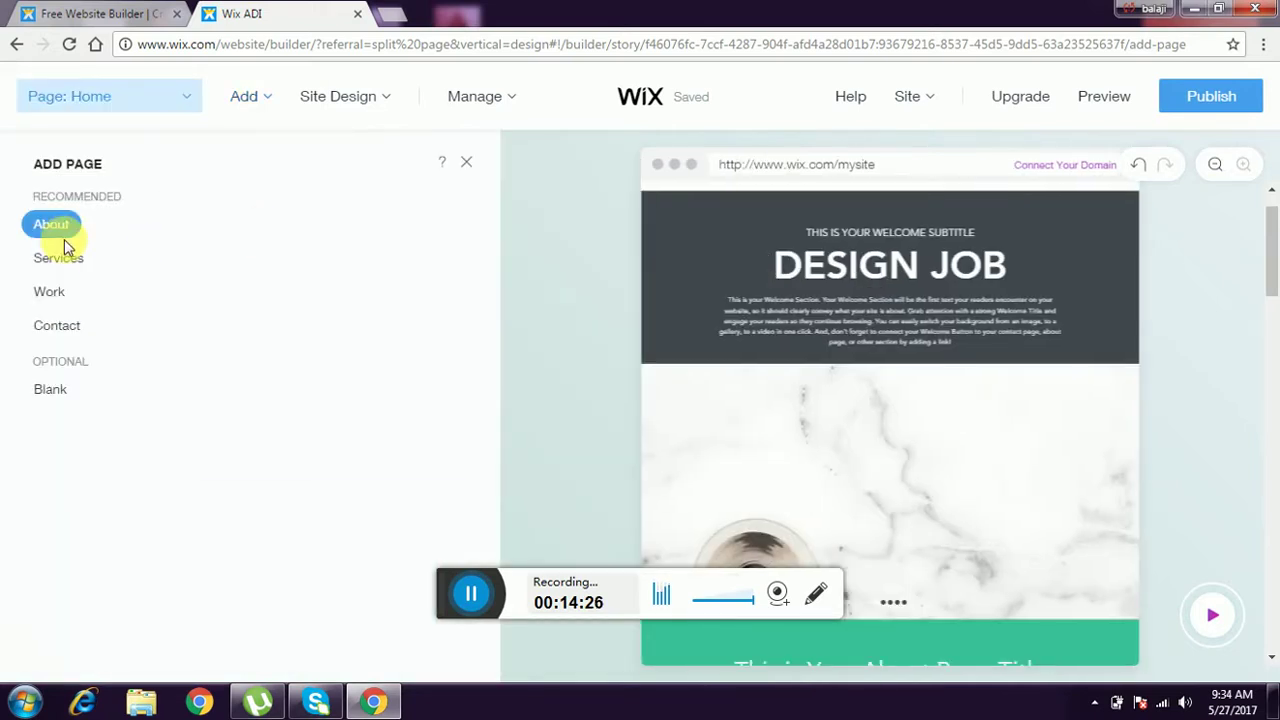
{"action": "mouse_move", "coordinate": [60, 232]}
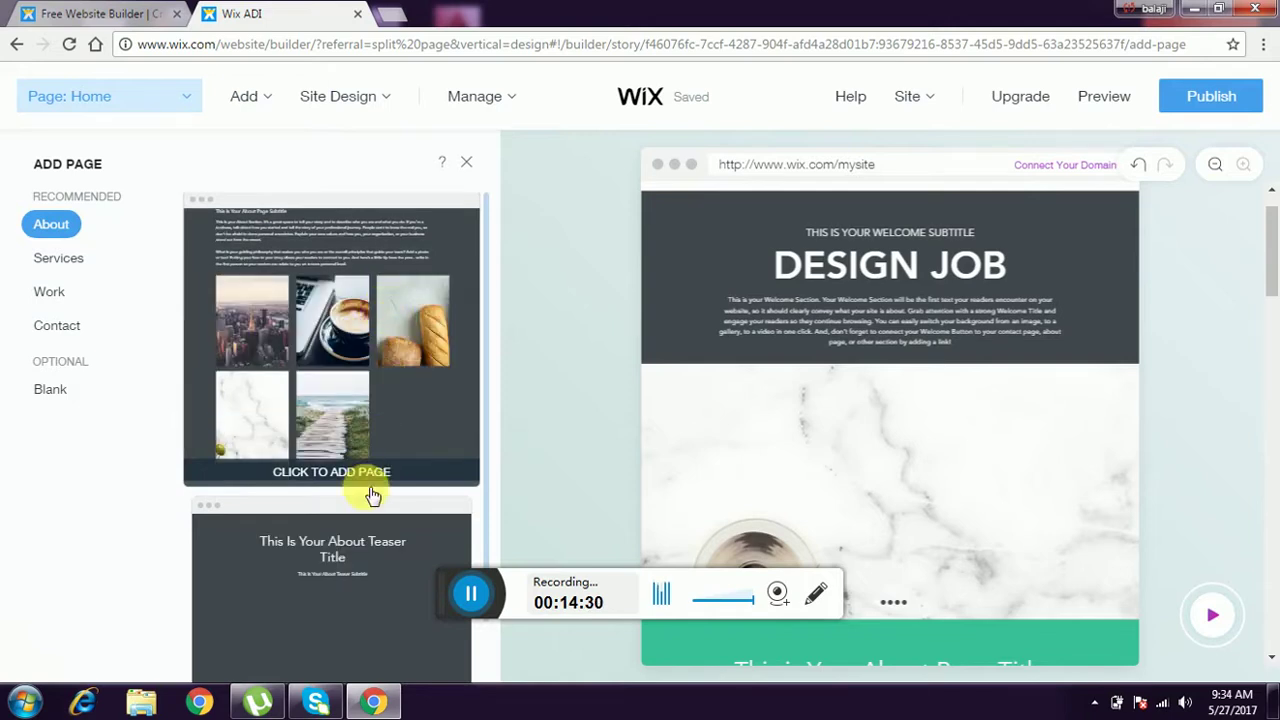
{"action": "left_click", "coordinate": [395, 379]}
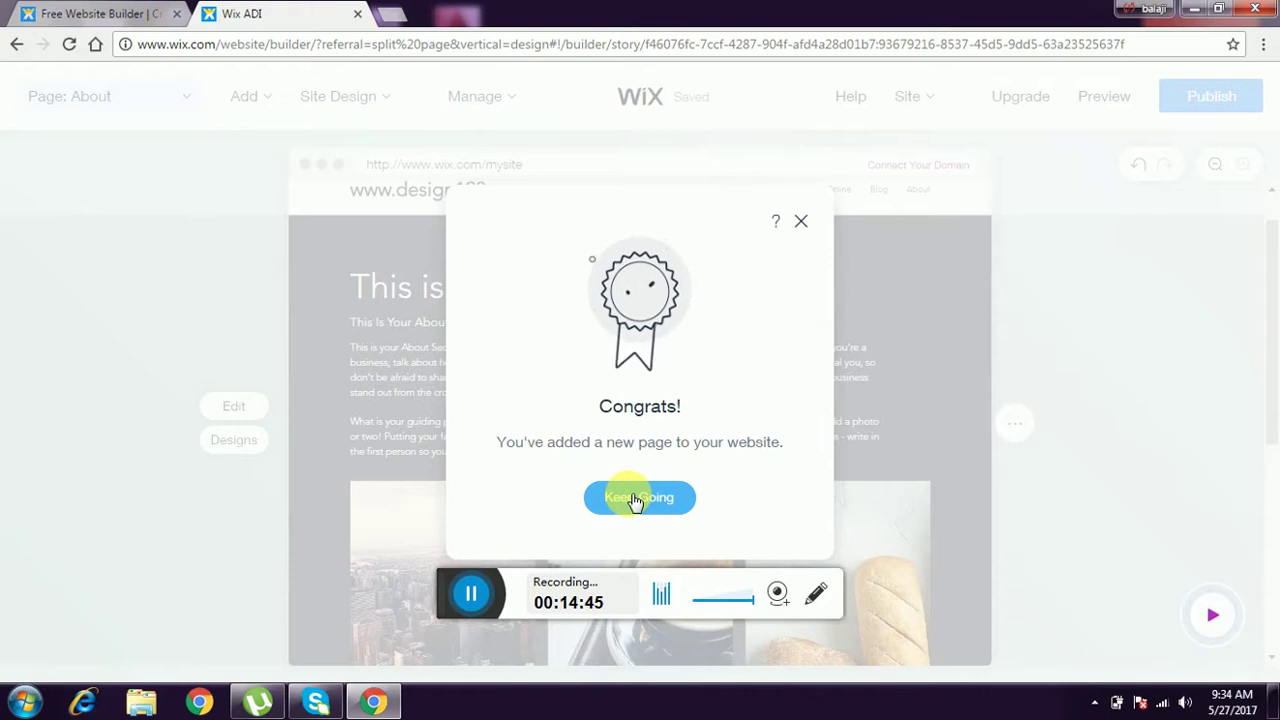
{"action": "left_click", "coordinate": [636, 499]}
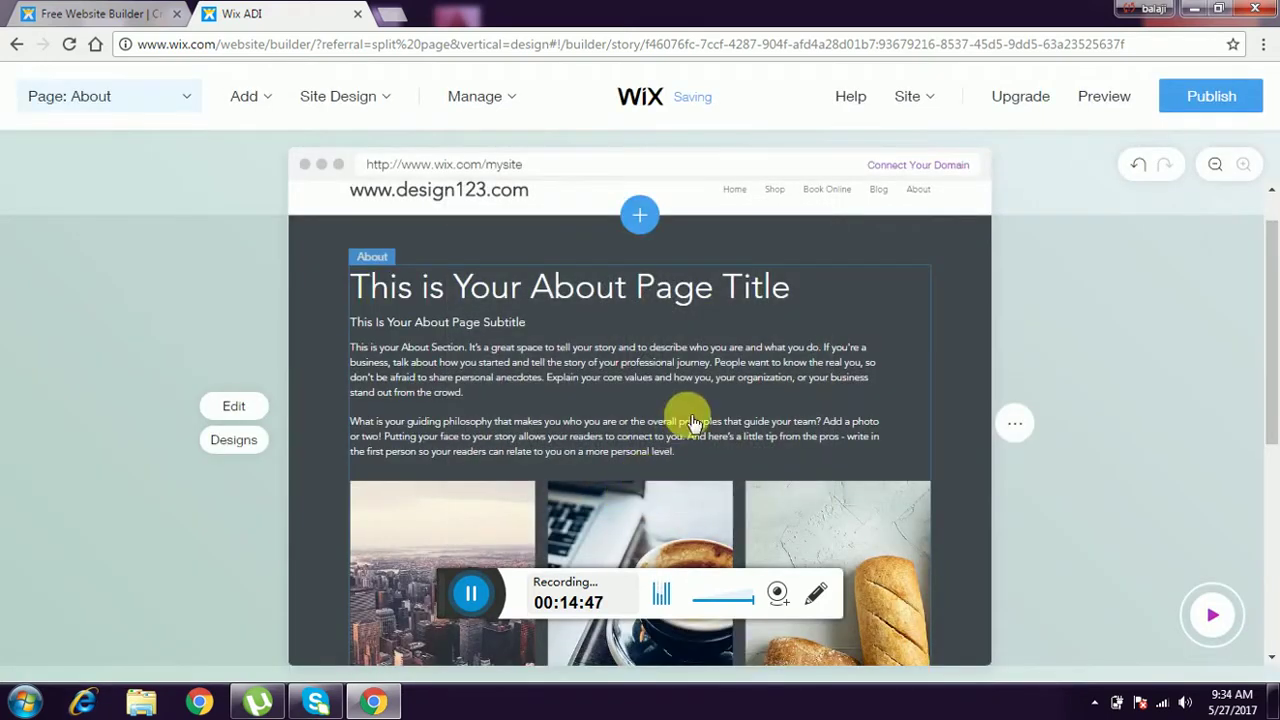
Open the About section's title, subtitle and paragraph editor alongside the What's Next guide
{"action": "left_click", "coordinate": [243, 98]}
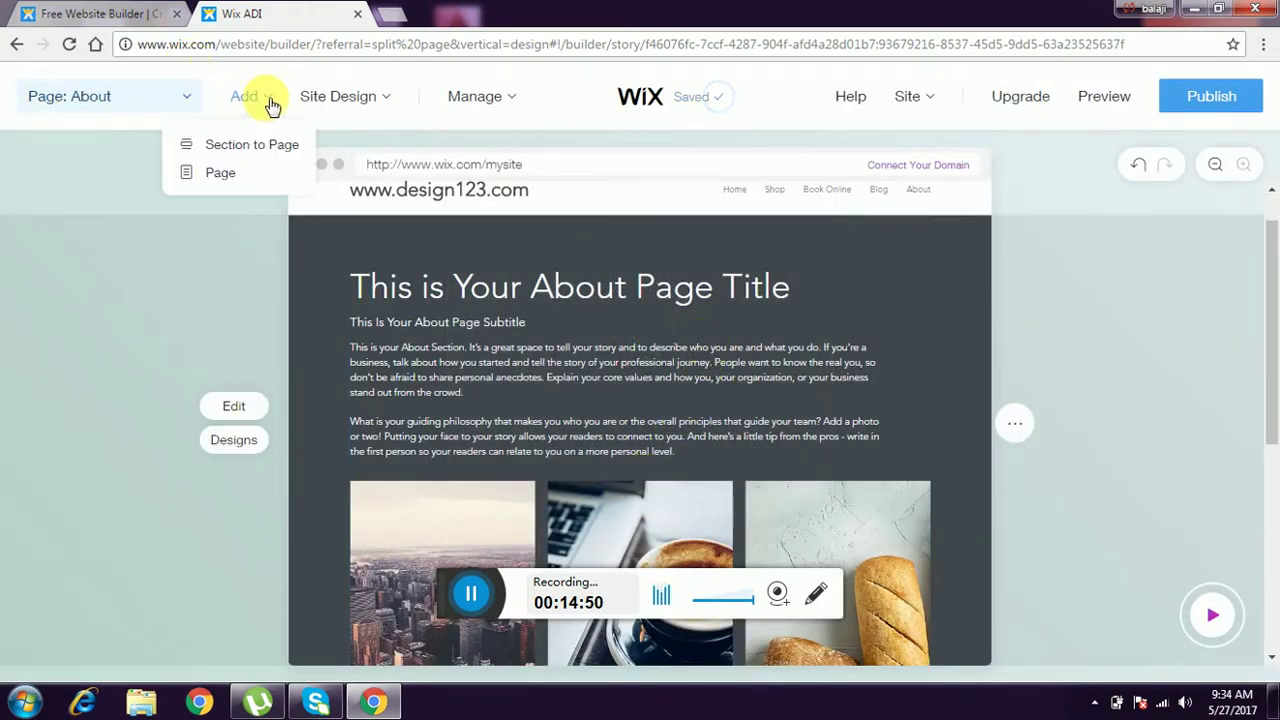
{"action": "left_click", "coordinate": [258, 147]}
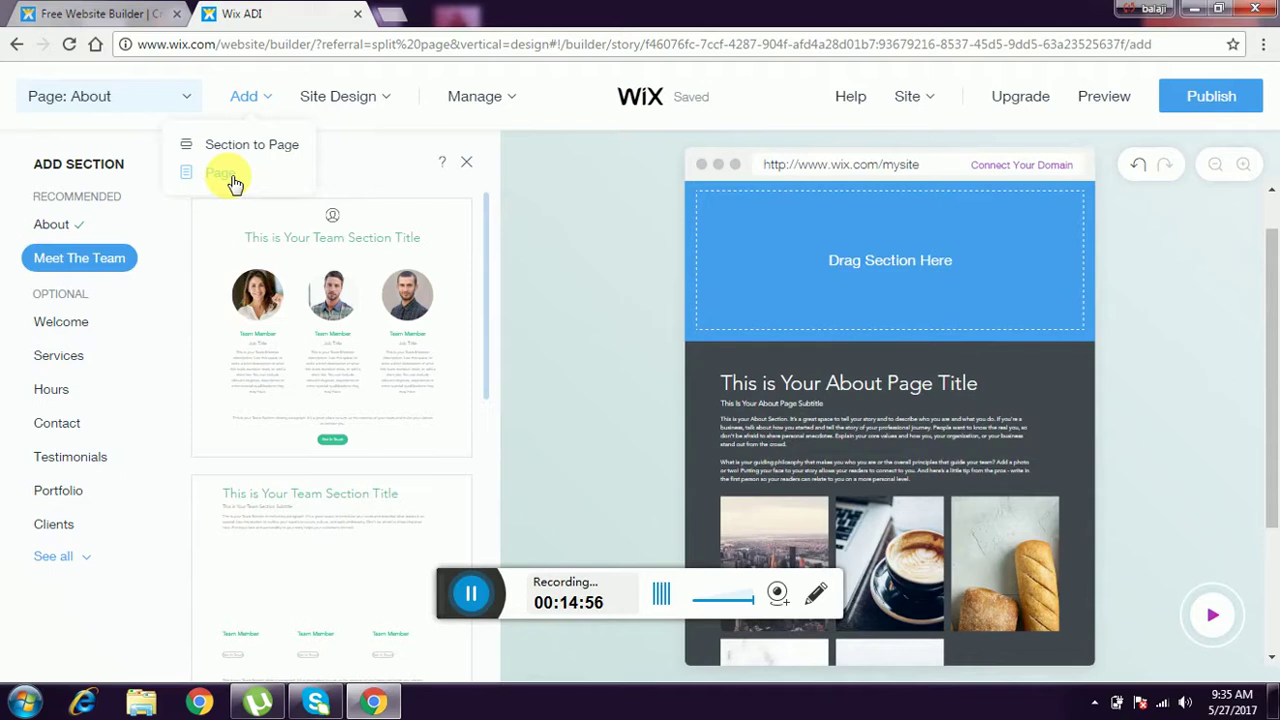
{"action": "left_click", "coordinate": [233, 180]}
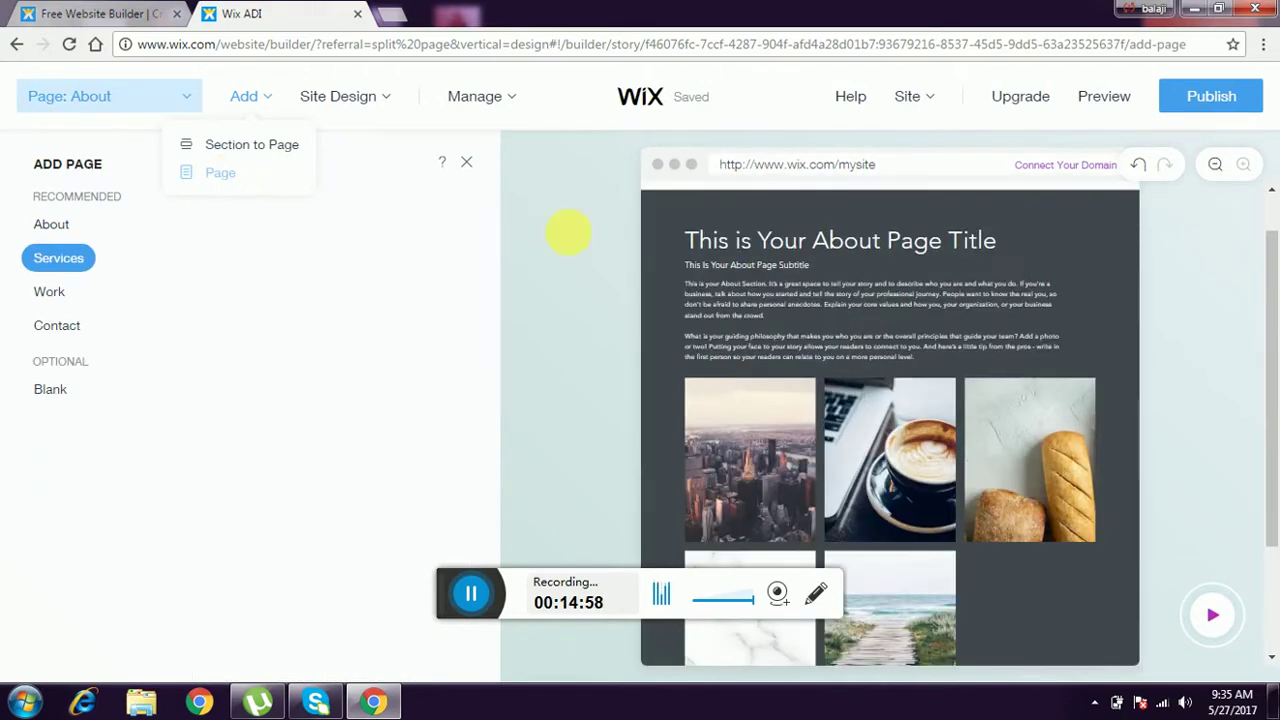
{"action": "mouse_move", "coordinate": [605, 254]}
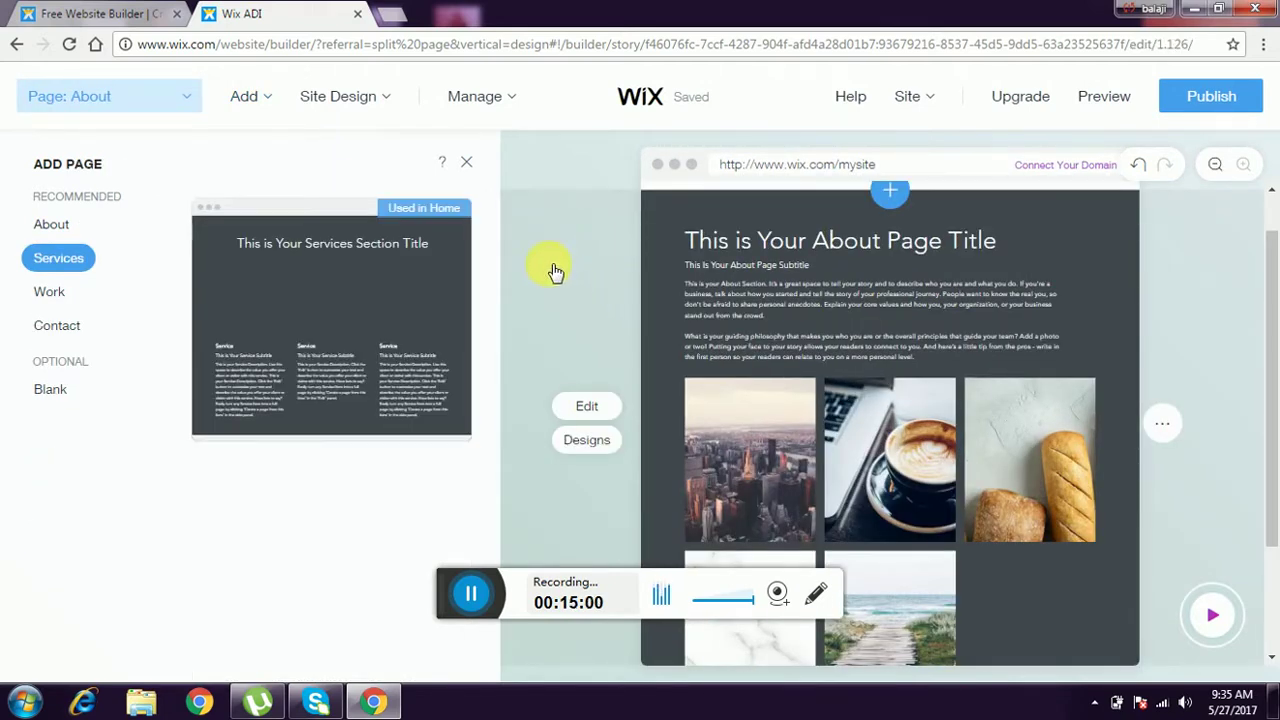
{"action": "left_click", "coordinate": [464, 163]}
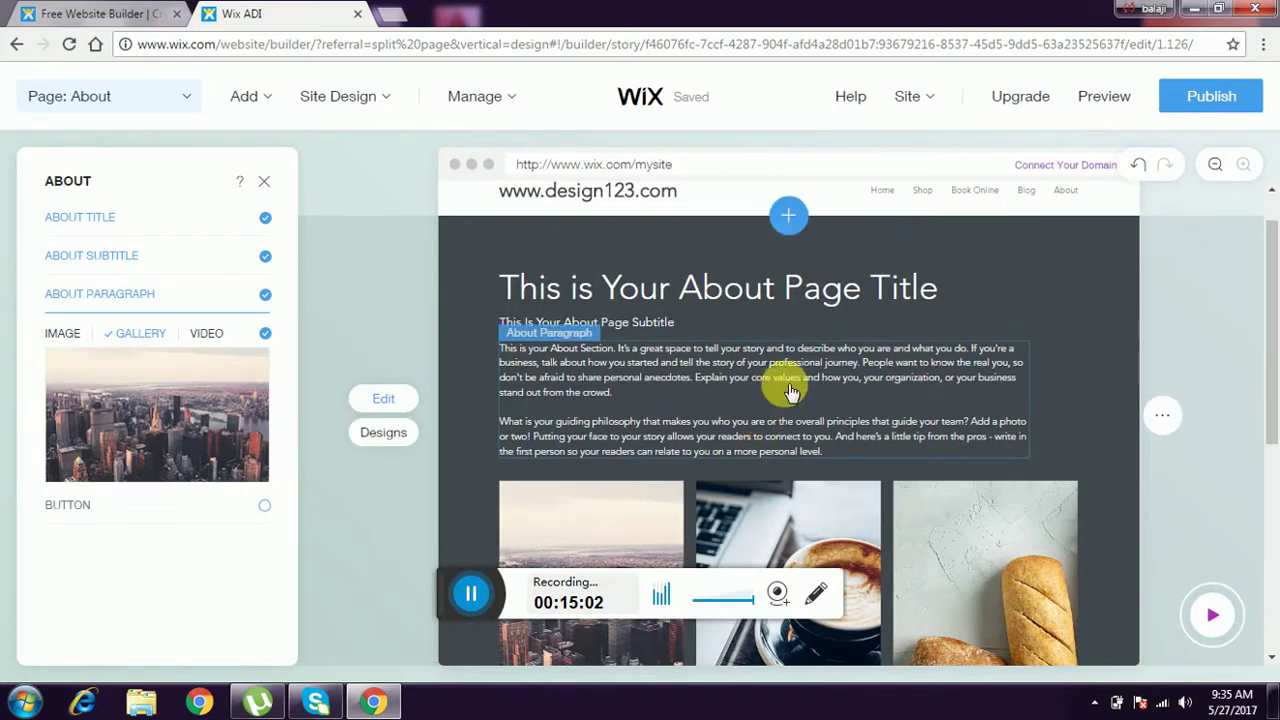
{"action": "left_click", "coordinate": [1217, 616]}
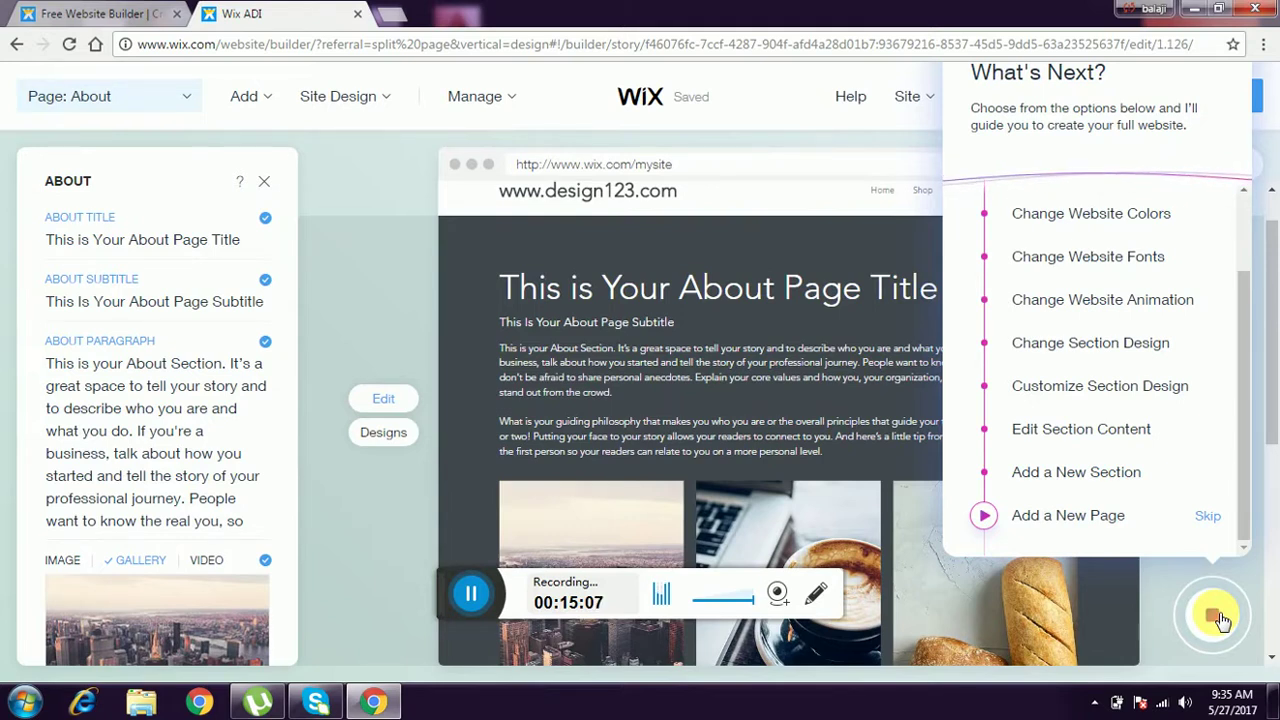
Scroll the What's Next list and start the Publish Your Site step
{"action": "scroll", "coordinate": [1212, 520], "scroll_direction": "down", "scroll_amount": 2}
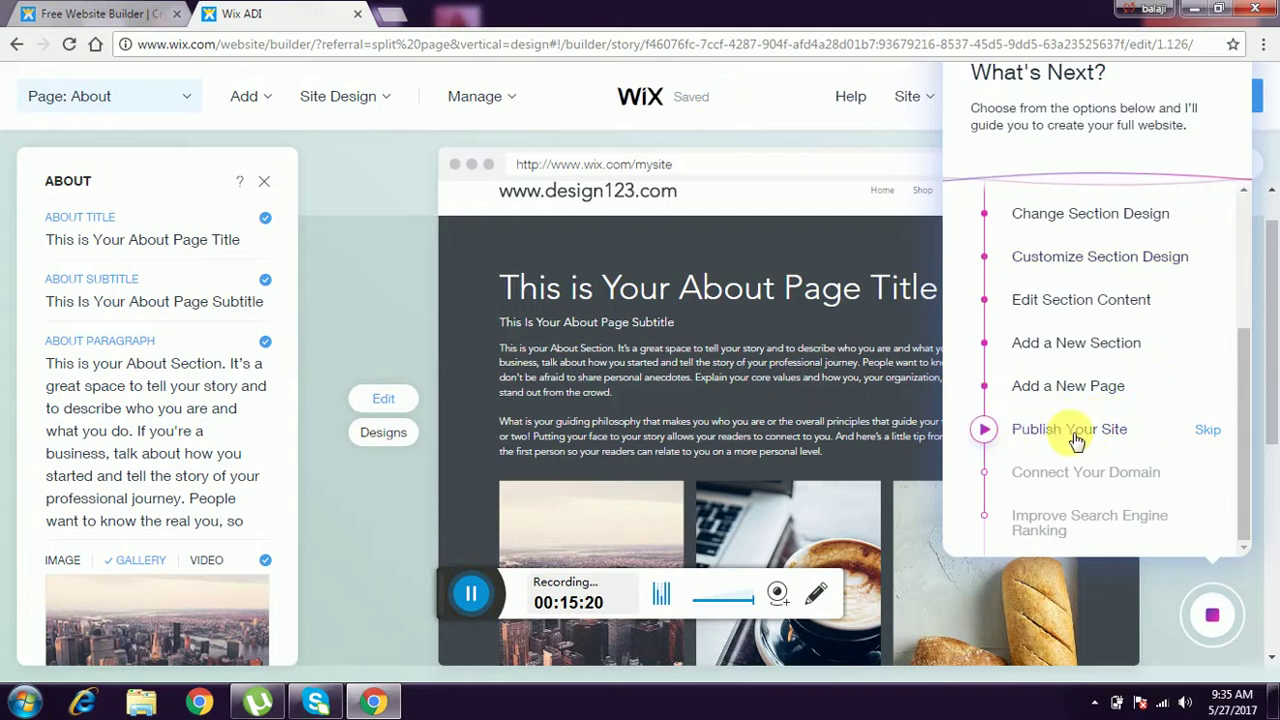
{"action": "left_click", "coordinate": [995, 431]}
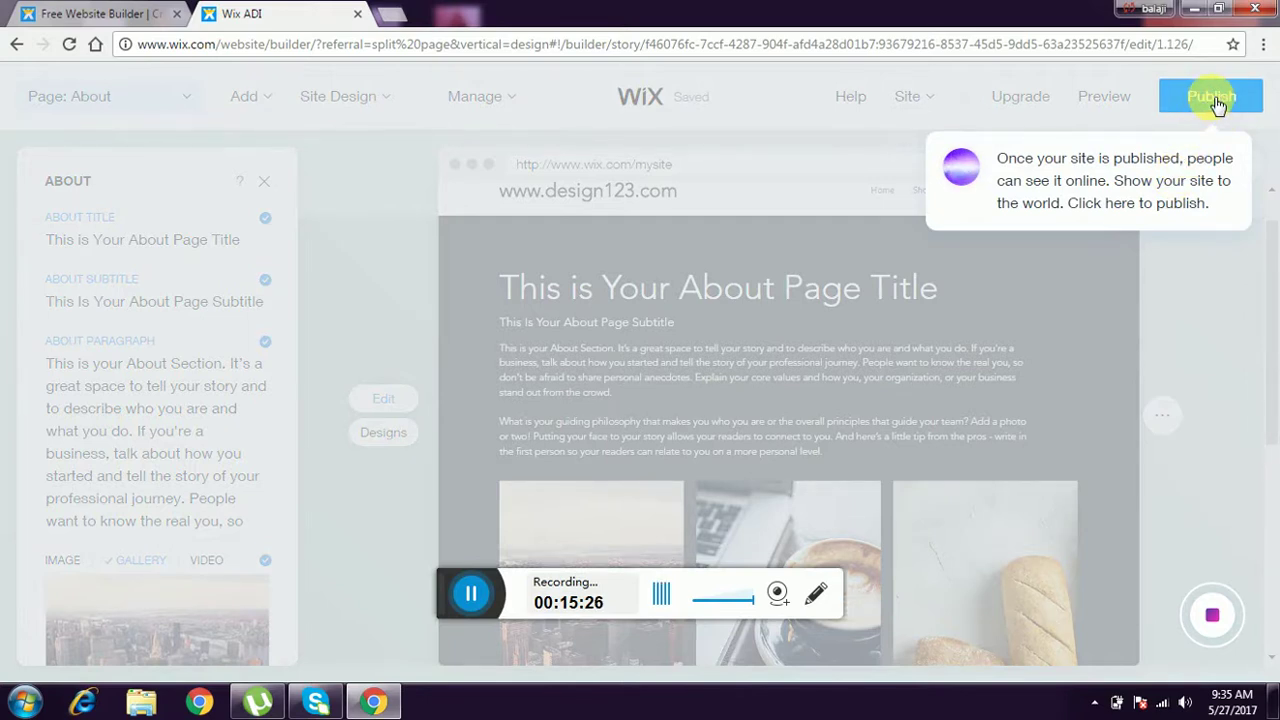
Publish the site on a free wixsite.com domain with Publish & Continue
{"action": "left_click", "coordinate": [1214, 100]}
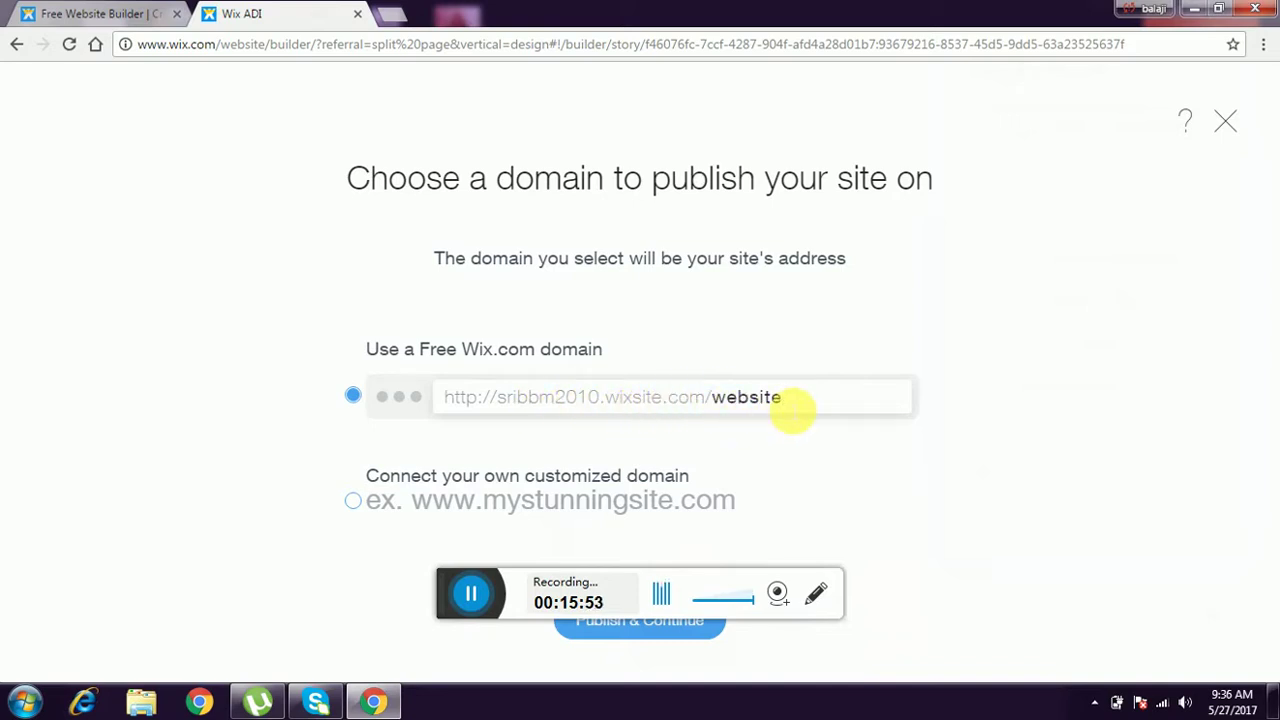
{"action": "left_click", "coordinate": [651, 635]}
{"action": "left_click_drag", "start_coordinate": [434, 590], "coordinate": [456, 710]}
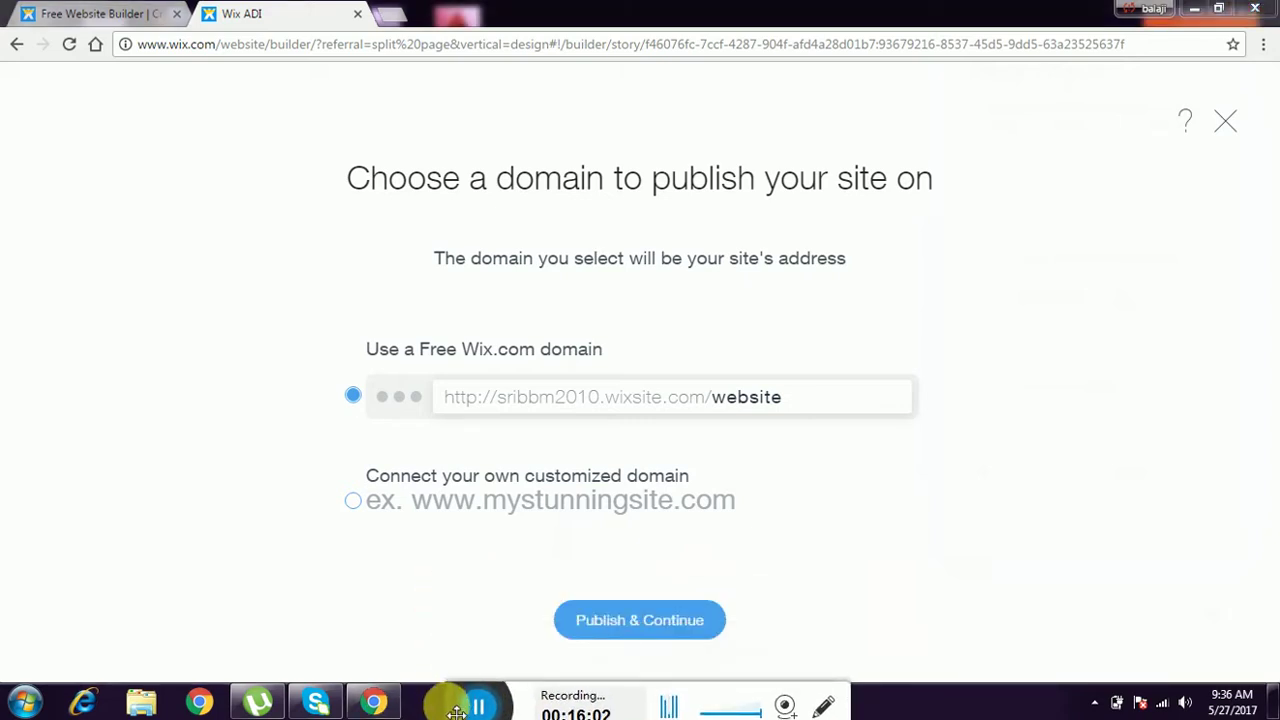
{"action": "left_click", "coordinate": [639, 621]}
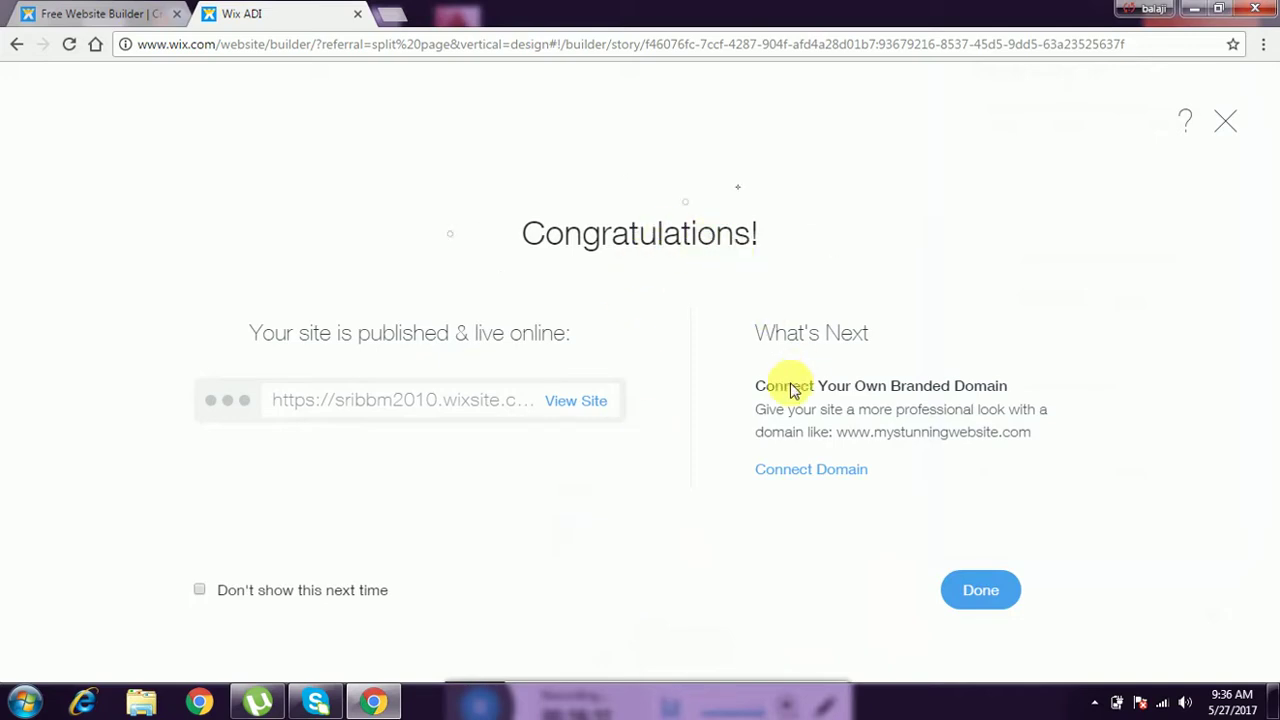
Close the congratulations screen and start the guide's Connect Your Domain step
{"action": "left_click", "coordinate": [957, 592]}
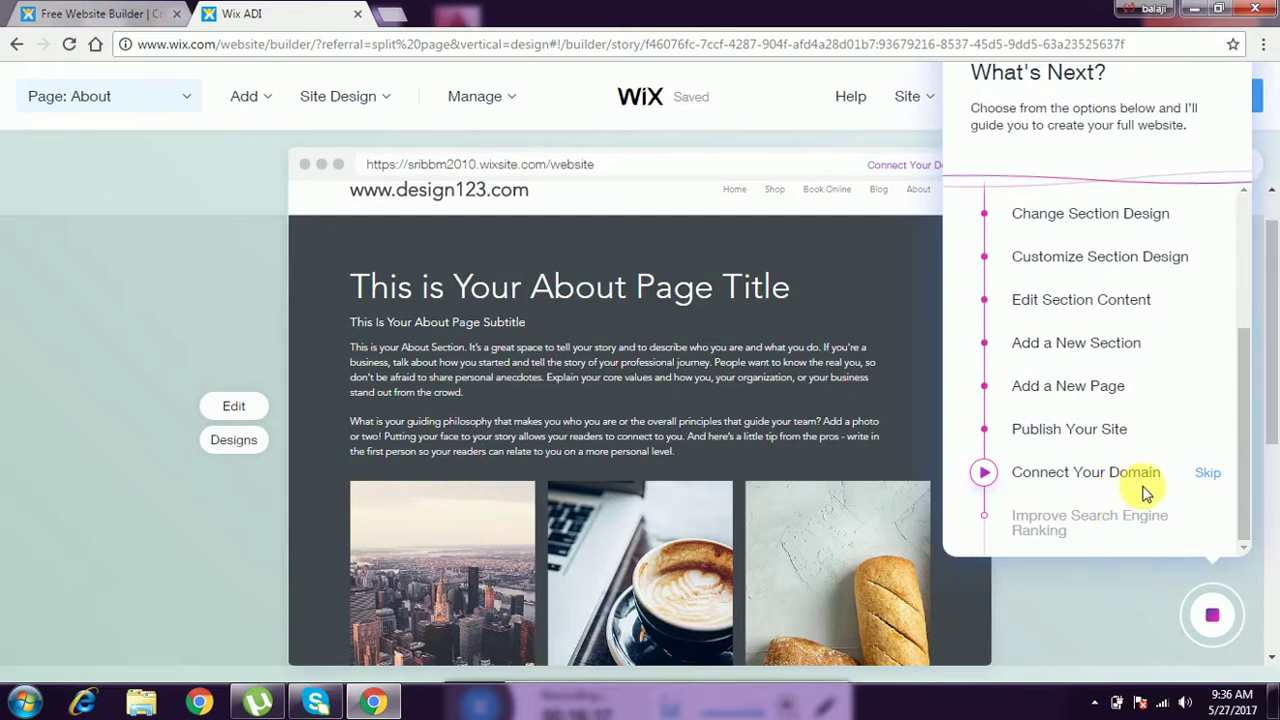
{"action": "left_click", "coordinate": [986, 474]}
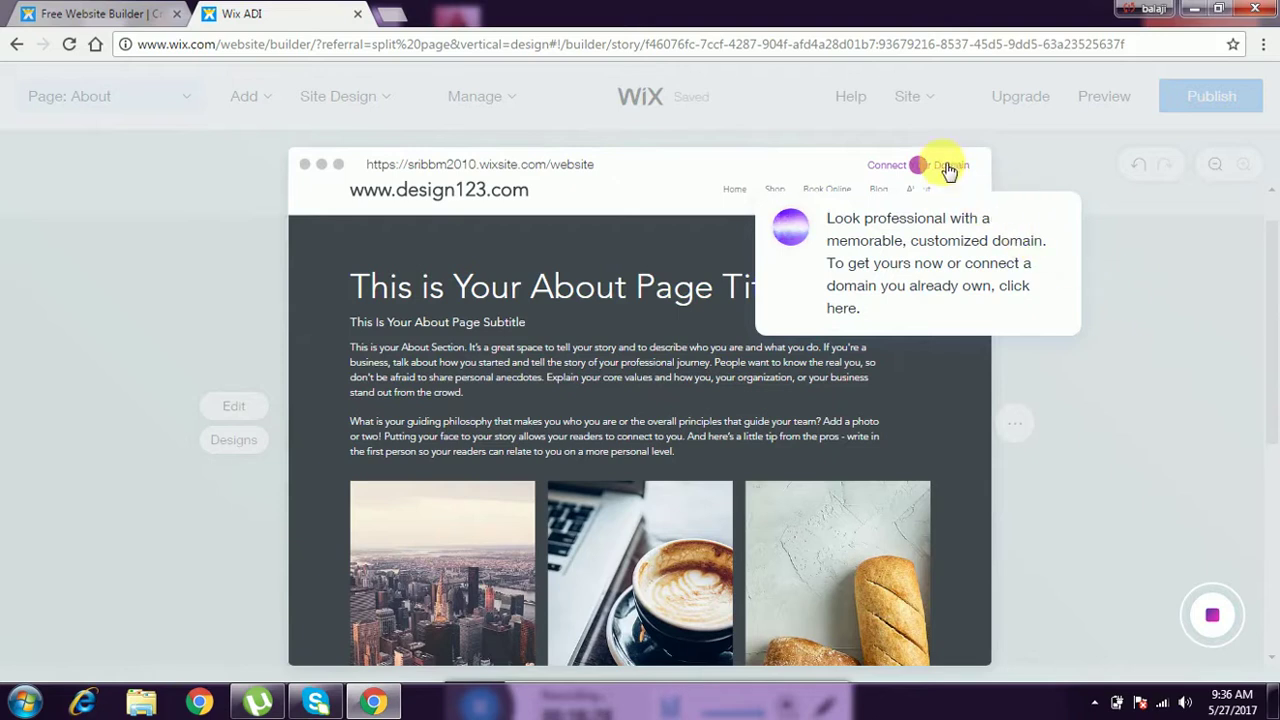
Close the Connect Your Domain dialog and the guide, then dismiss the auto-save notice
{"action": "left_click", "coordinate": [945, 166]}
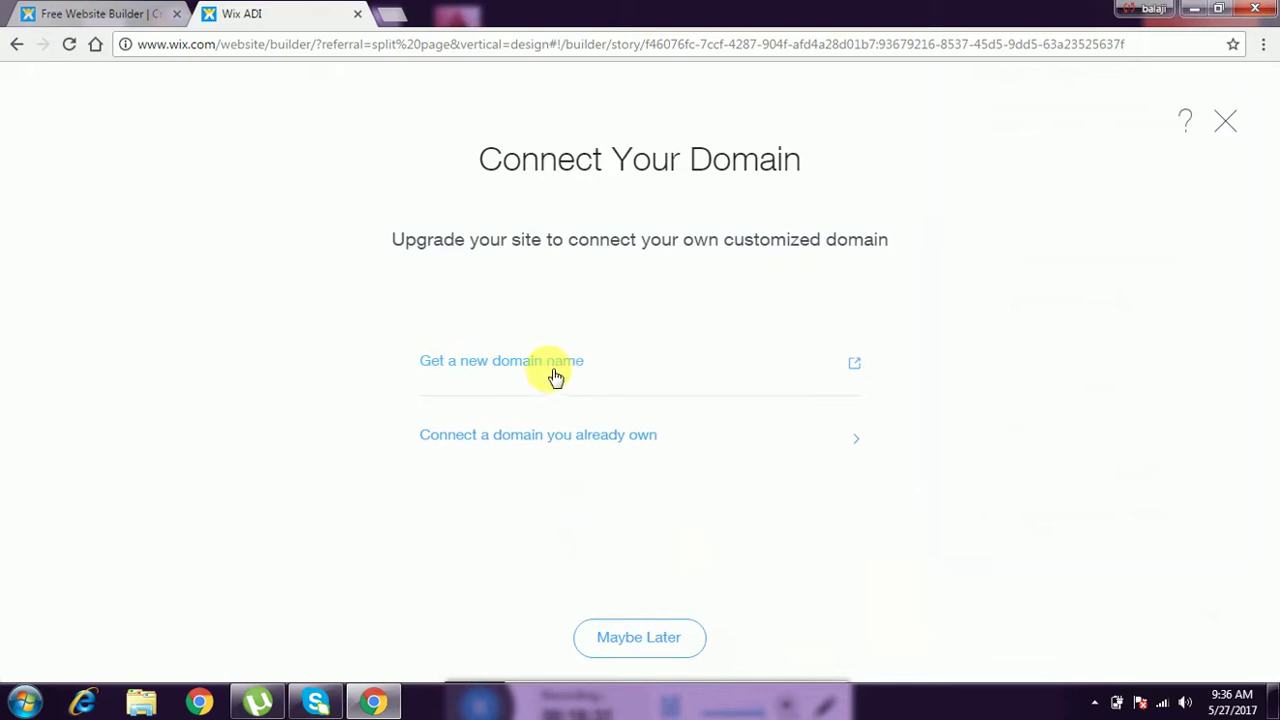
{"action": "left_click", "coordinate": [1228, 133]}
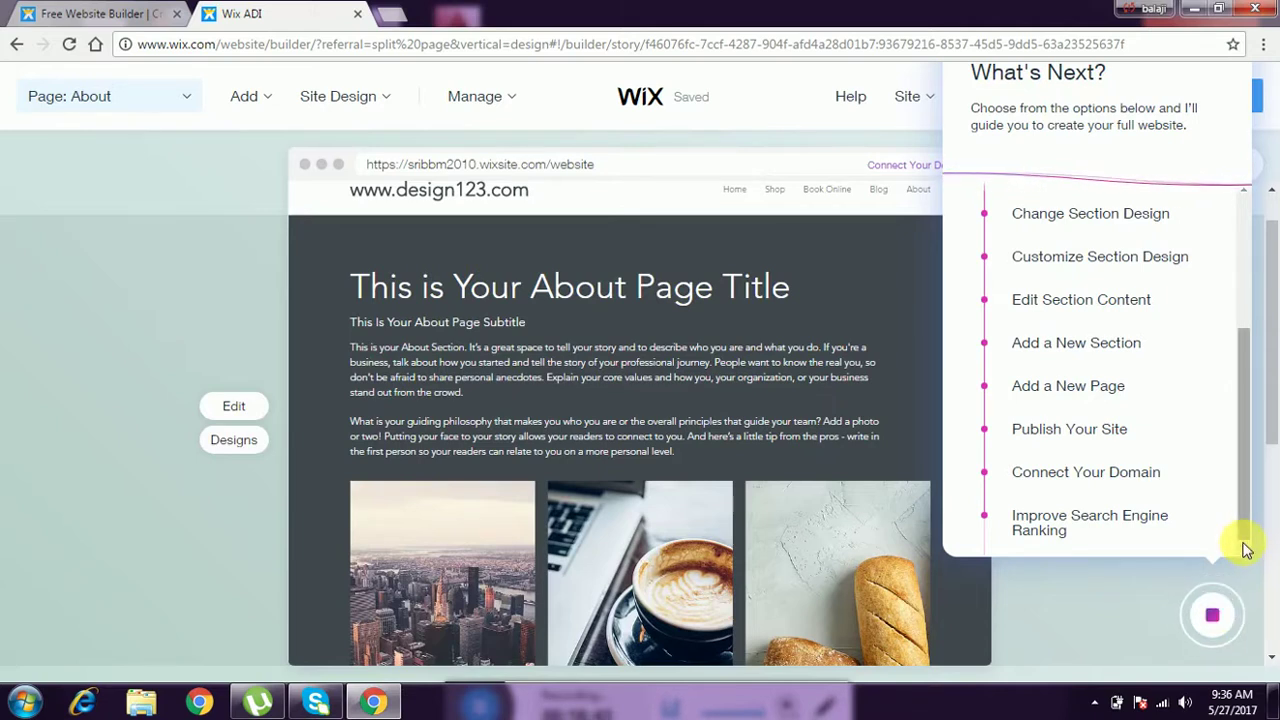
{"action": "left_click", "coordinate": [1217, 626]}
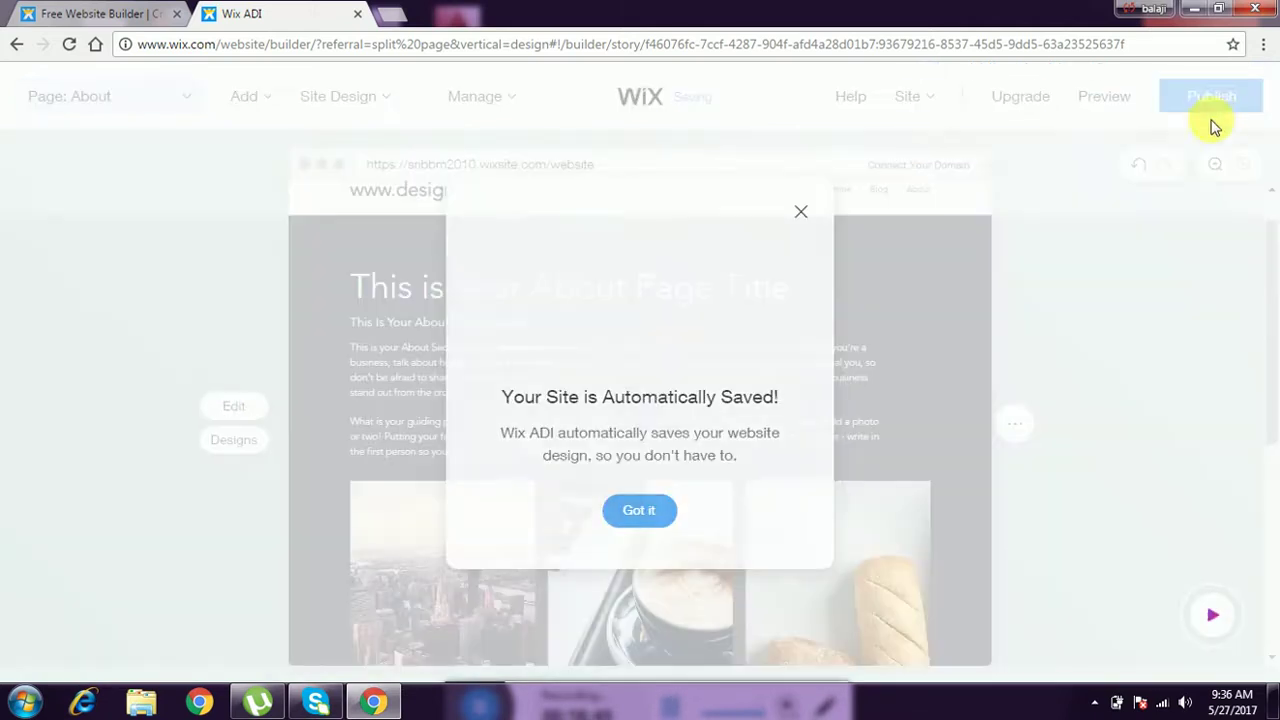
{"action": "left_click", "coordinate": [648, 520]}
{"action": "mouse_move", "coordinate": [928, 100]}
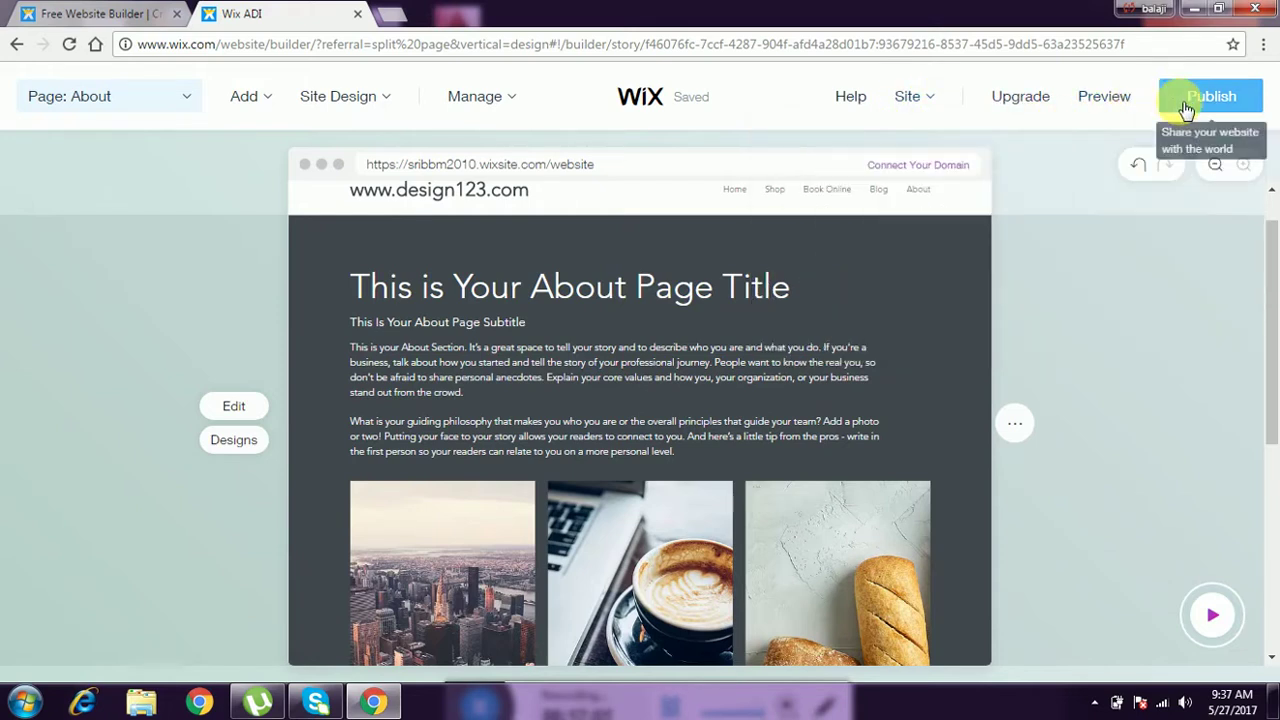
Republish the site and choose View Site to open it in a new tab
{"action": "left_click", "coordinate": [1183, 104]}
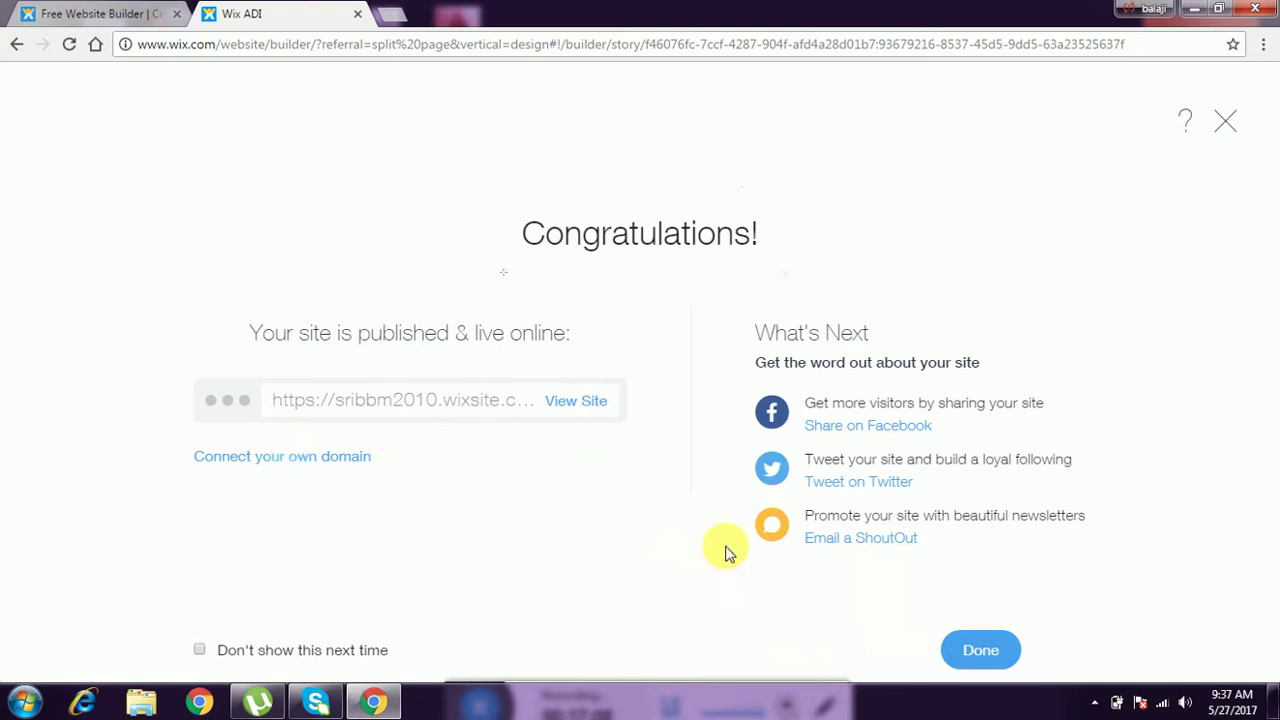
{"action": "left_click", "coordinate": [578, 402]}
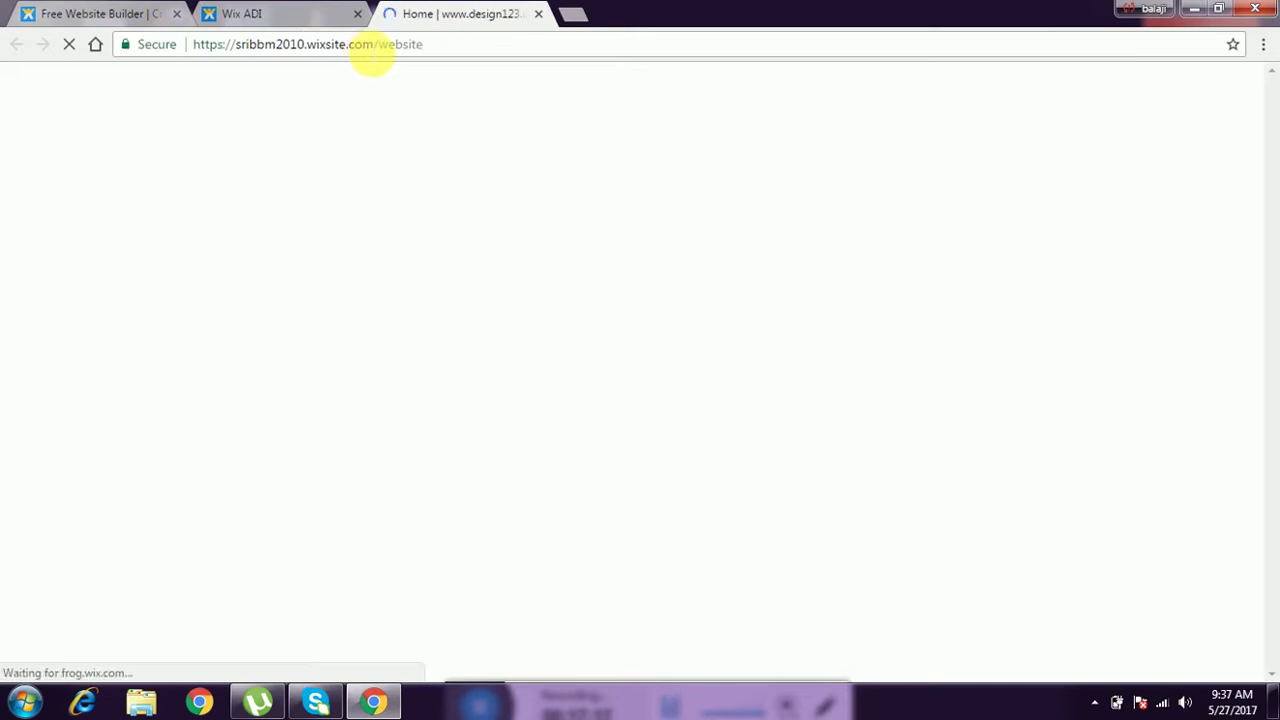
Copy the live site's web address from the still-loading tab's address bar
{"action": "left_click", "coordinate": [310, 14]}
{"action": "left_click", "coordinate": [415, 10]}
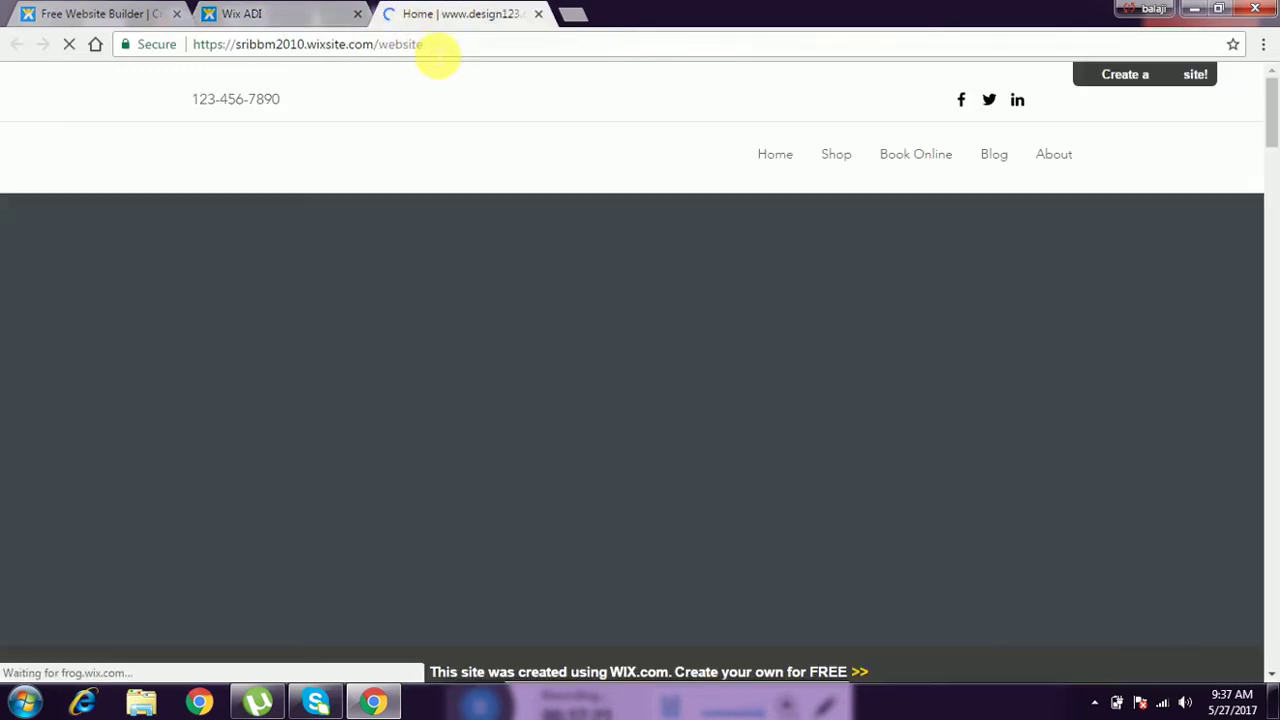
{"action": "left_click_drag", "start_coordinate": [437, 45], "coordinate": [149, 44]}
{"action": "right_click", "coordinate": [281, 50]}
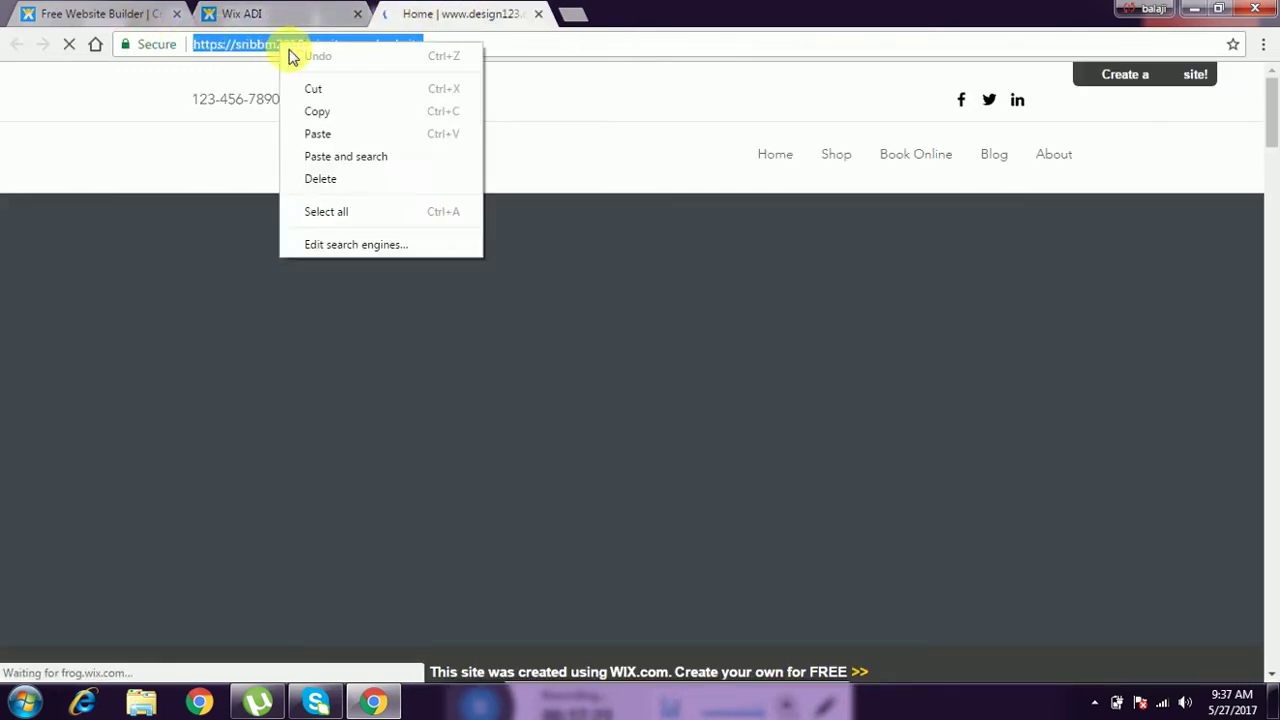
{"action": "left_click", "coordinate": [333, 110]}
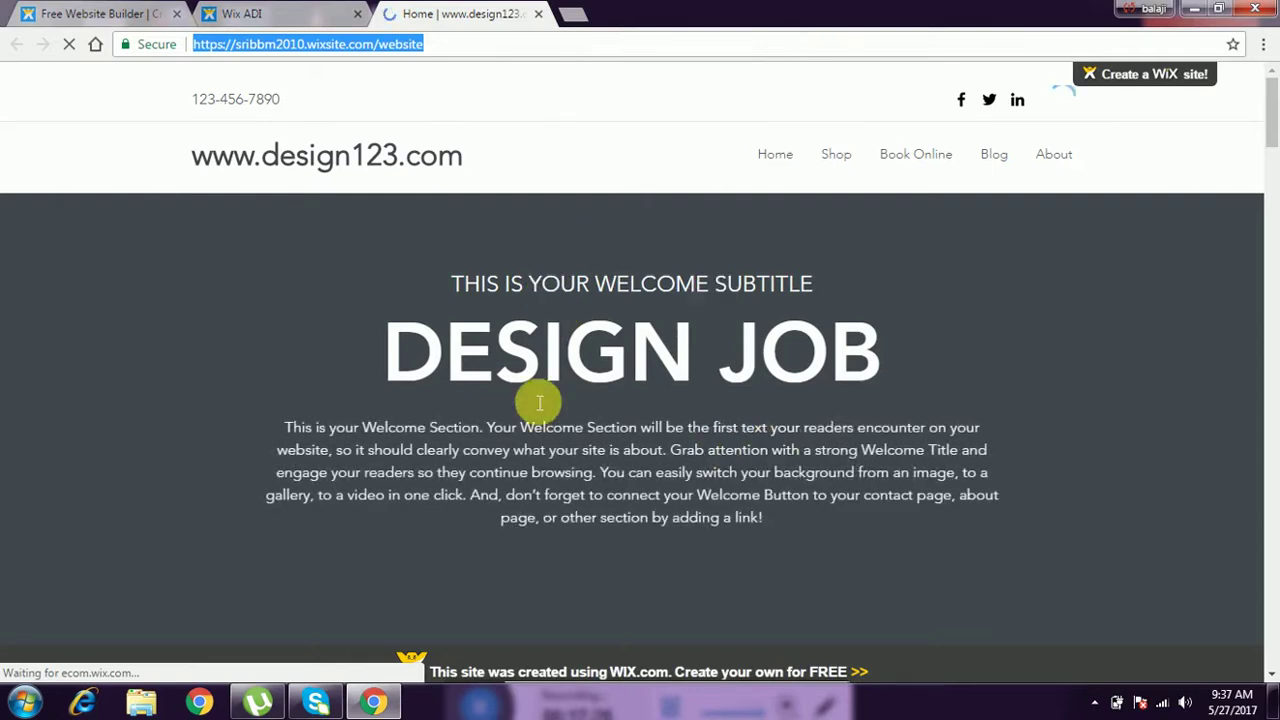
{"action": "scroll", "coordinate": [610, 390], "scroll_direction": "down", "scroll_amount": 3}
{"action": "scroll", "coordinate": [629, 388], "scroll_direction": "down", "scroll_amount": 3}
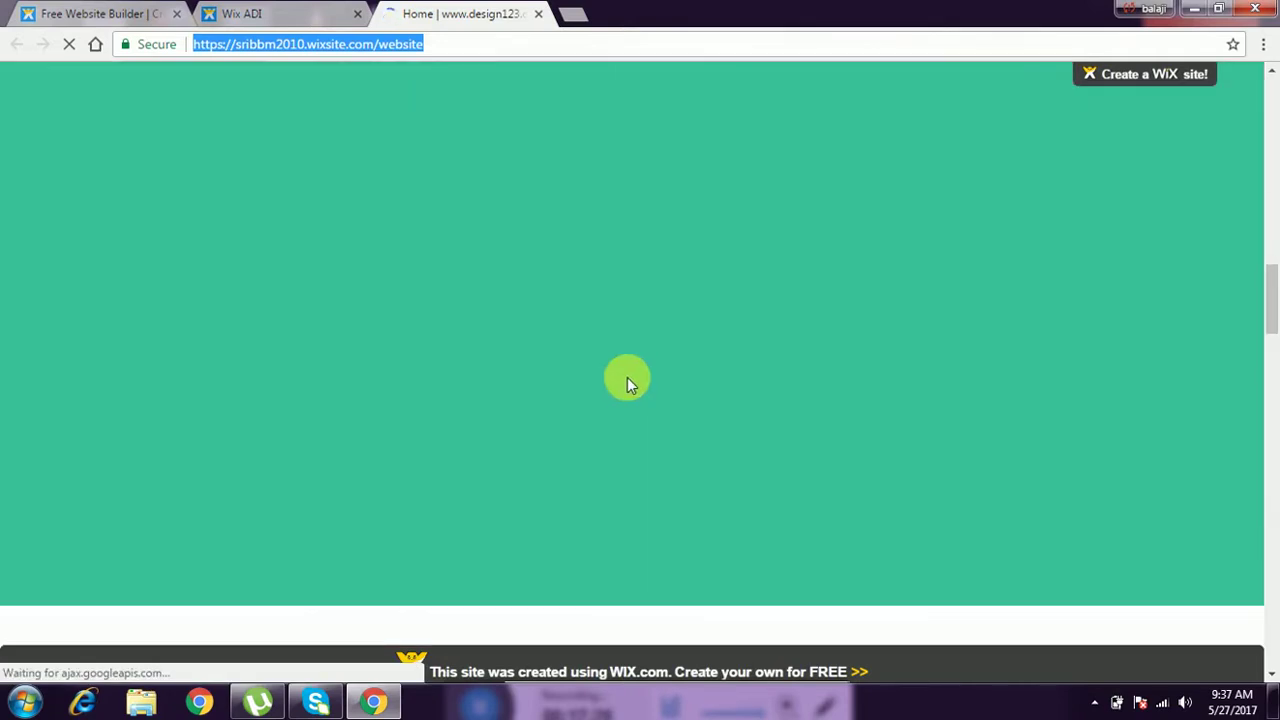
{"action": "scroll", "coordinate": [628, 375], "scroll_direction": "up", "scroll_amount": 4}
{"action": "scroll", "coordinate": [638, 380], "scroll_direction": "up", "scroll_amount": 2}
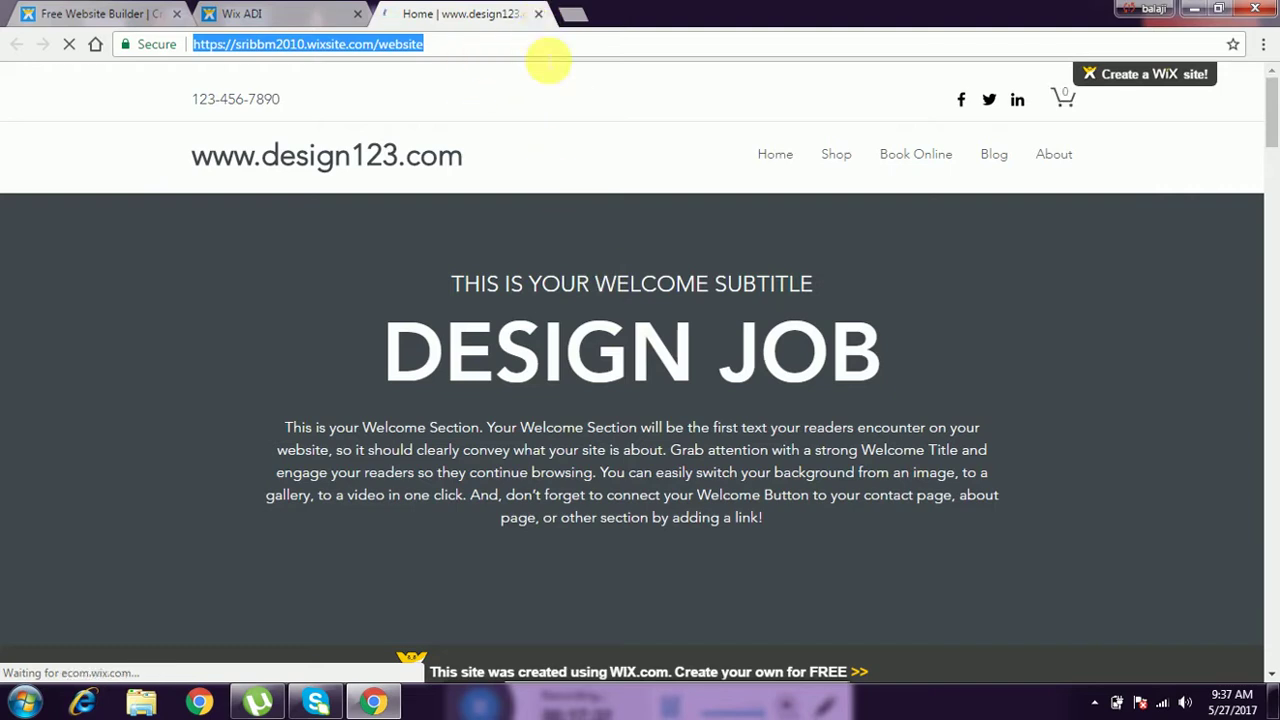
Close the loading tab and load the copied address in a new tab with Paste and go
{"action": "left_click", "coordinate": [538, 16]}
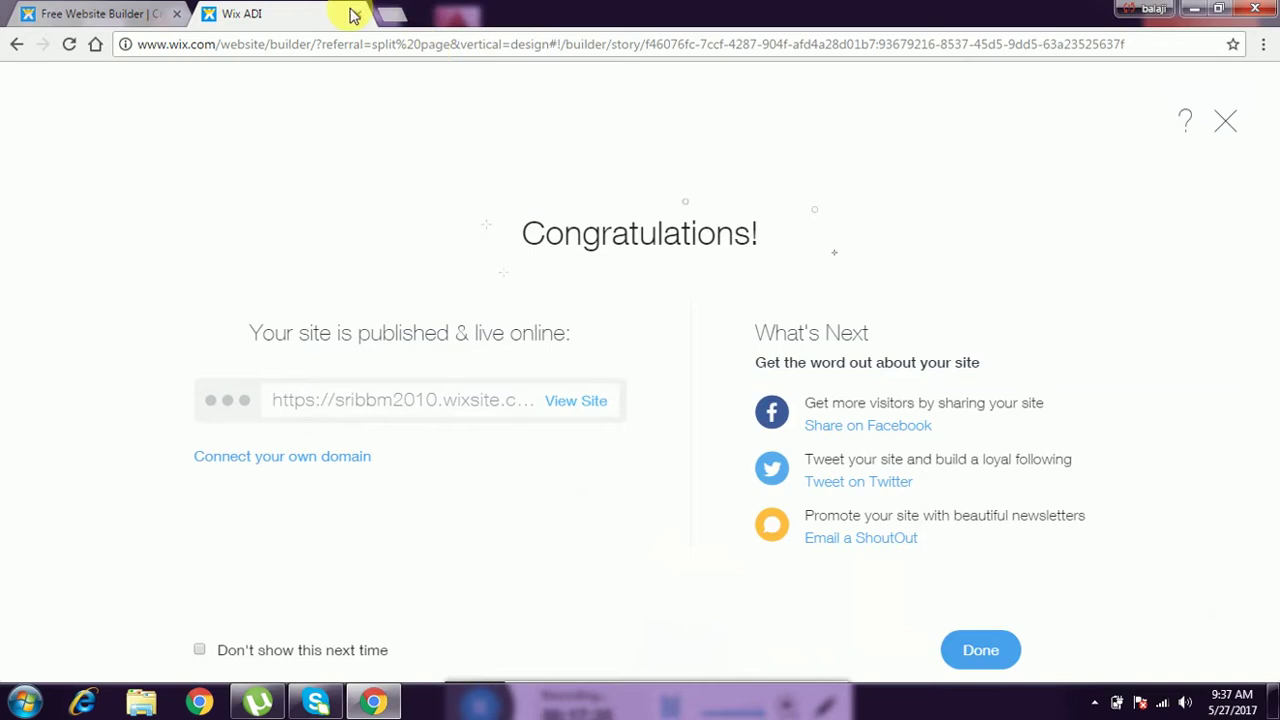
{"action": "left_click", "coordinate": [404, 12]}
{"action": "right_click", "coordinate": [411, 46]}
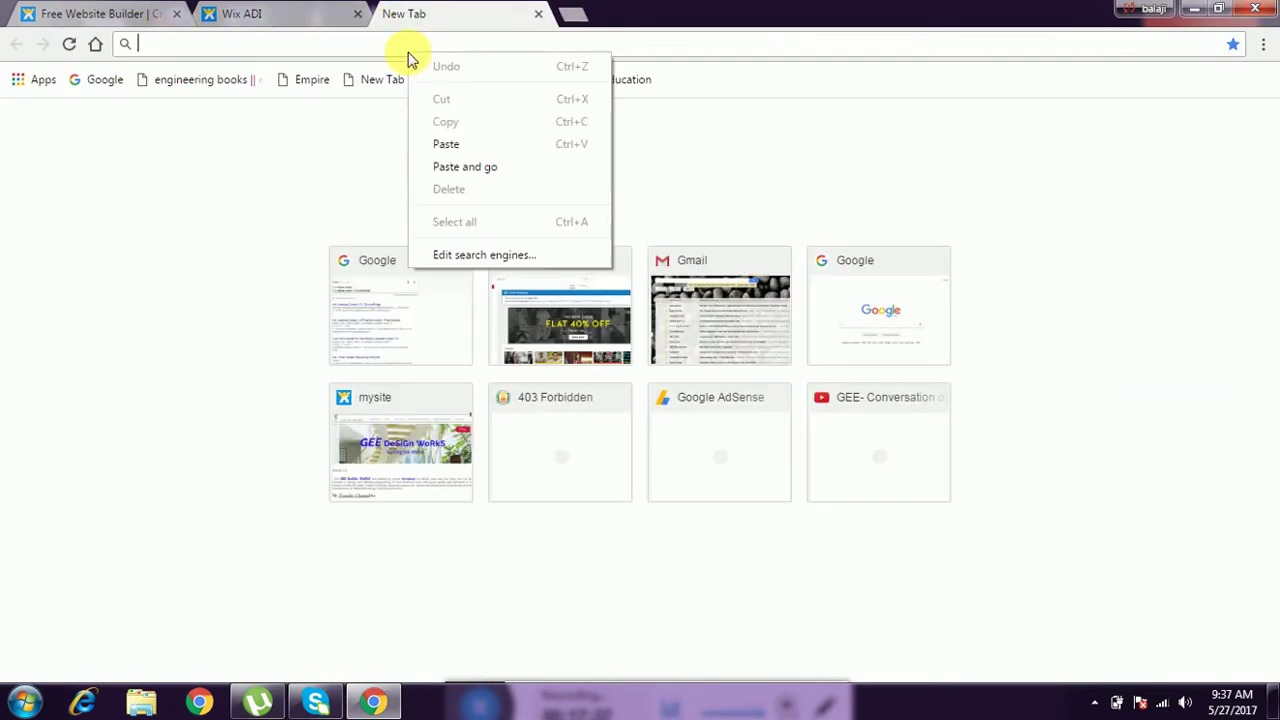
{"action": "left_click", "coordinate": [463, 170]}
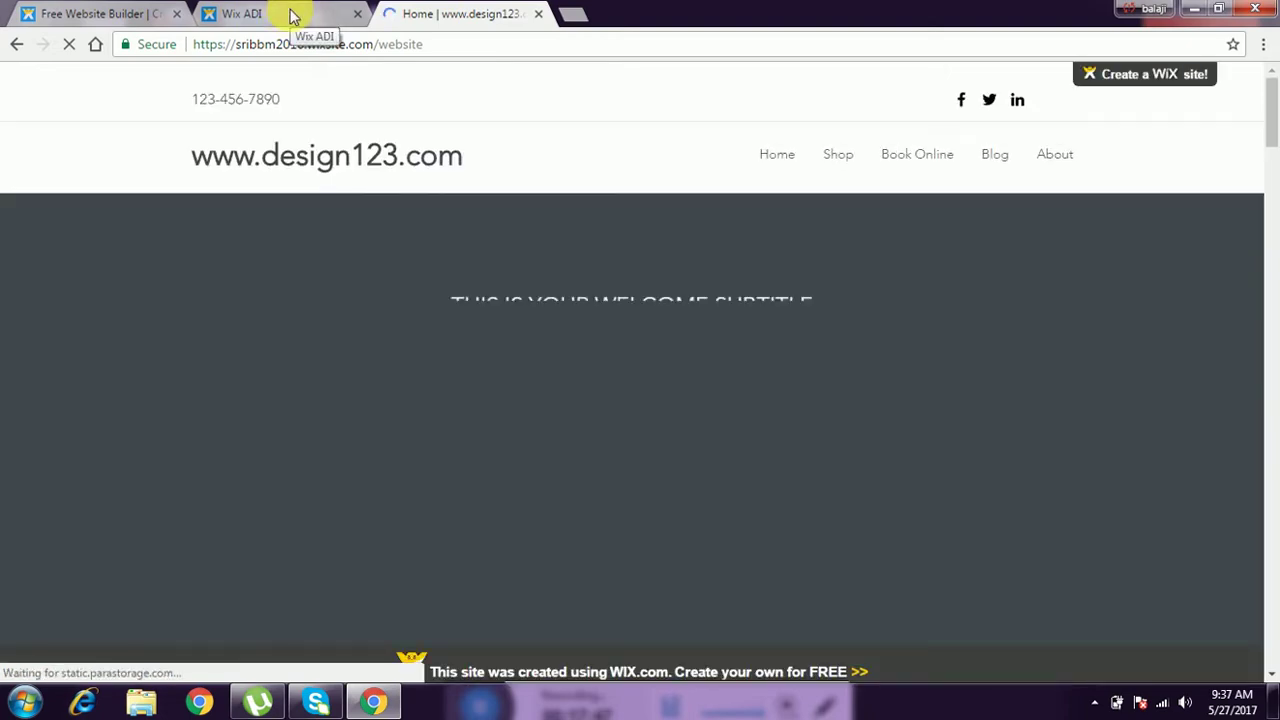
Dismiss the Wix publish congratulations dialog and return to the live design123.com tab
{"action": "left_click", "coordinate": [313, 12]}
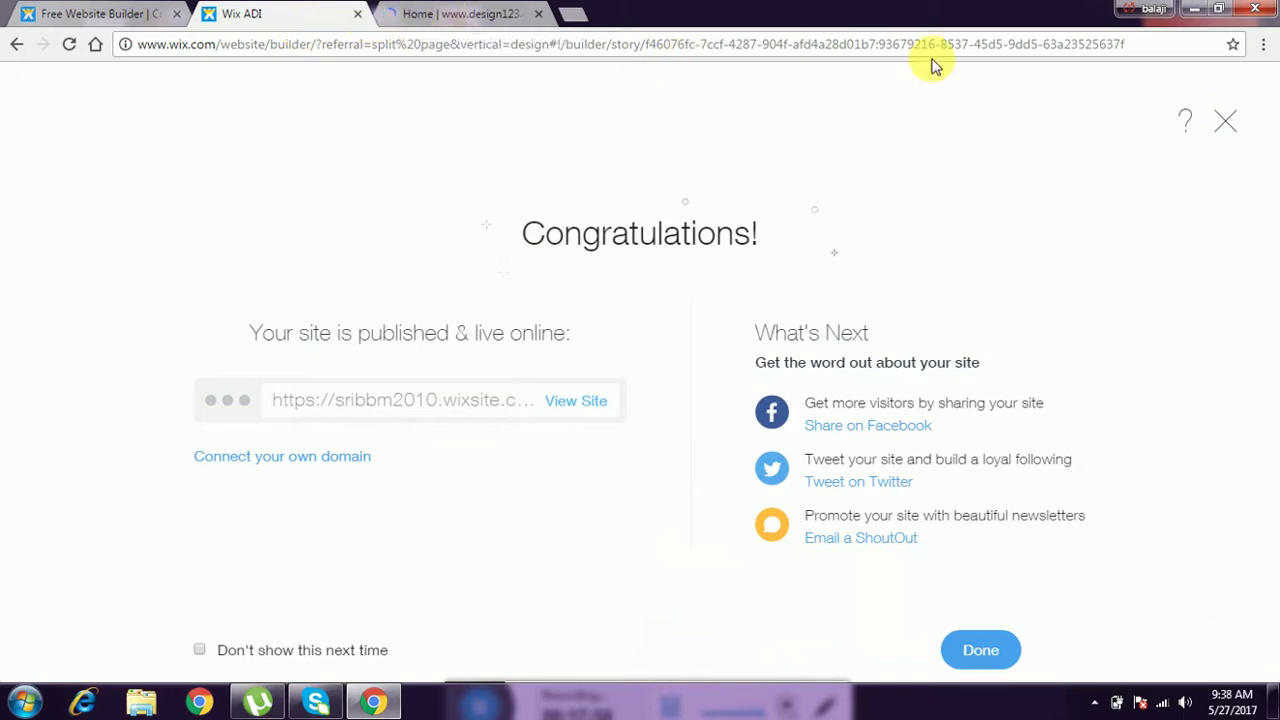
{"action": "left_click", "coordinate": [1226, 121]}
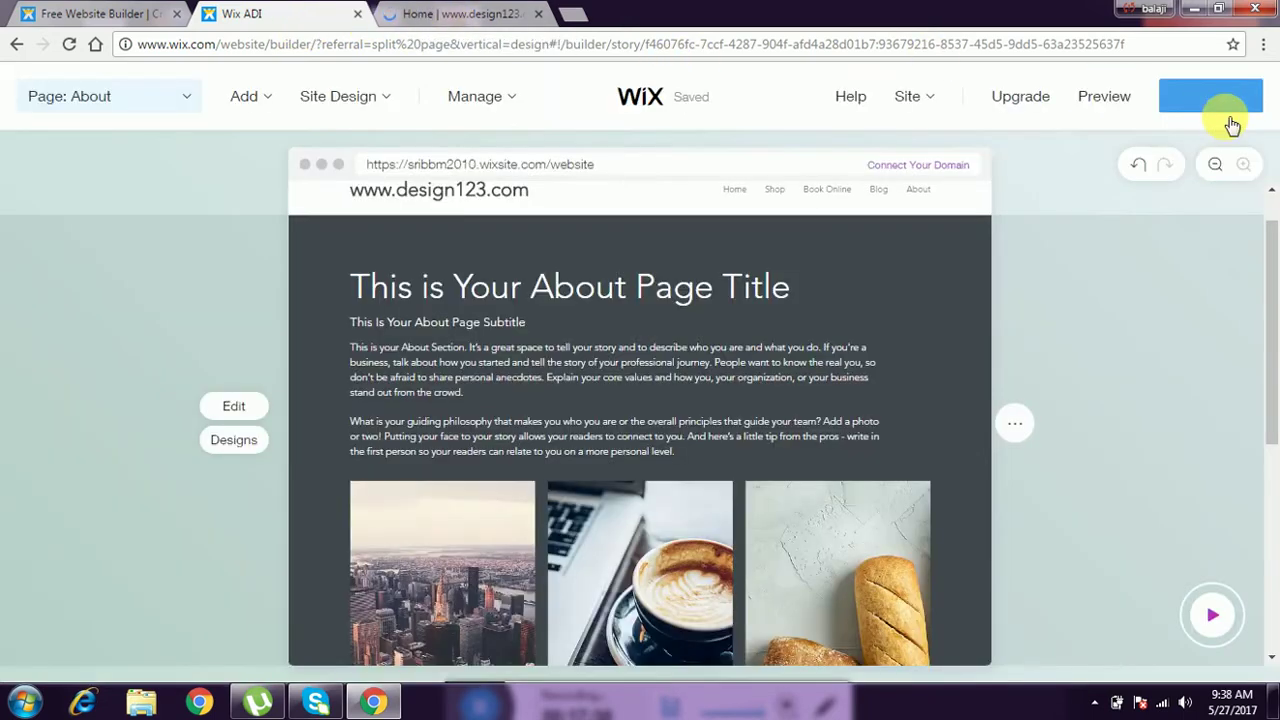
{"action": "left_click", "coordinate": [478, 14]}
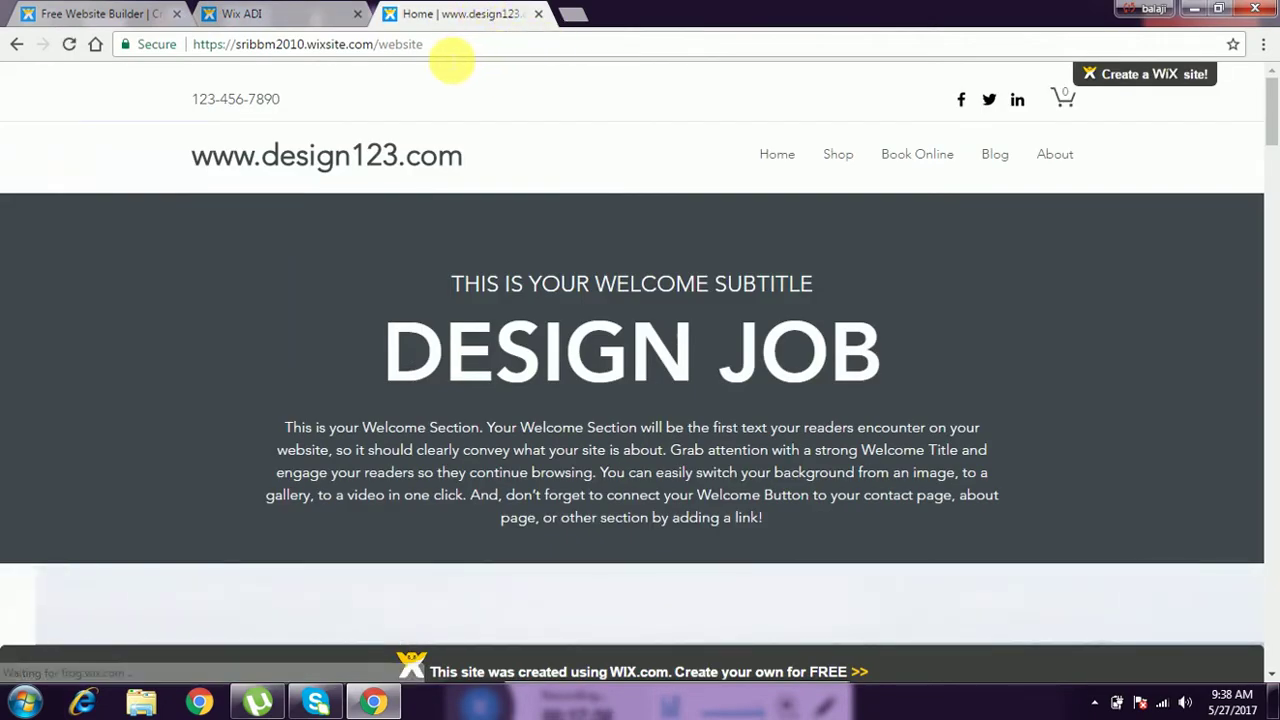
Enter the geedesignworks.wixsite.com/mysite address in Chrome, which runs a web search, then begin retyping it
{"action": "left_click", "coordinate": [443, 52]}
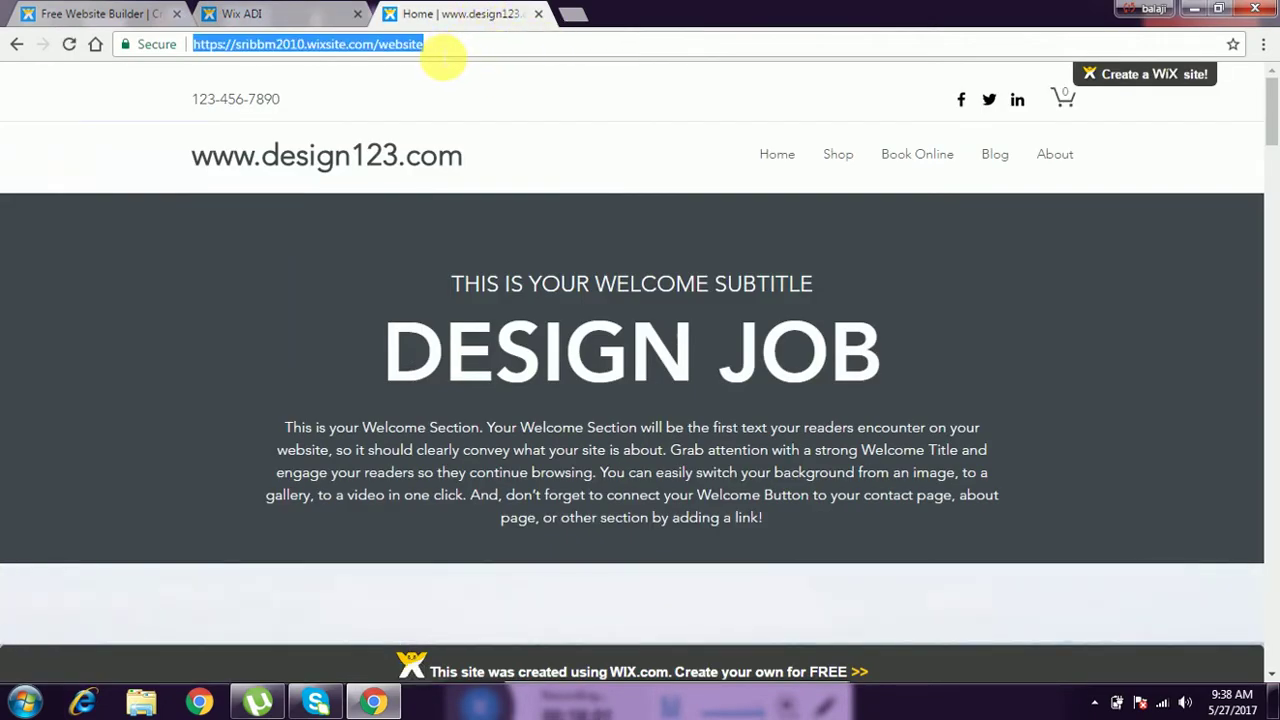
{"action": "type", "text": "ww"}
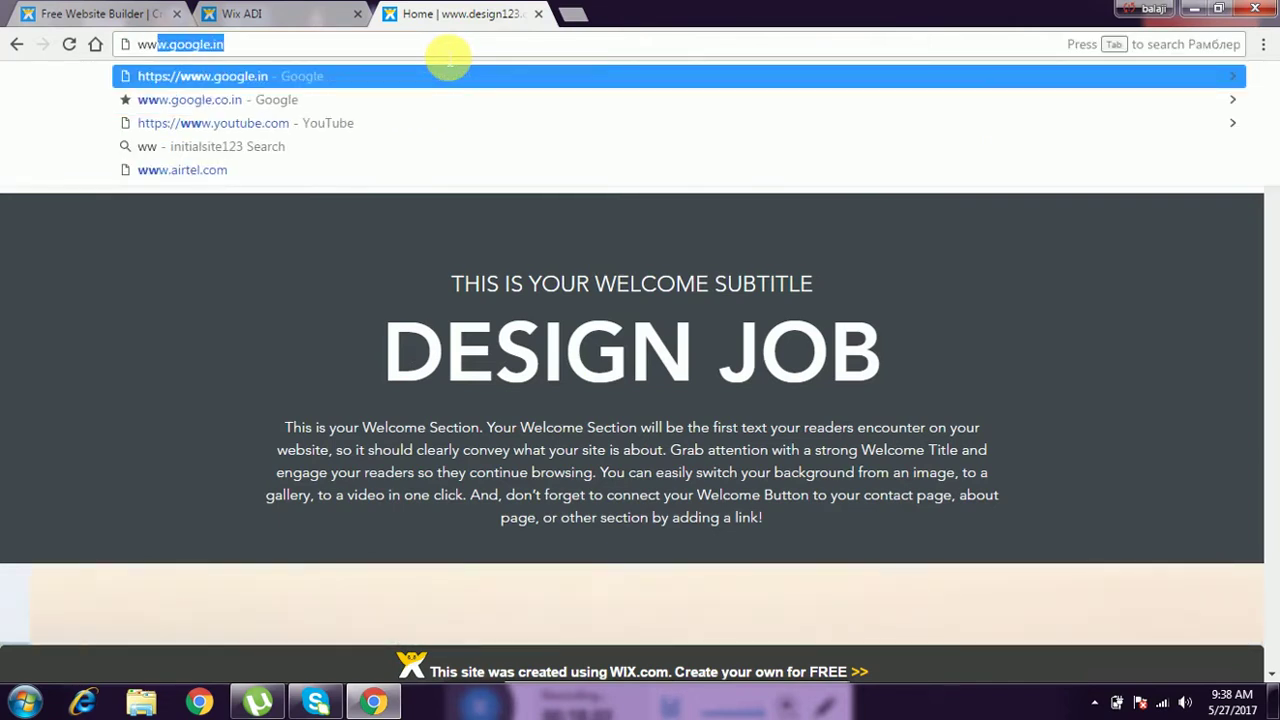
{"action": "type", "text": "w.g"}
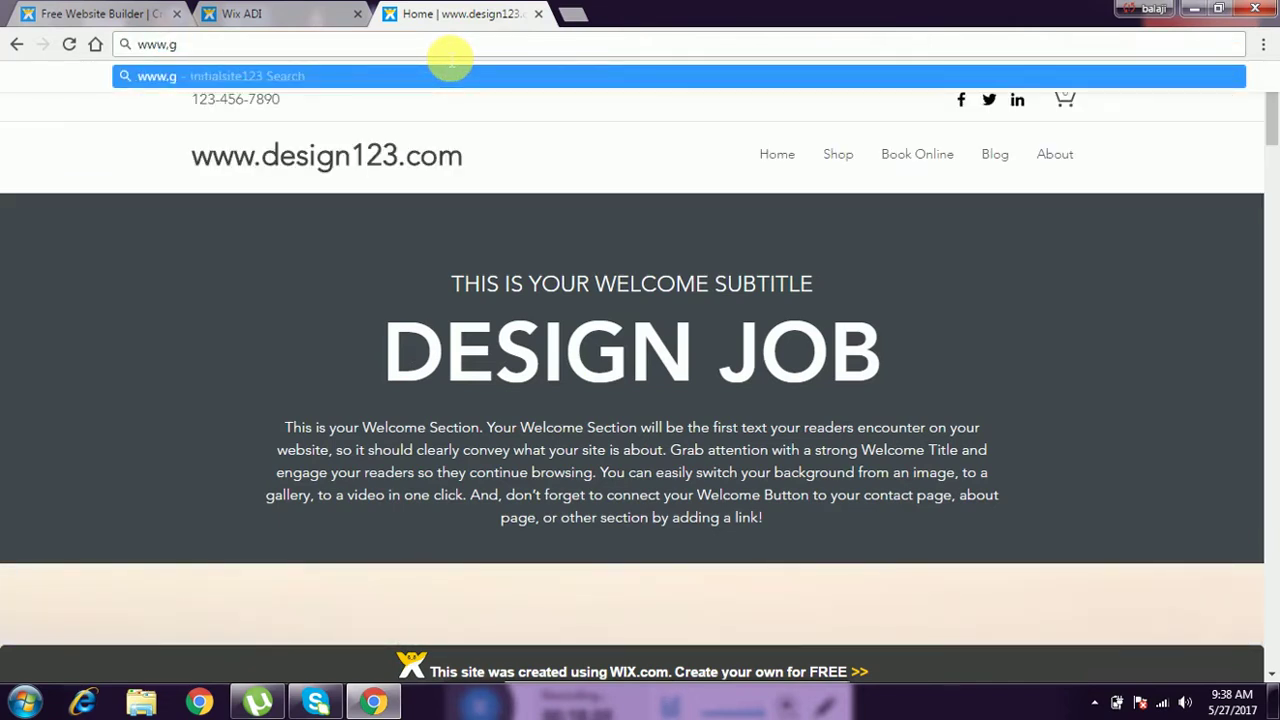
{"action": "type", "text": "ede"}
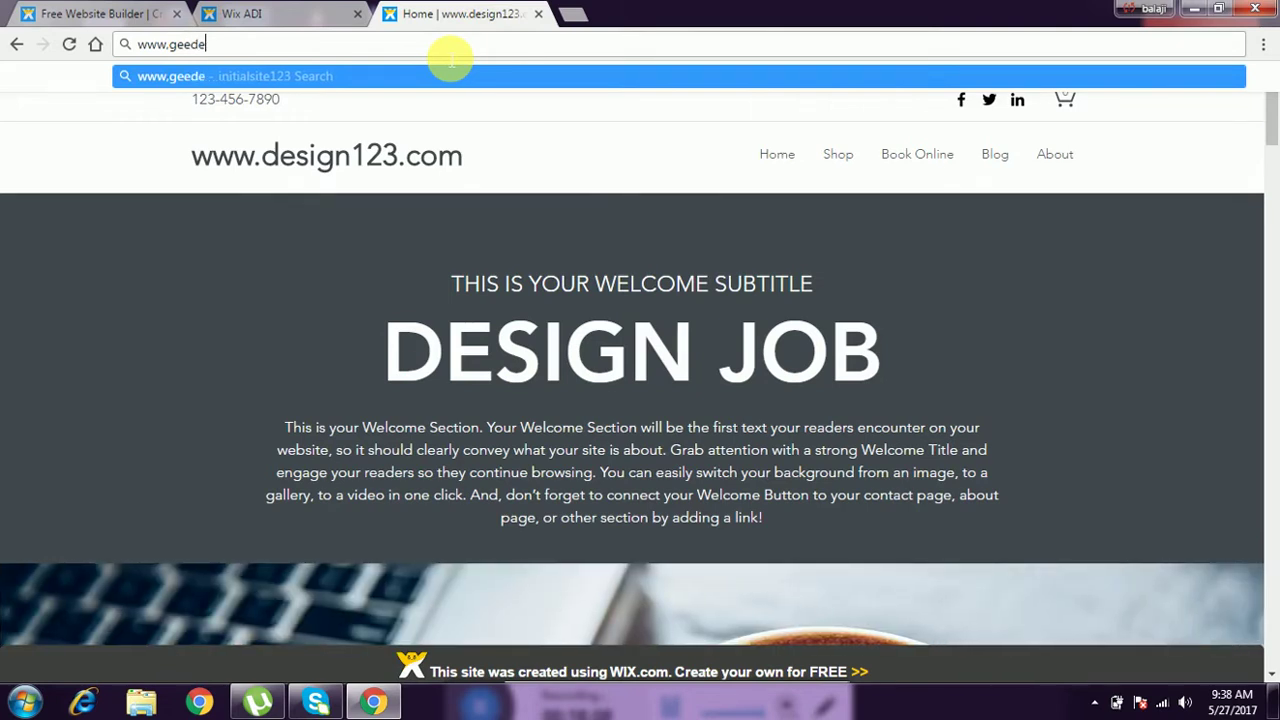
{"action": "type", "text": "g"}
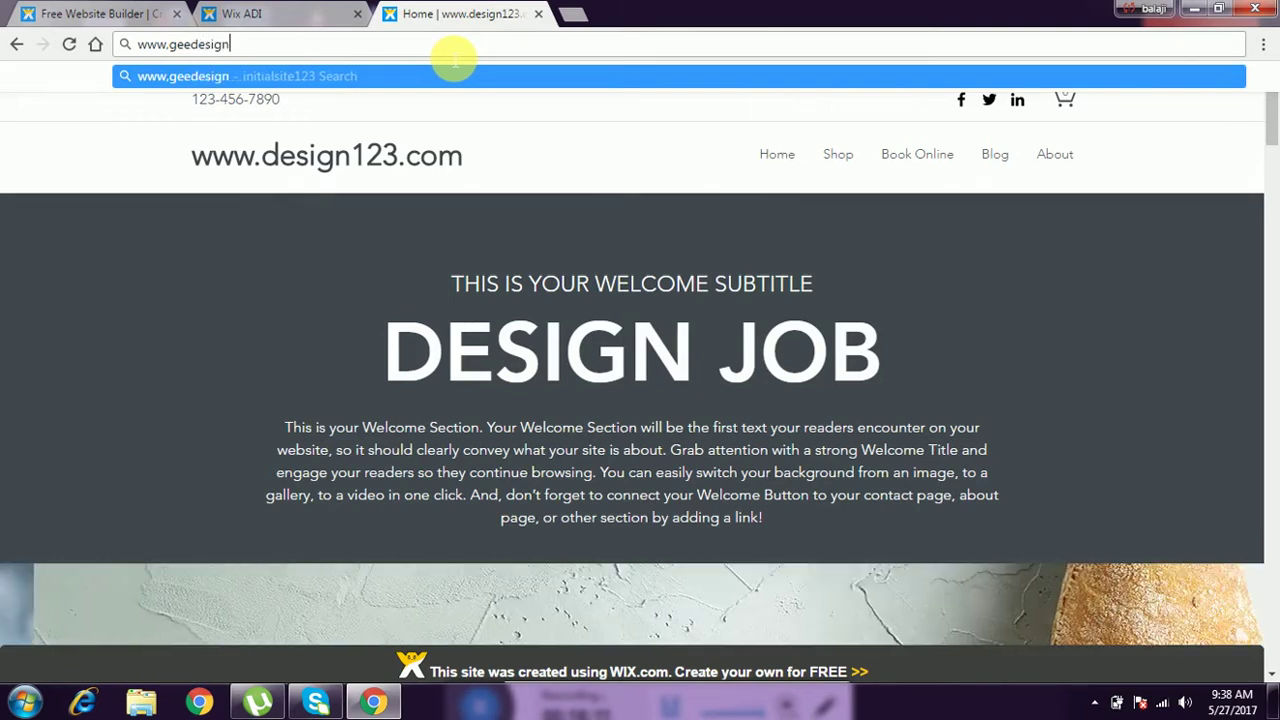
{"action": "type", "text": "n"}
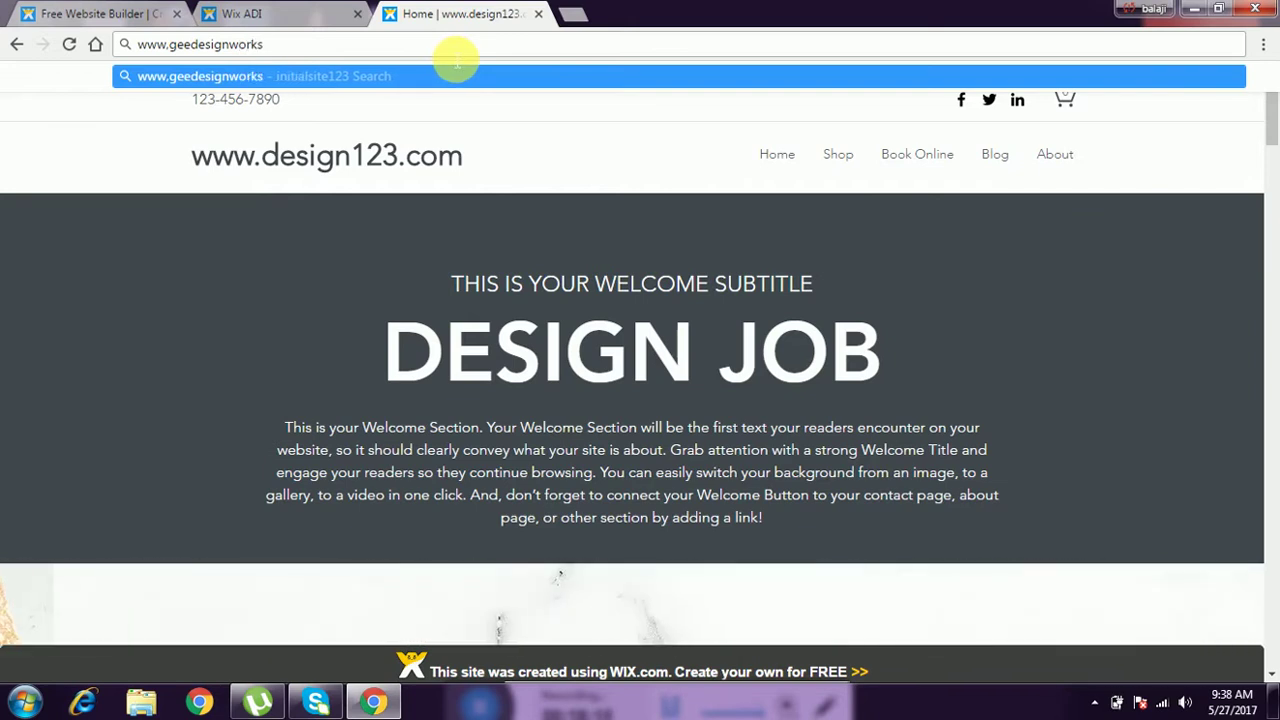
{"action": "type", "text": ".wixsi"}
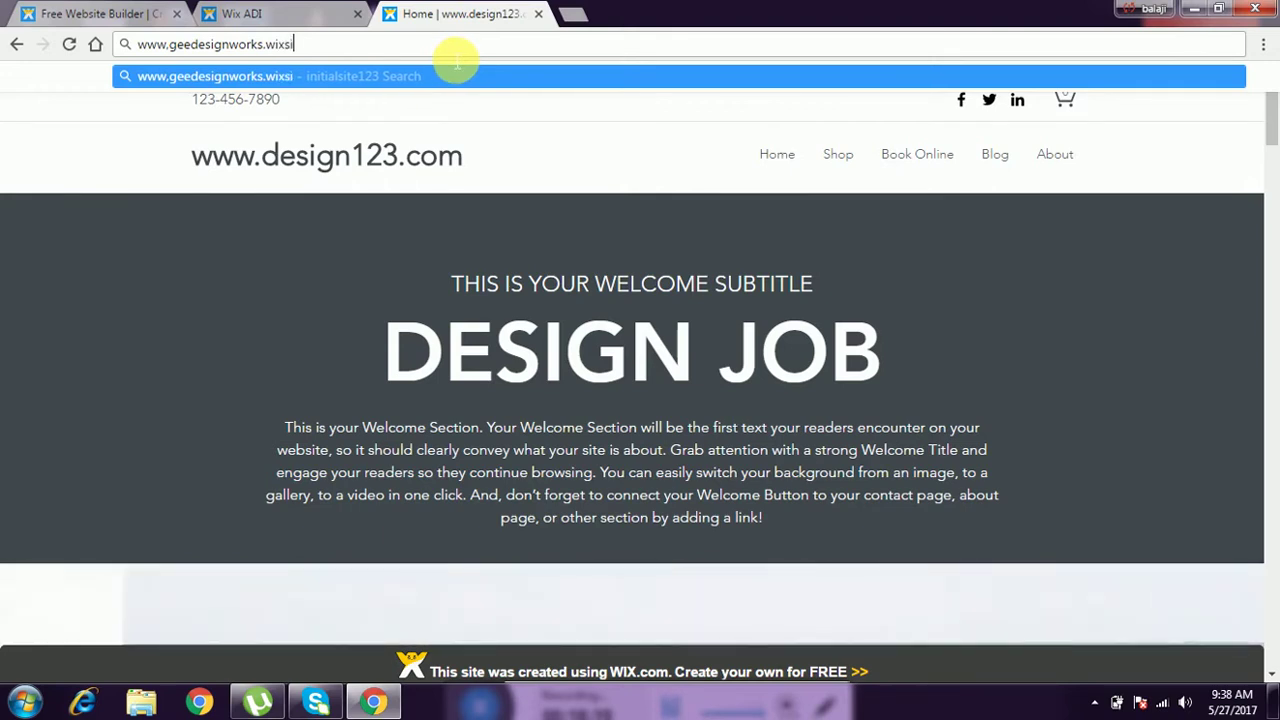
{"action": "type", "text": "te."}
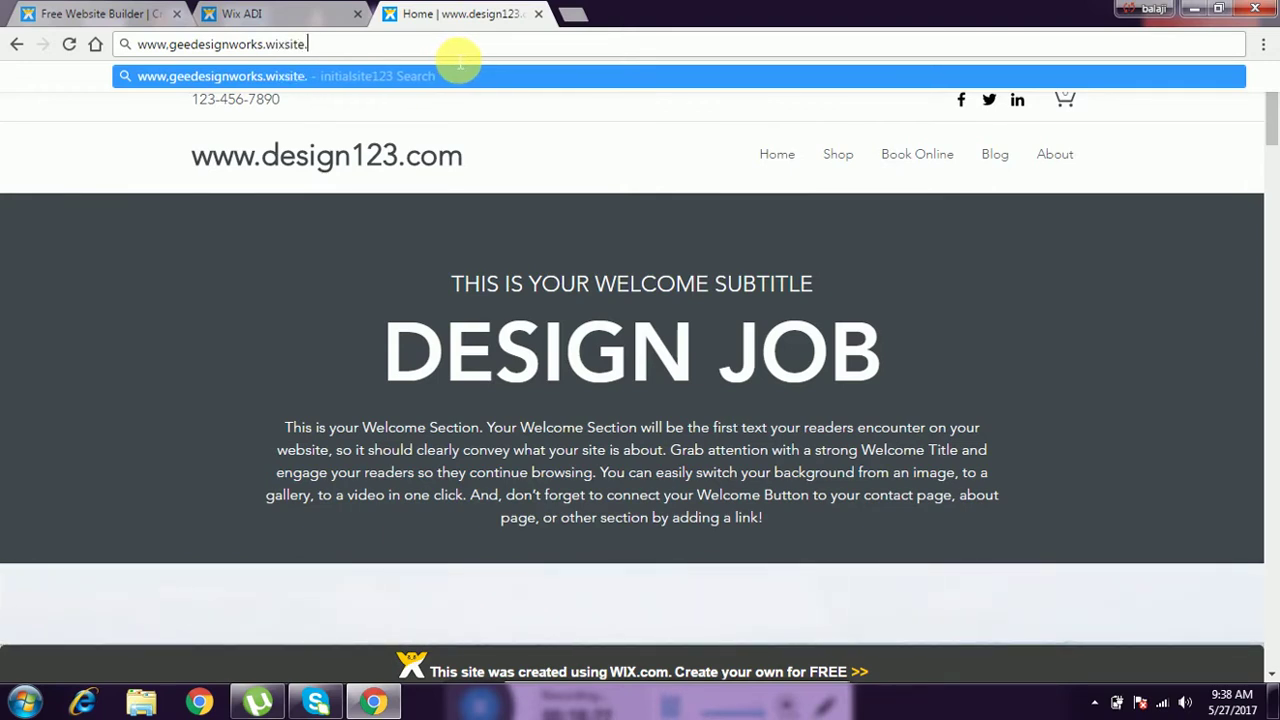
{"action": "type", "text": "/"}
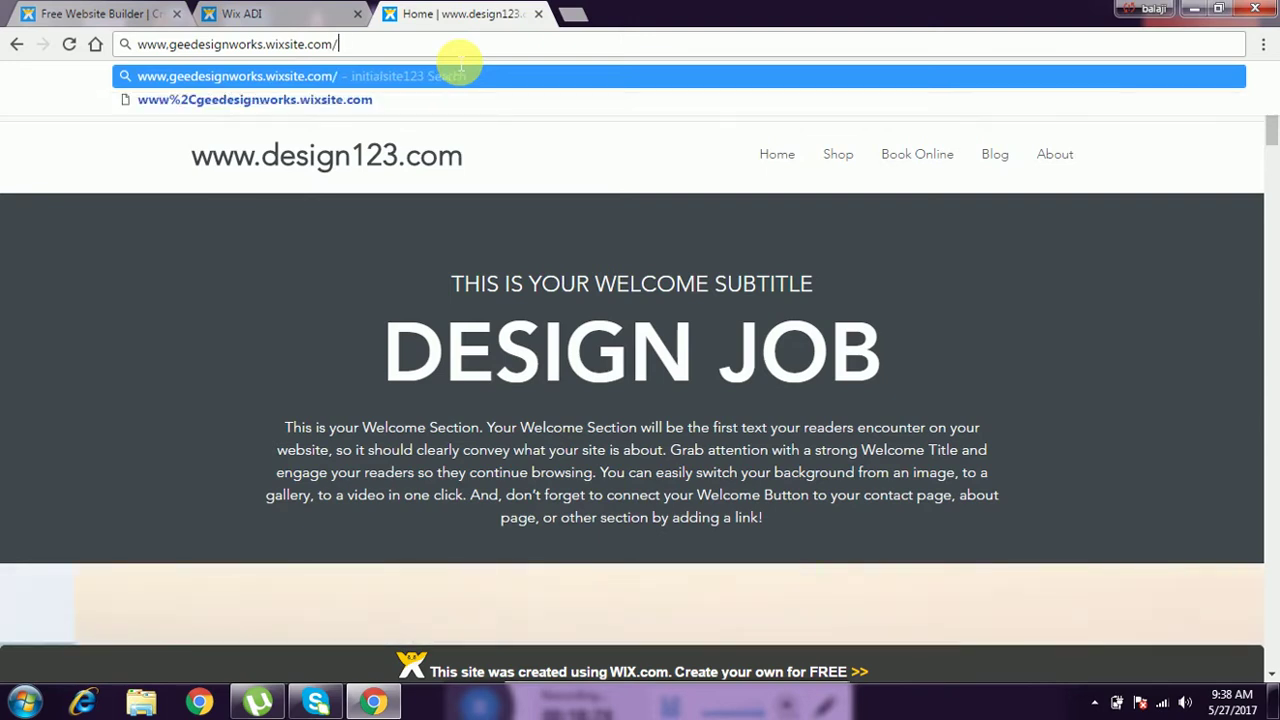
{"action": "type", "text": "mo"}
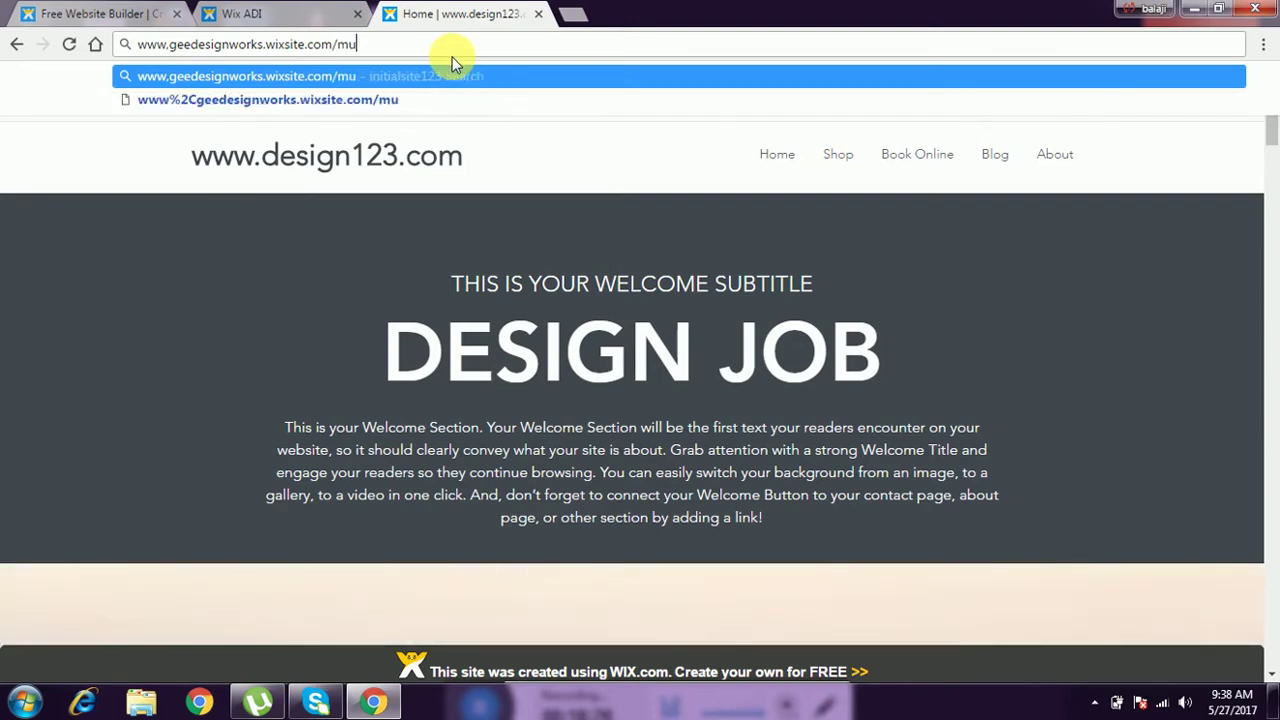
{"action": "key", "text": "BackSpace"}
{"action": "type", "text": "y"}
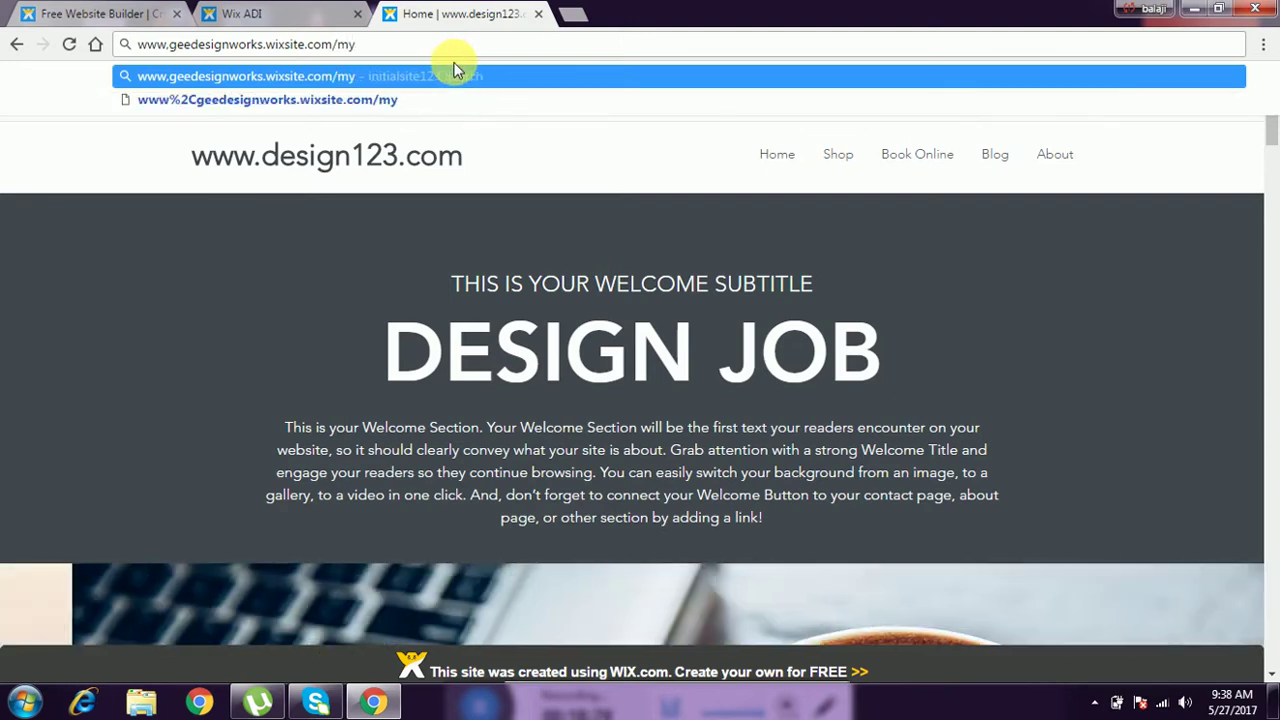
{"action": "type", "text": "site"}
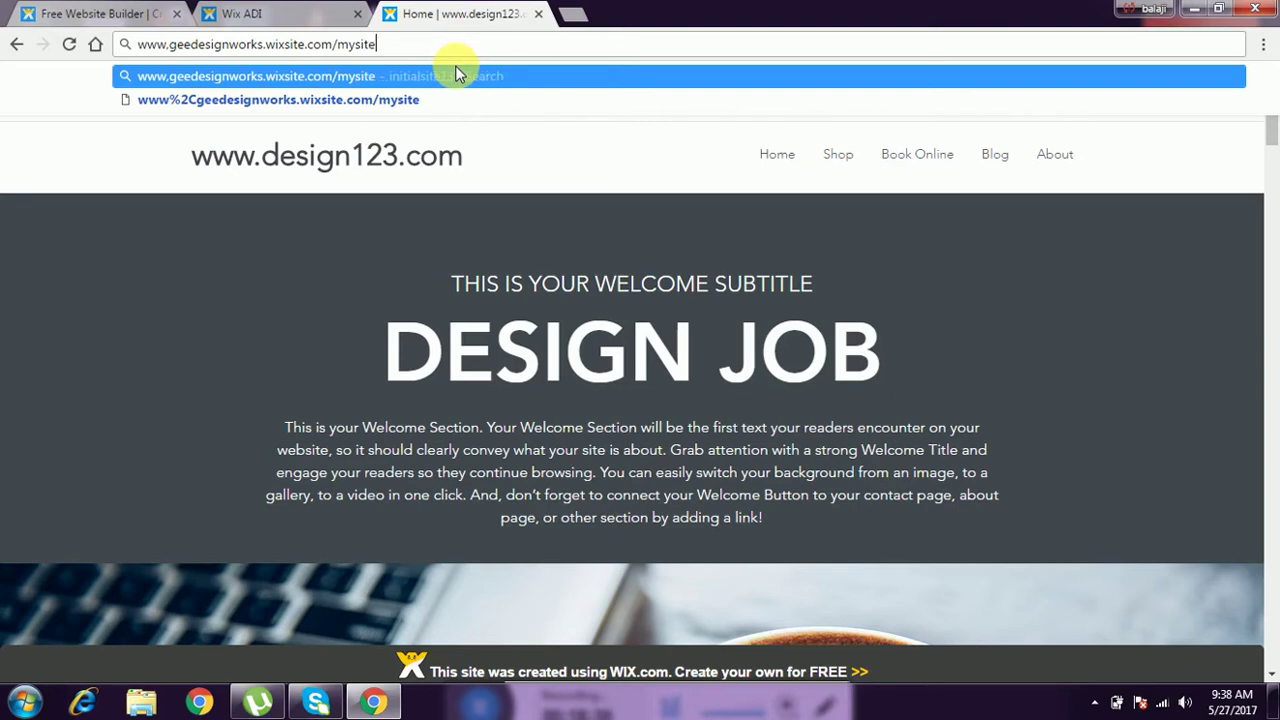
{"action": "key", "text": "Return"}
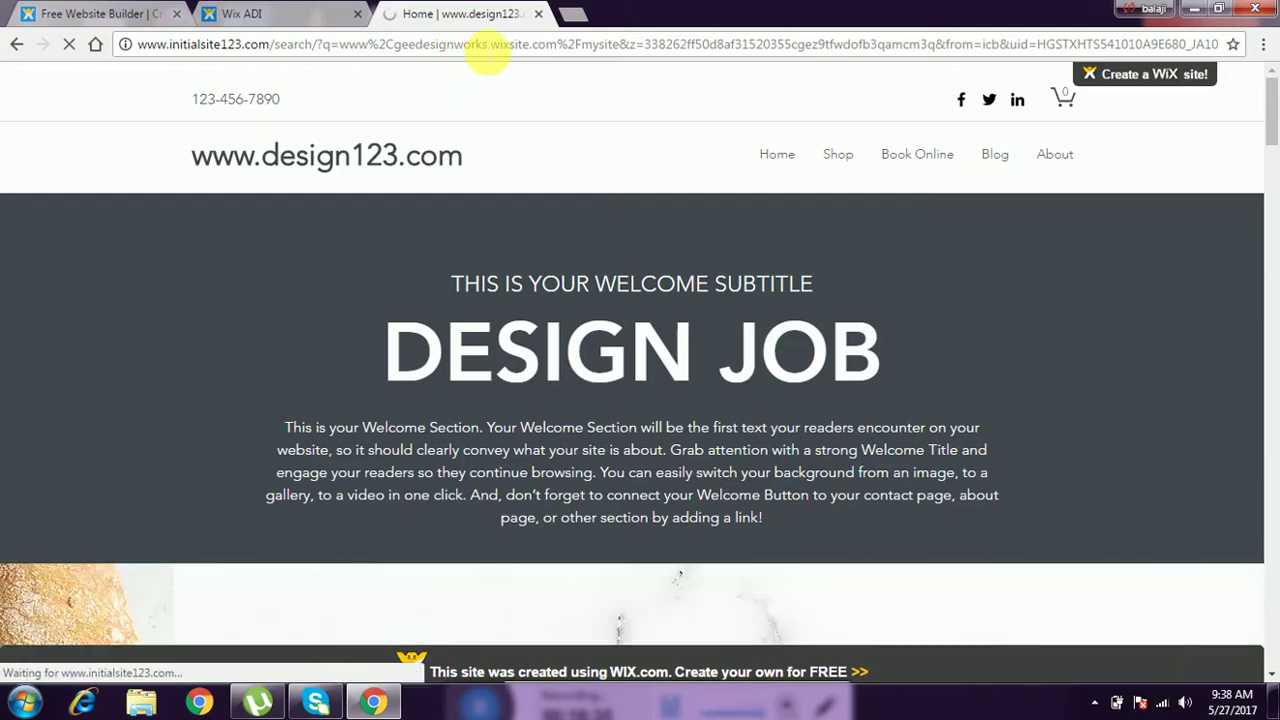
{"action": "left_click", "coordinate": [480, 47]}
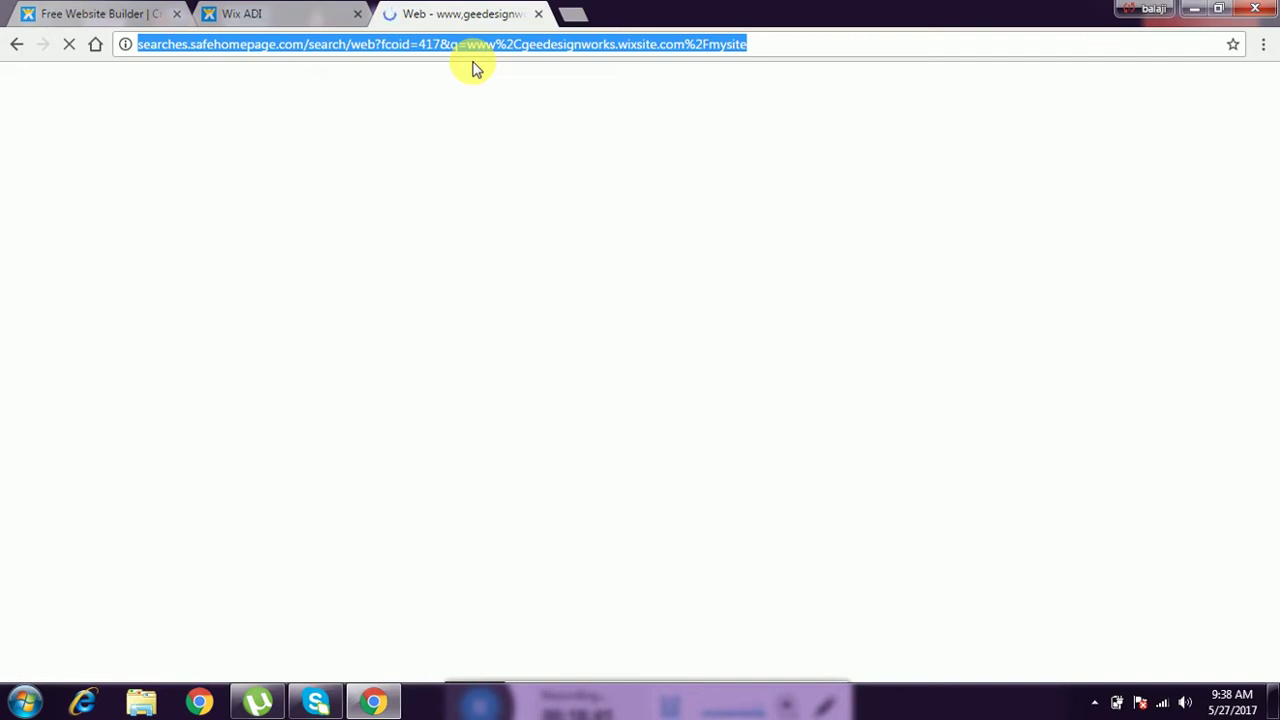
{"action": "type", "text": "ww"}
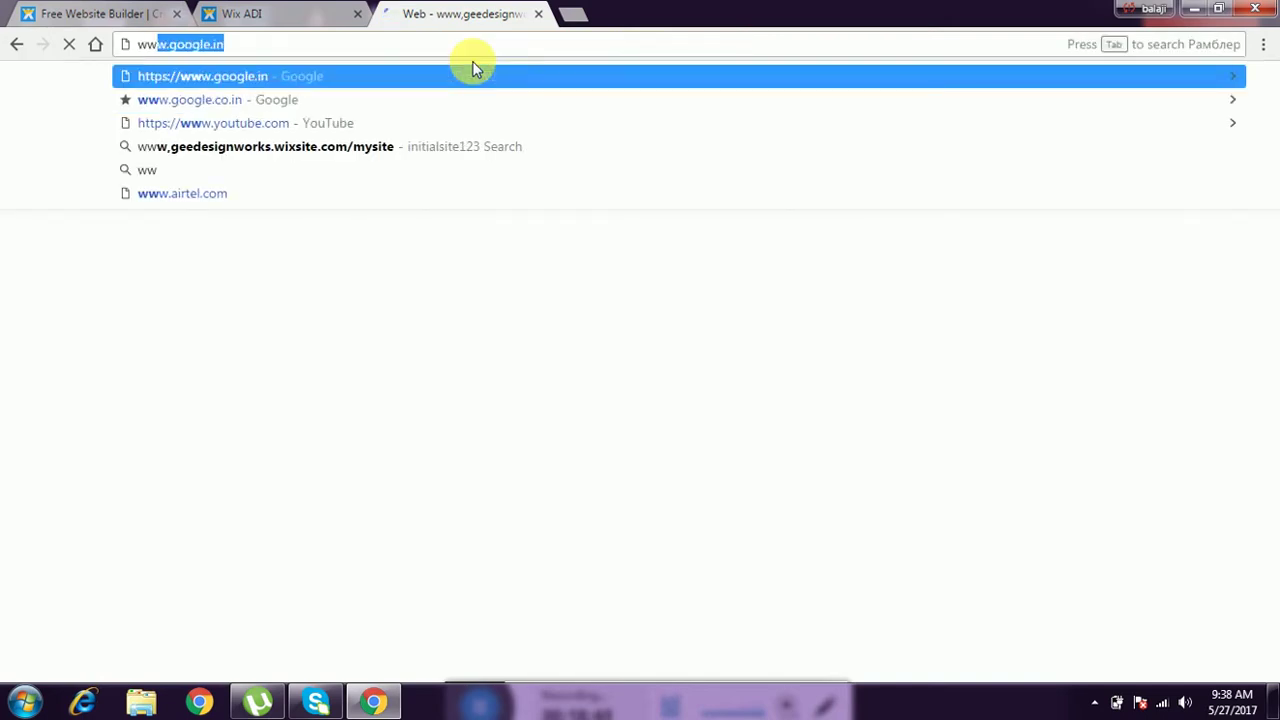
{"action": "type", "text": "w."}
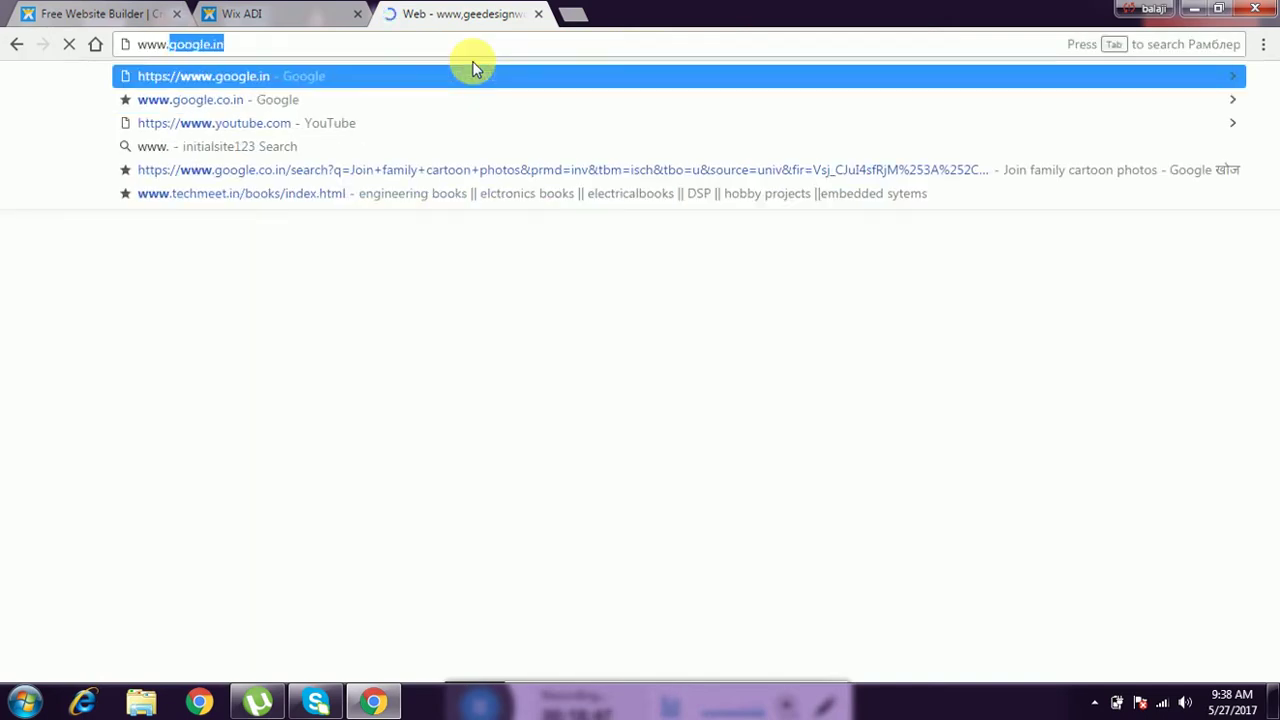
{"action": "type", "text": "gee"}
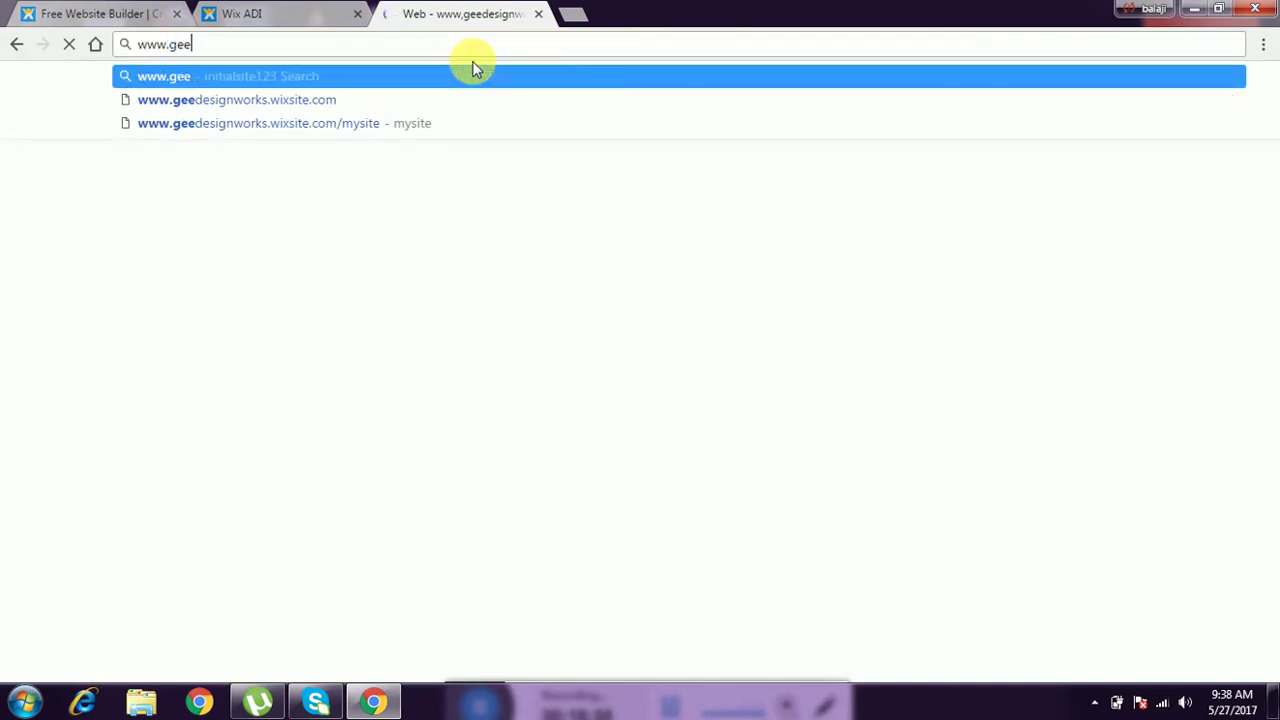
Load the suggested geedesignworks.wixsite.com/mysite address and scroll through the GEE DeSiGn WoRkS home page
{"action": "left_click", "coordinate": [435, 127]}
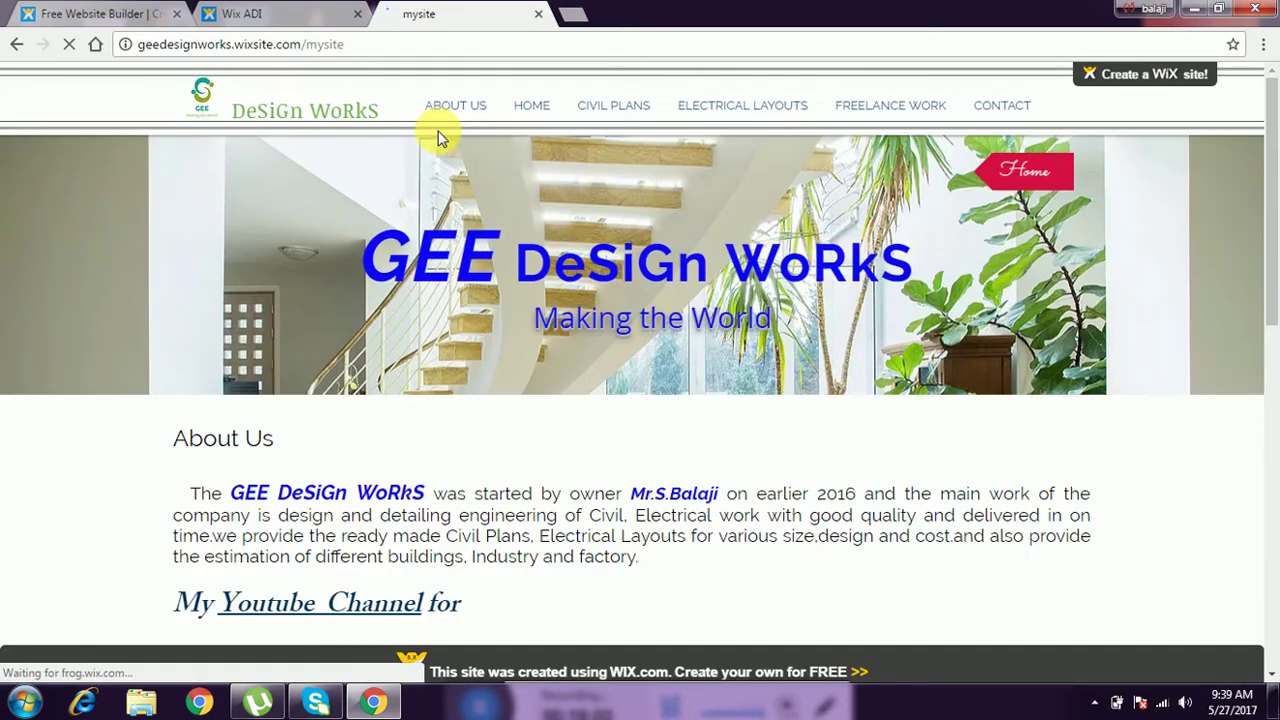
{"action": "scroll", "coordinate": [510, 420], "scroll_direction": "down", "scroll_amount": 5}
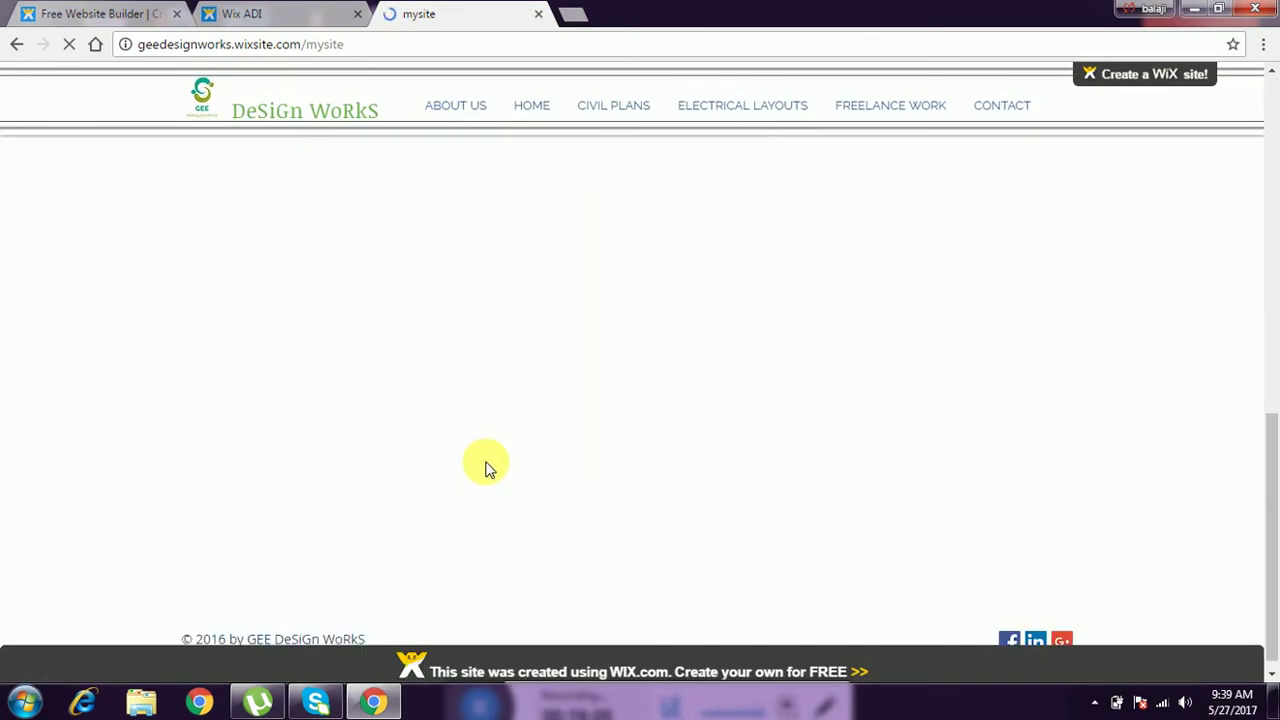
{"action": "scroll", "coordinate": [488, 465], "scroll_direction": "up", "scroll_amount": 5}
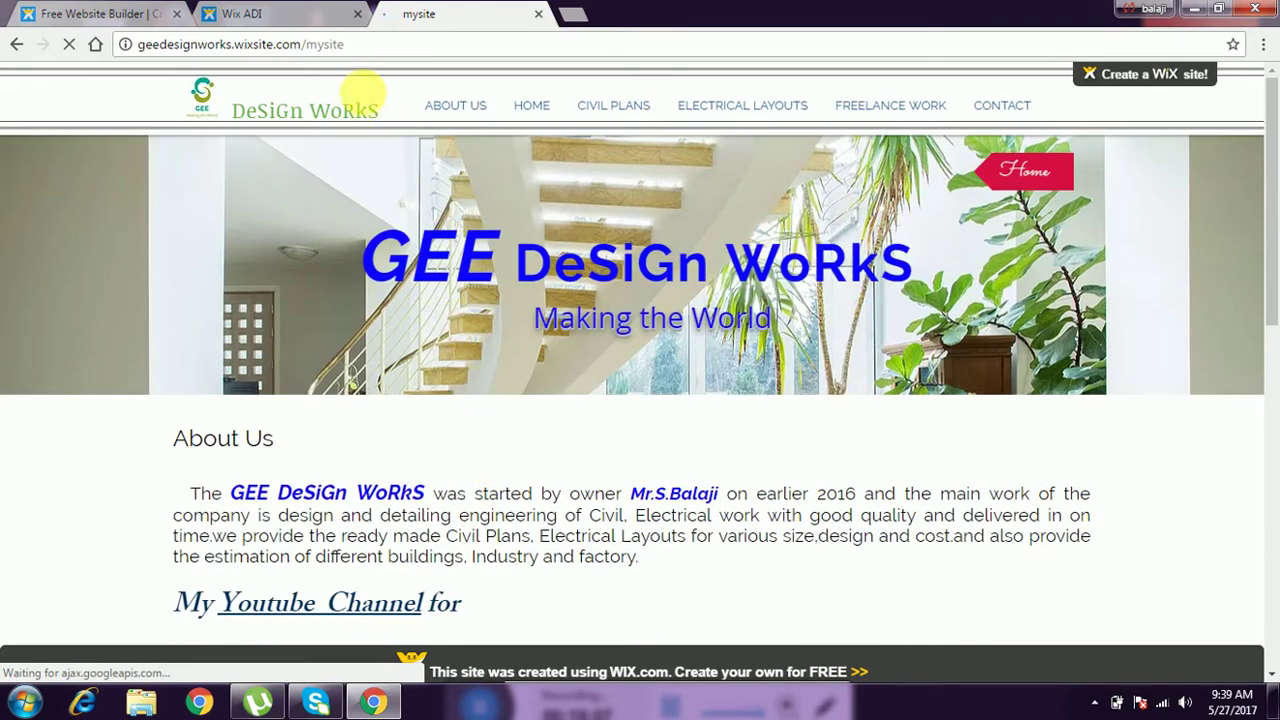